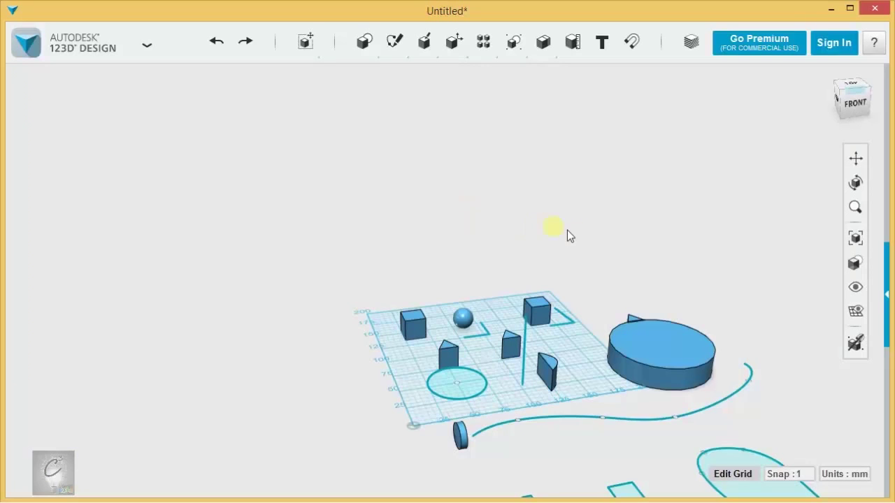
# Move the cube near the grid's 200 mm corner back past the grid's rear edge
pyautogui.moveTo(555, 226); pyautogui.dragTo(444, 220, button='right')
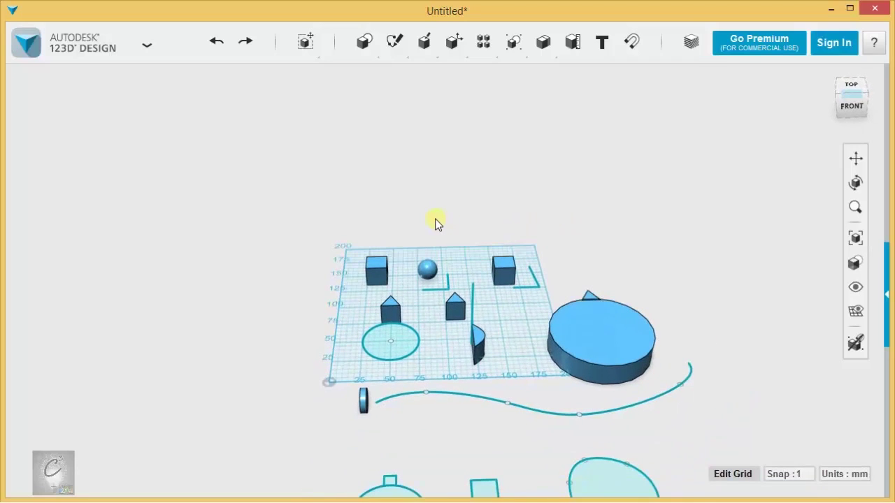
pyautogui.scroll(10, 413, 248)
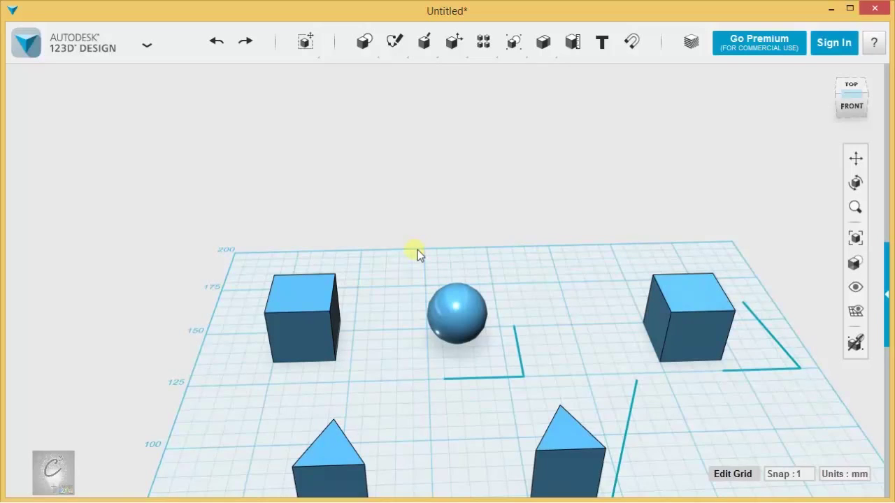
pyautogui.moveTo(411, 249); pyautogui.dragTo(555, 283, button='middle')
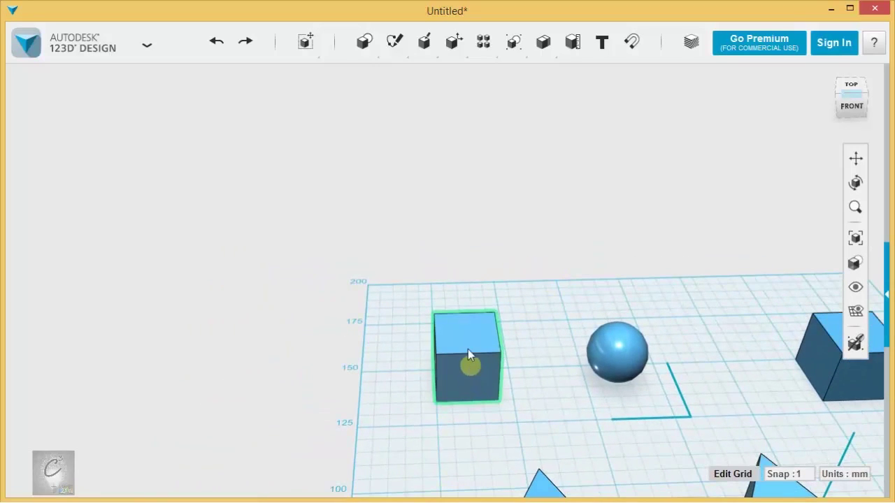
pyautogui.moveTo(471, 375); pyautogui.dragTo(458, 290)
pyautogui.moveTo(487, 47)
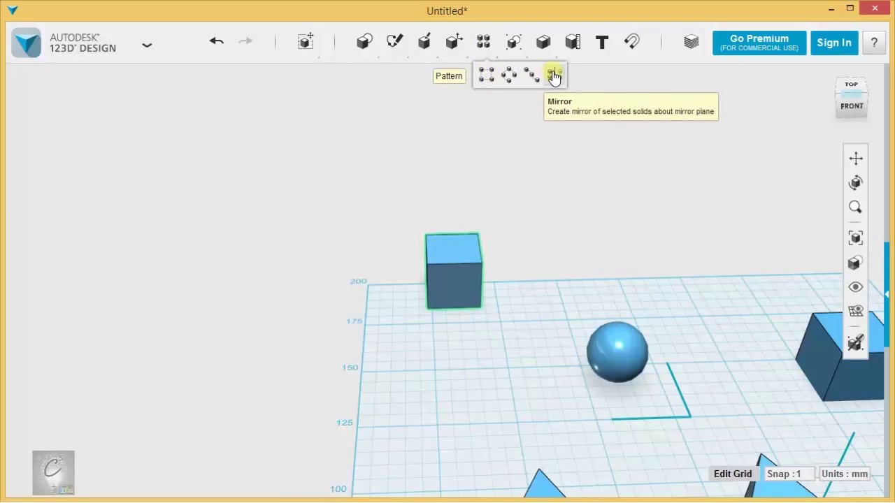
# Move the cube farther away from the grid so it stands clear of the grid's rear corner
pyautogui.scroll(-5, 645, 267)
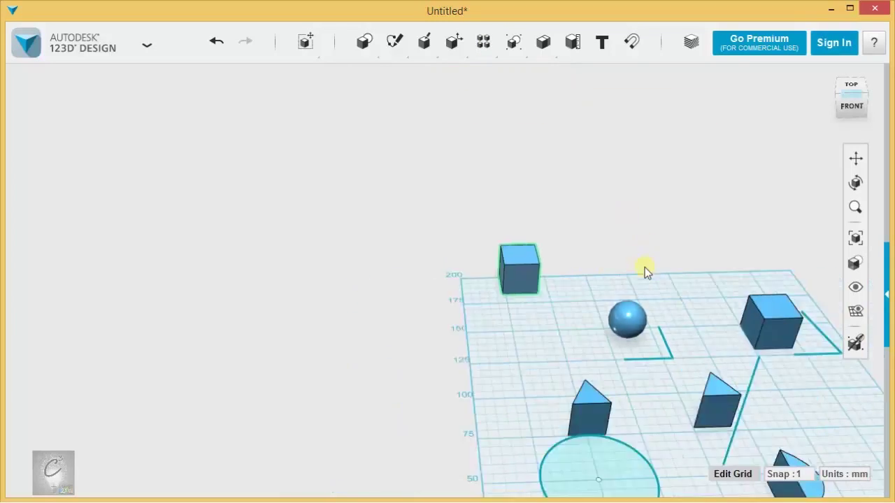
pyautogui.moveTo(689, 314)
pyautogui.mouseDown(button='middle')
pyautogui.moveTo(675, 330)
pyautogui.moveTo(561, 244)
pyautogui.moveTo(550, 200)
pyautogui.moveTo(569, 266)
pyautogui.moveTo(620, 342)
pyautogui.mouseUp(button='middle')
pyautogui.scroll(6, 458, 299)
pyautogui.moveTo(459, 178); pyautogui.dragTo(567, 309, button='middle')
pyautogui.moveTo(636, 327); pyautogui.dragTo(624, 309, button='middle')
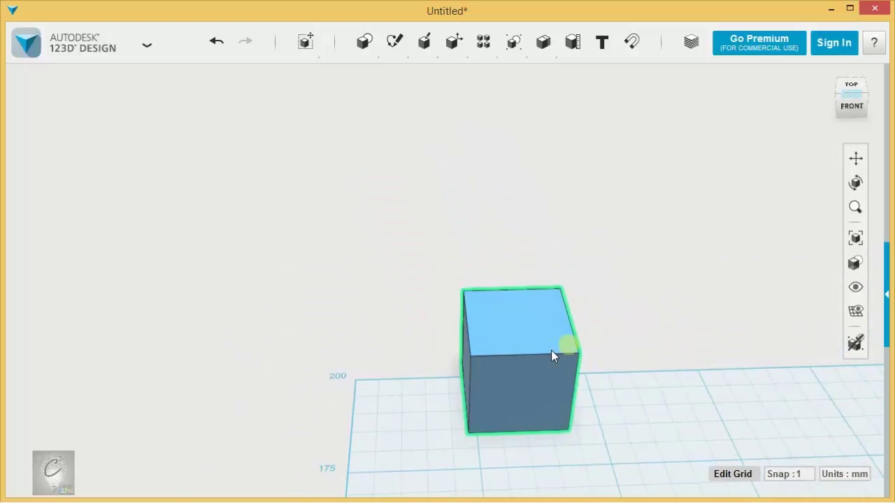
pyautogui.moveTo(531, 367); pyautogui.dragTo(386, 304)
pyautogui.moveTo(389, 310); pyautogui.dragTo(599, 321, button='right')
pyautogui.scroll(3, 599, 323)
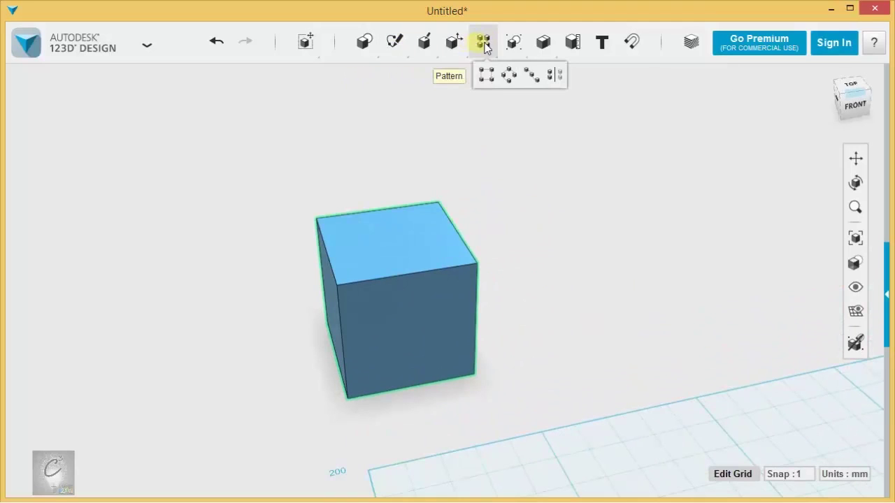
# Start a rectangular pattern of the cube and assign two adjacent edges of its top face as the pattern directions
pyautogui.click(486, 79)
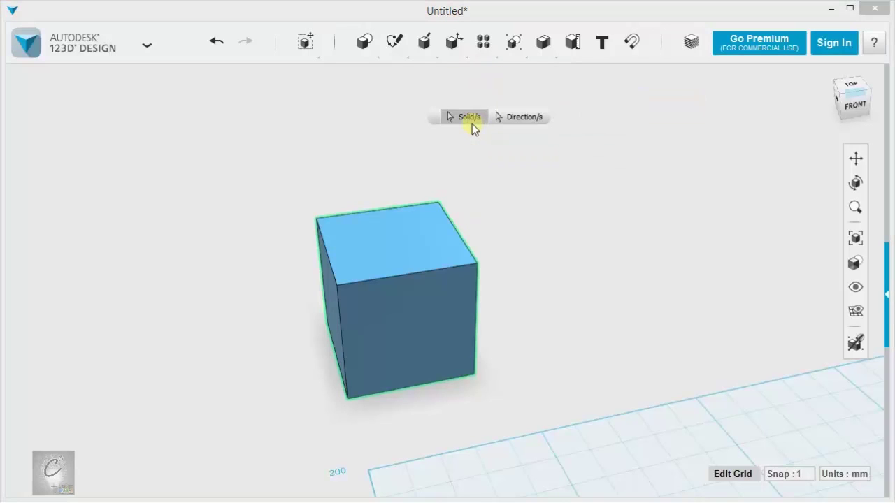
pyautogui.moveTo(486, 188); pyautogui.dragTo(674, 205, button='right')
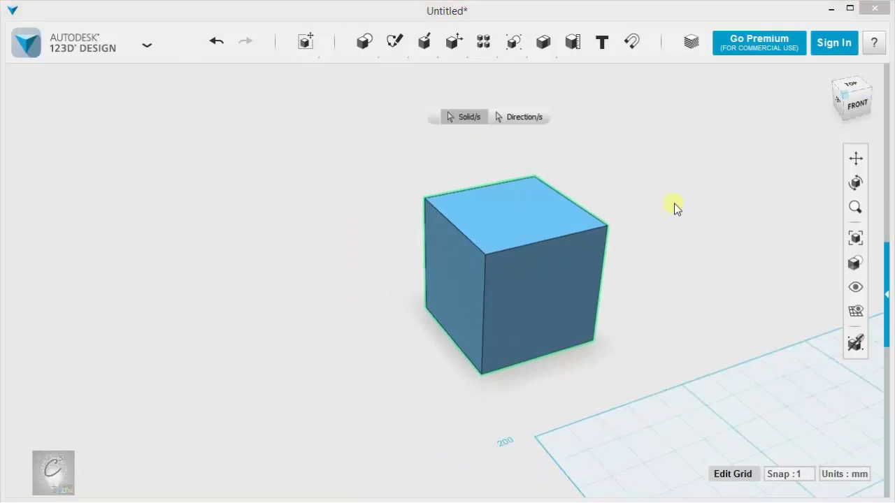
pyautogui.click(489, 254)
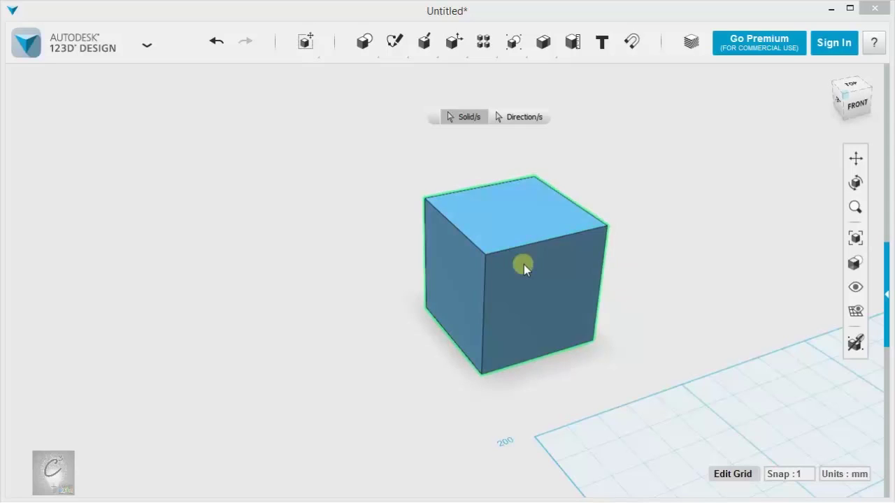
pyautogui.click(489, 260)
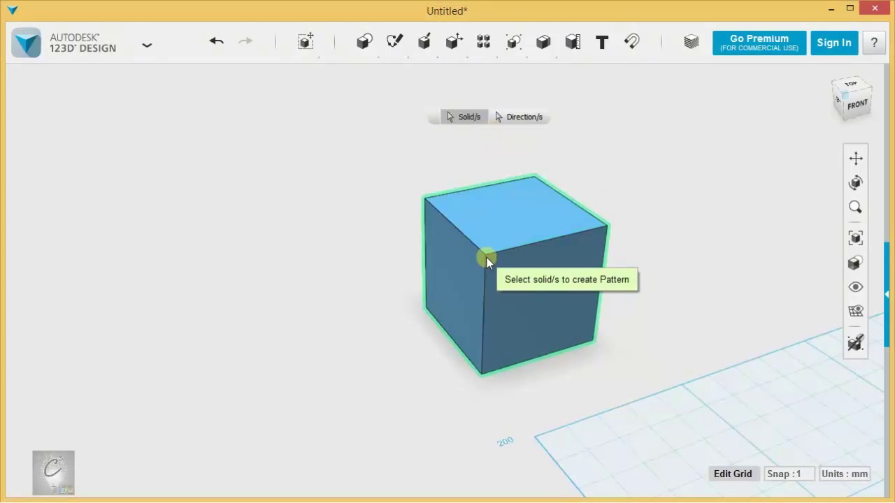
pyautogui.click(525, 116)
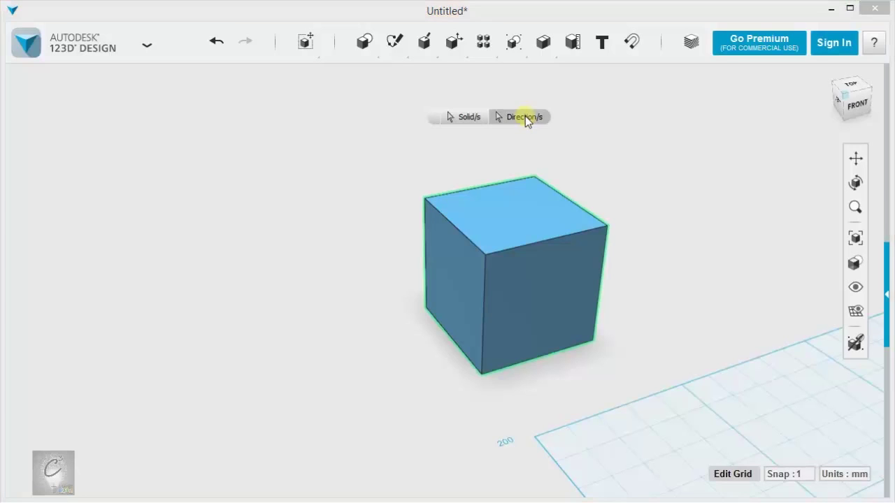
pyautogui.click(542, 245)
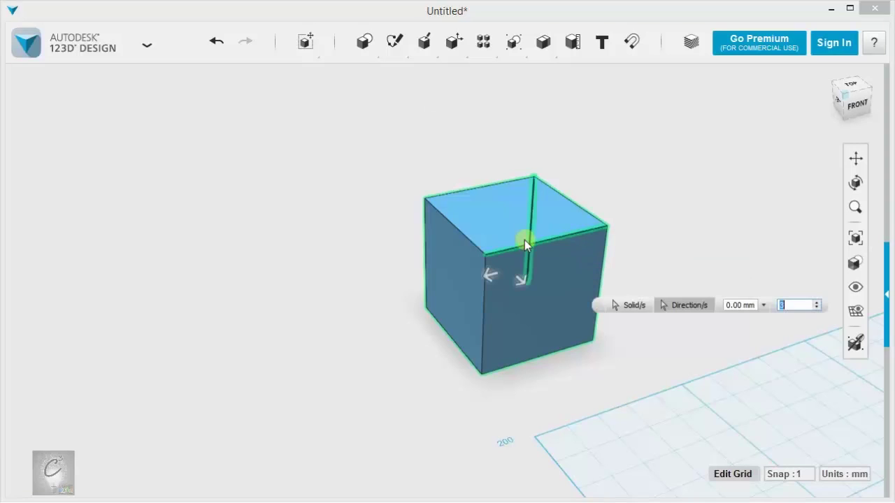
pyautogui.click(461, 232)
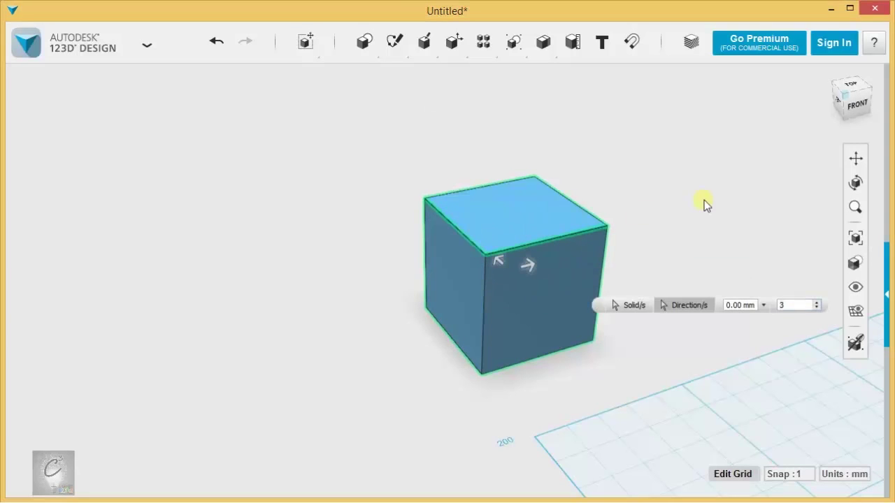
# Spread the pattern about 90 mm sideways along the front edge and about 70 mm backward away from the grid
pyautogui.moveTo(703, 200); pyautogui.dragTo(533, 278, button='right')
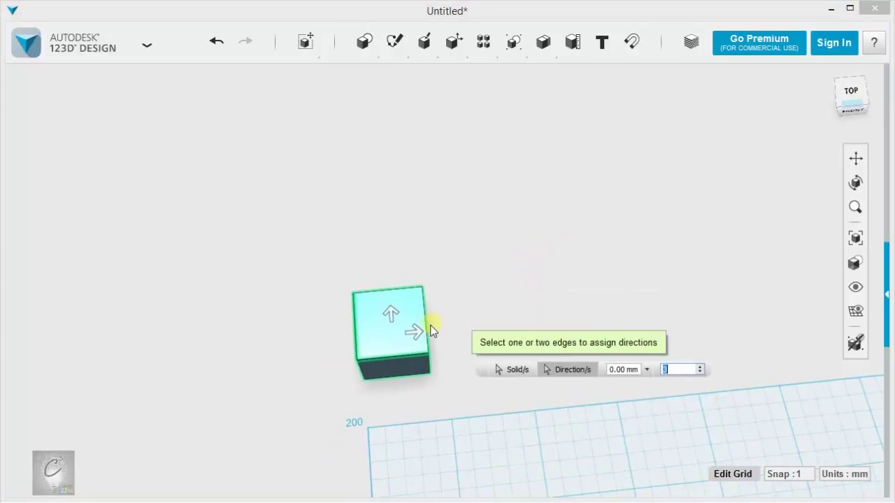
pyautogui.moveTo(415, 331); pyautogui.dragTo(705, 305)
pyautogui.moveTo(395, 312); pyautogui.dragTo(362, 126)
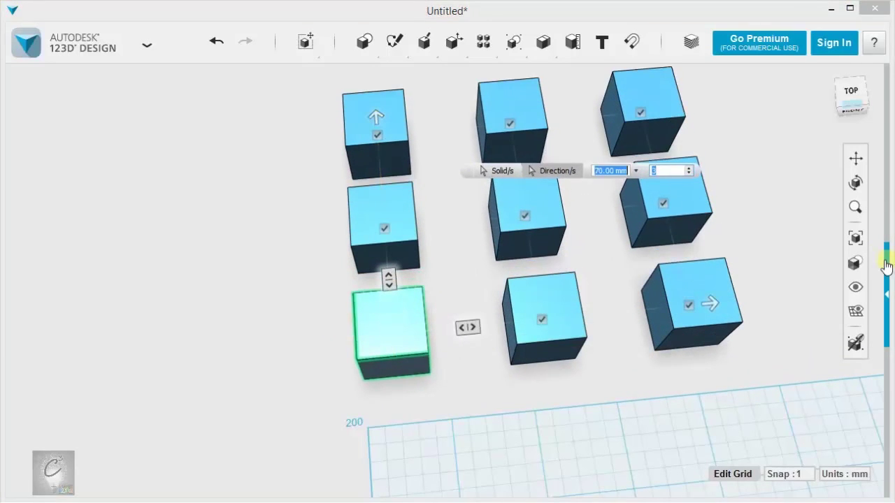
# Set the pattern's sideways distance to 100 mm
pyautogui.moveTo(825, 219); pyautogui.dragTo(729, 287, button='right')
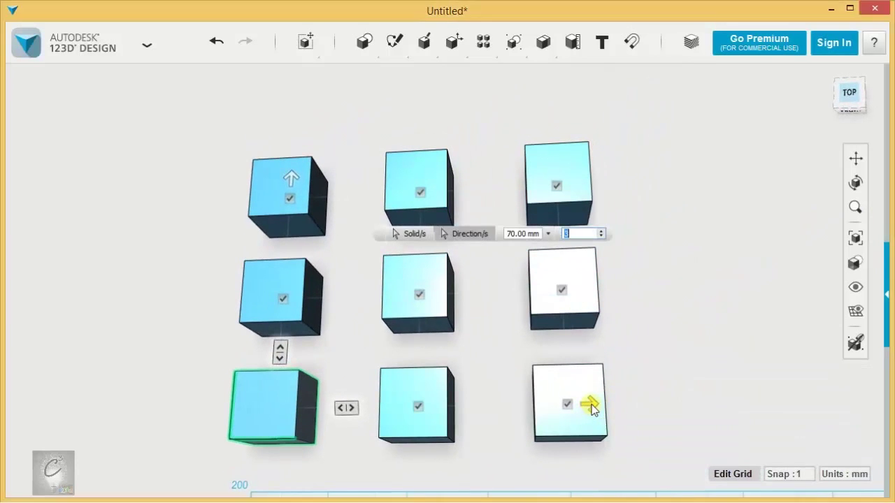
pyautogui.click(512, 234)
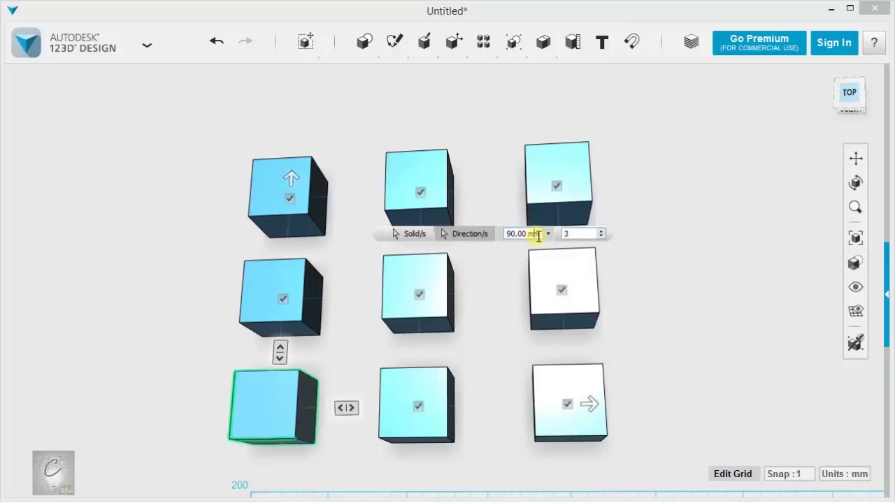
pyautogui.write('1')
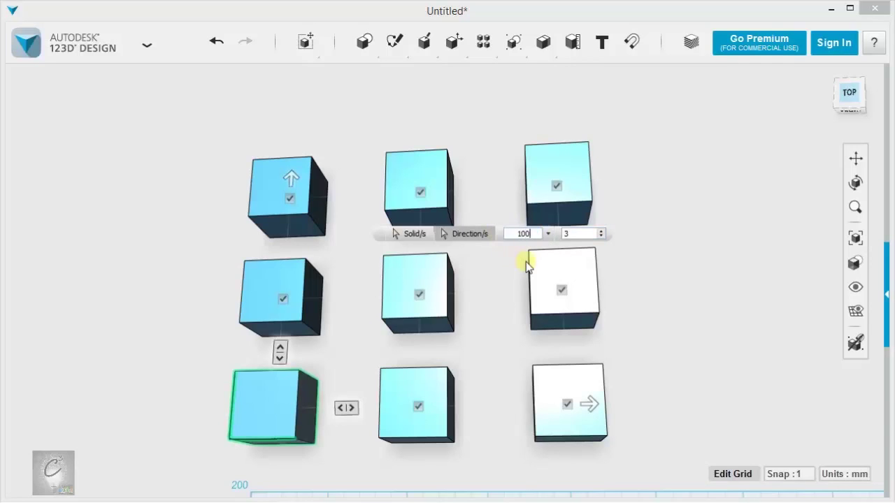
pyautogui.write('00')
pyautogui.press('Return')
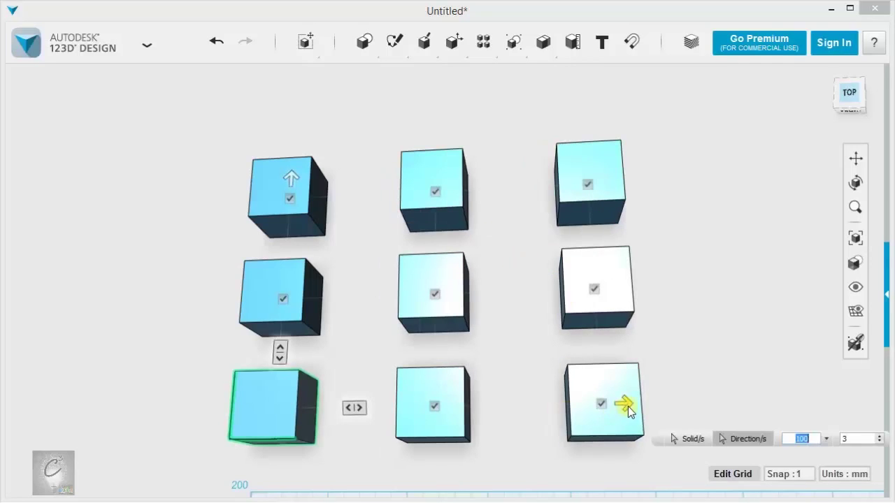
# Try different numbers of cubes per row in the sideways direction, between 2 and 4
pyautogui.press('Tab')
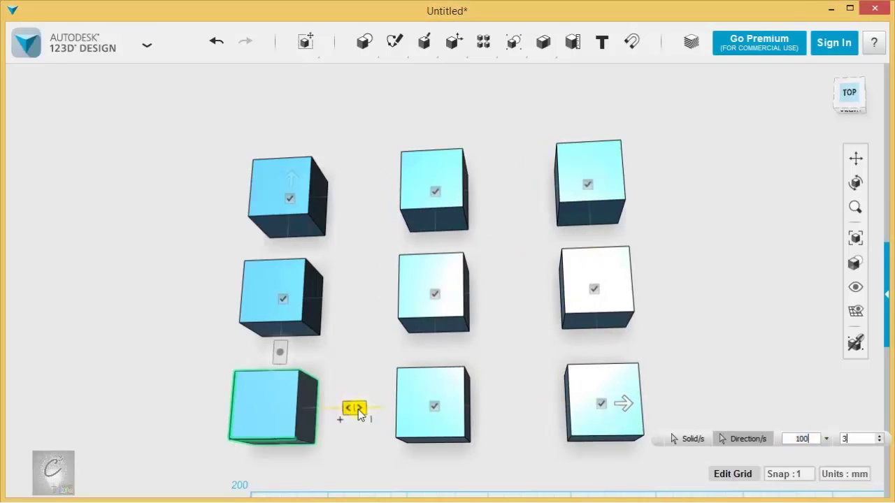
pyautogui.press('BackSpace')
pyautogui.write('4')
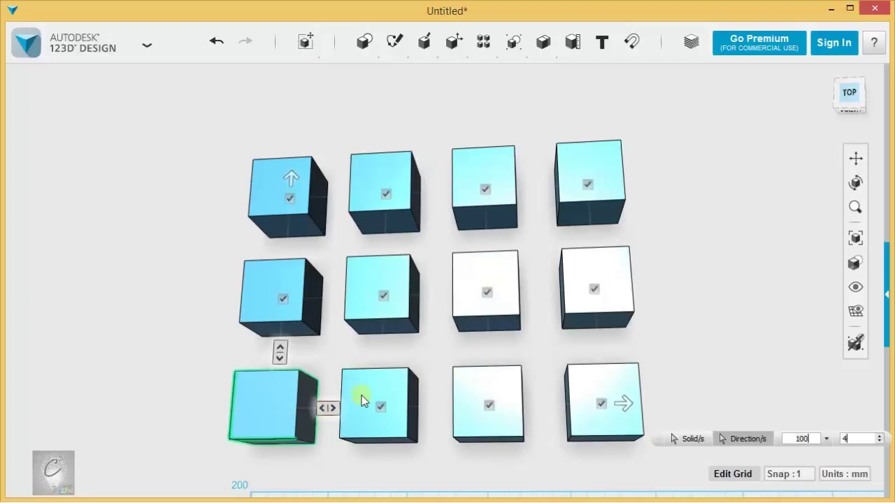
pyautogui.moveTo(346, 406); pyautogui.dragTo(424, 409)
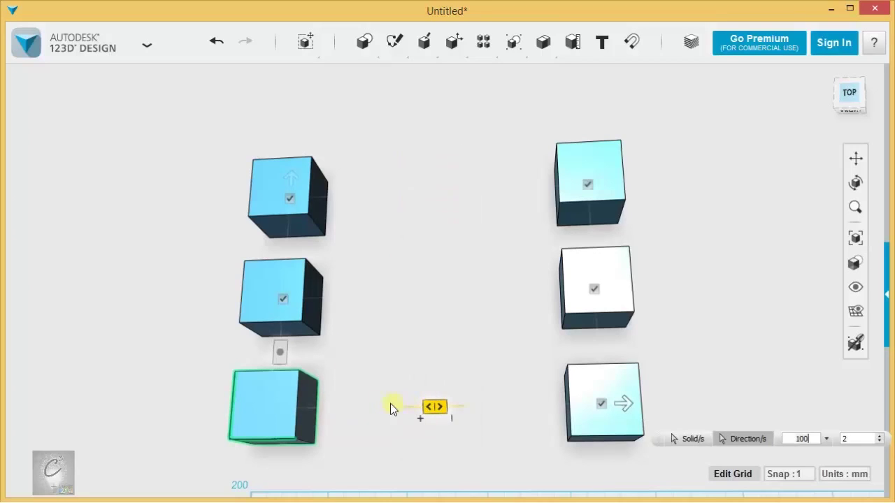
pyautogui.moveTo(323, 409)
pyautogui.mouseDown()
pyautogui.moveTo(247, 407)
pyautogui.moveTo(326, 407)
pyautogui.mouseUp()
pyautogui.click(880, 441)
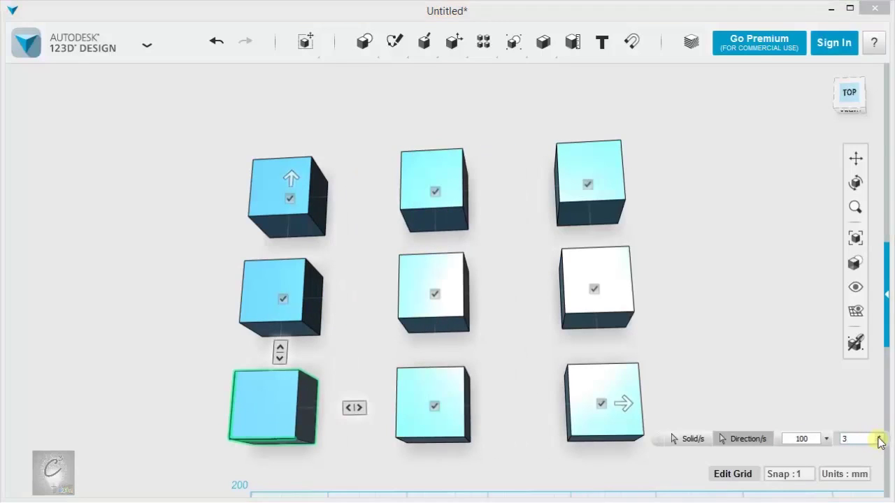
pyautogui.click(881, 437)
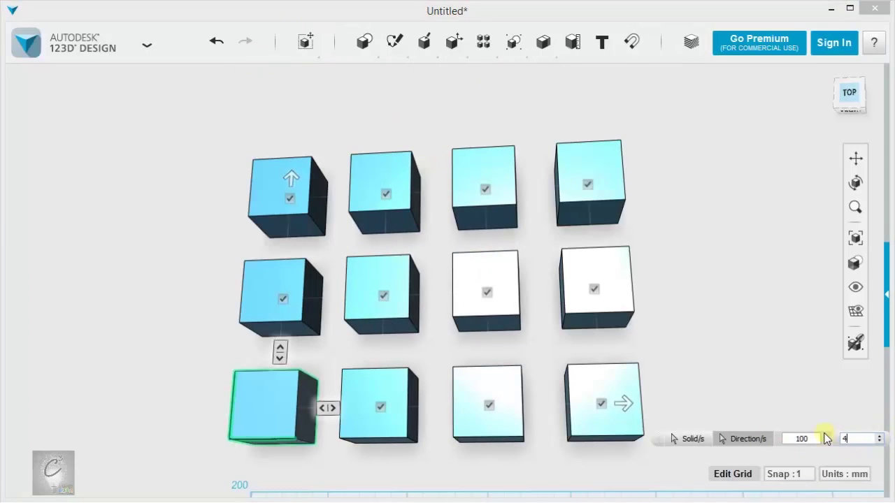
# Raise the number of cubes per row to 8 and bring it back down to 5
pyautogui.moveTo(765, 367); pyautogui.dragTo(667, 278, button='middle')
pyautogui.click(782, 314)
pyautogui.click(782, 309)
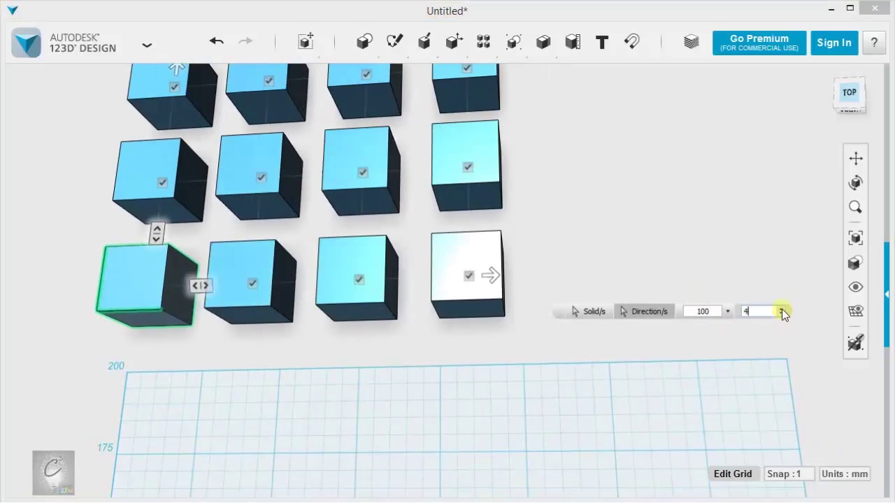
pyautogui.click(782, 309)
pyautogui.click(781, 310)
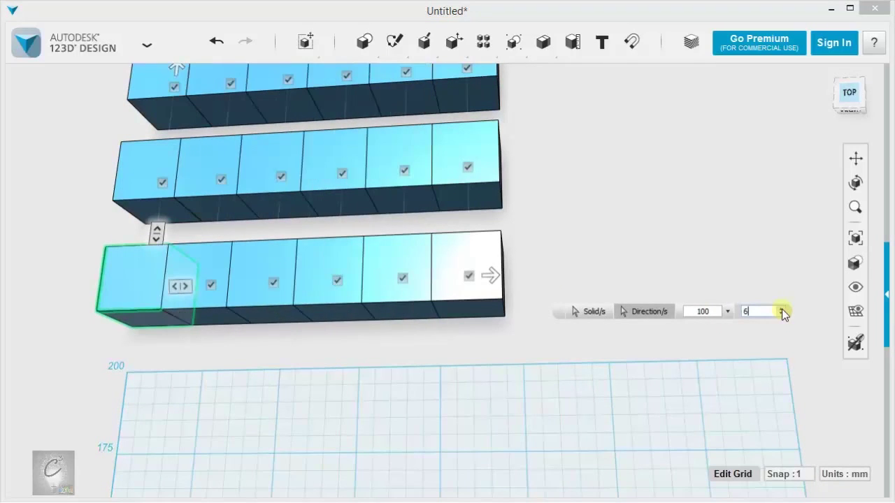
pyautogui.click(782, 309)
pyautogui.click(782, 309)
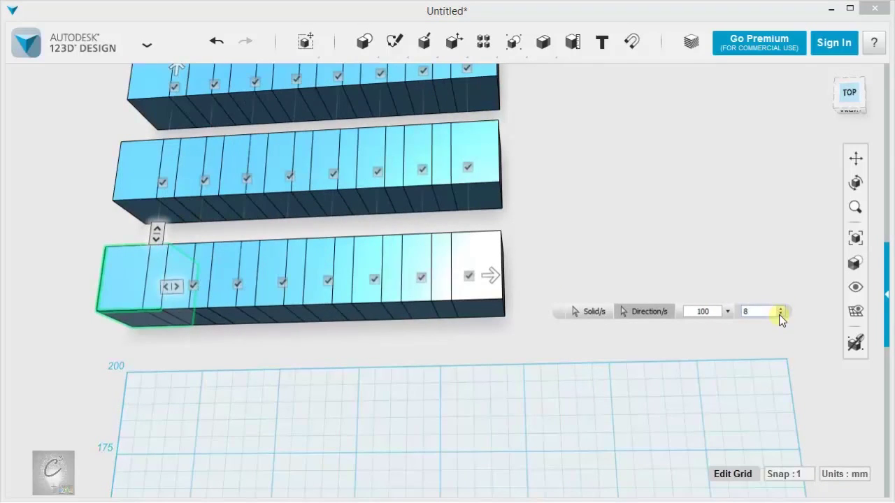
pyautogui.click(780, 314)
pyautogui.click(780, 313)
pyautogui.click(780, 314)
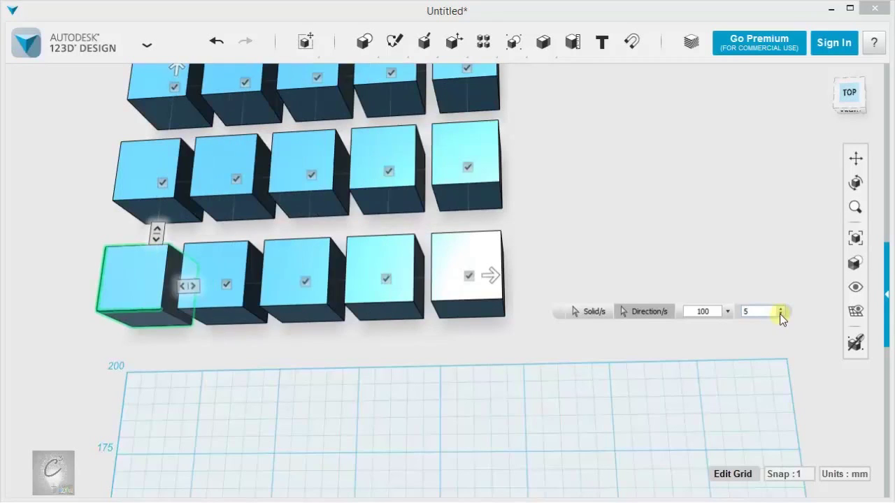
# Activate the pattern's backward direction and examine its distance and count settings
pyautogui.moveTo(594, 170); pyautogui.dragTo(594, 236, button='middle')
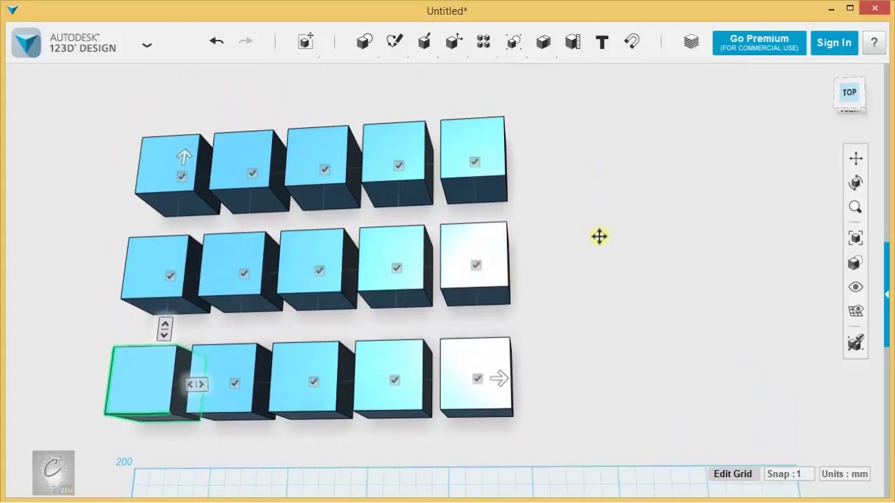
pyautogui.click(184, 160)
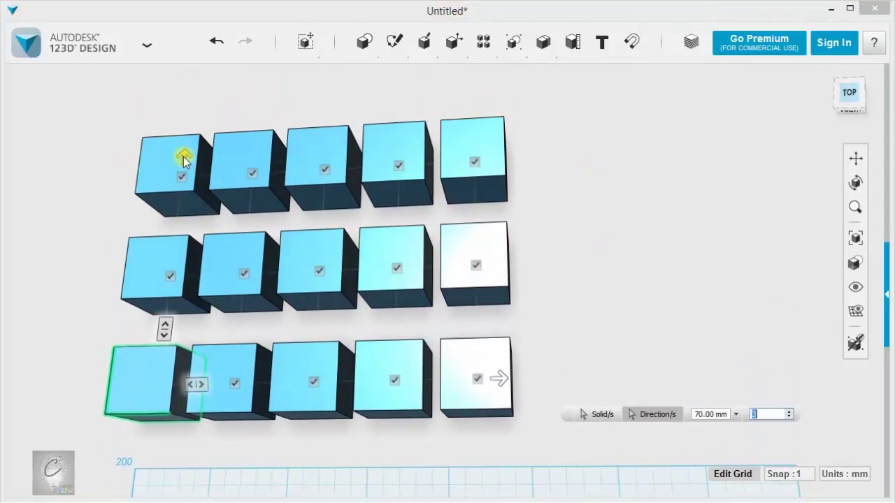
pyautogui.hotkey('shift', 'Tab')
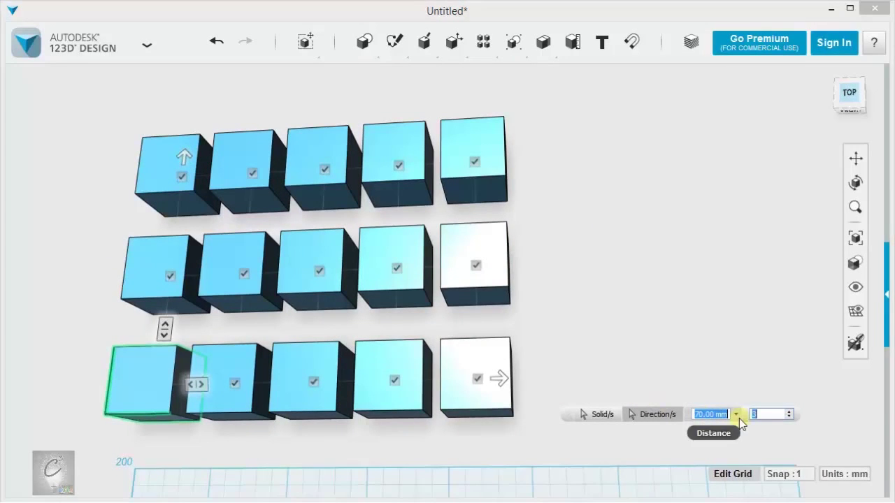
pyautogui.click(736, 415)
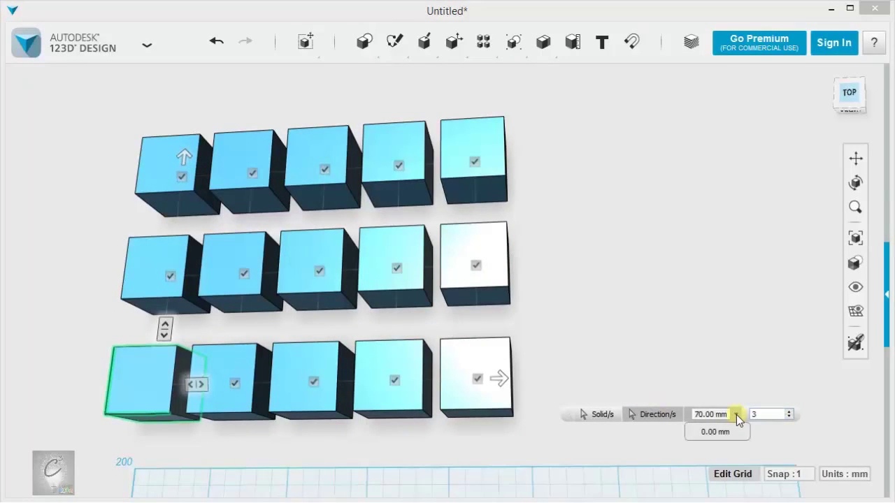
pyautogui.click(761, 413)
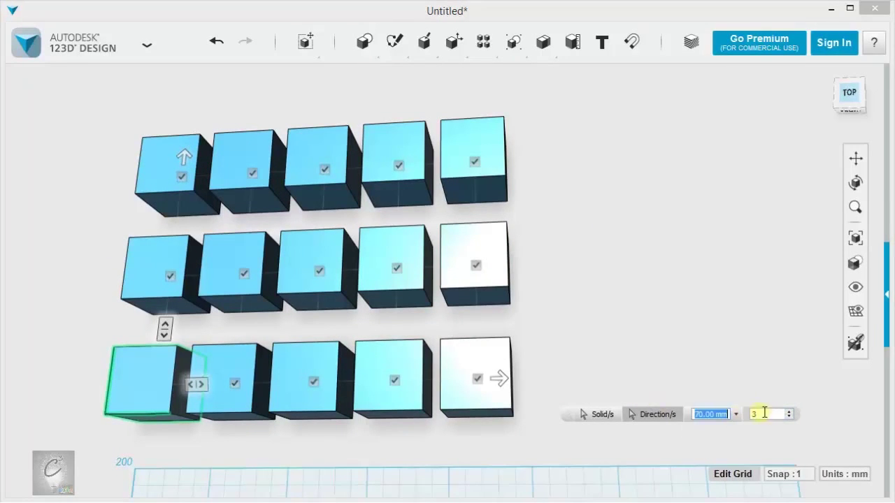
# Exclude the fourth cube of the front row from the pattern
pyautogui.click(395, 381)
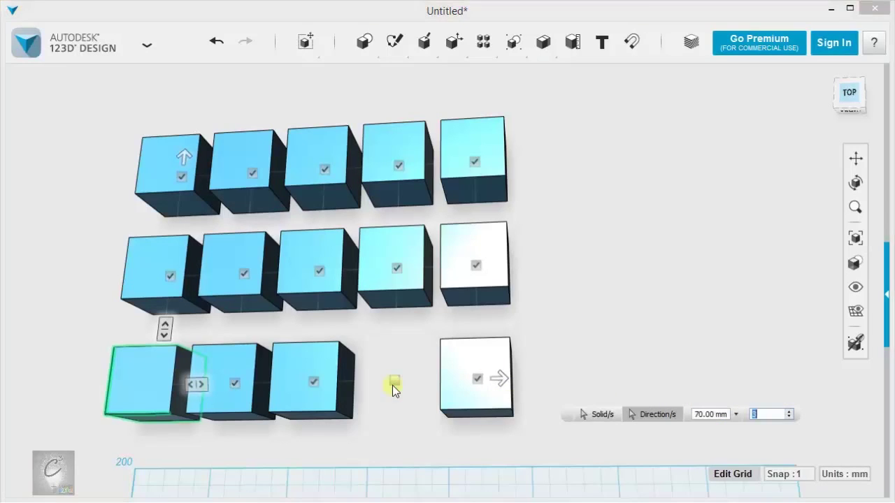
# Exclude the second and third cubes of the front row and the third and fourth of the middle row, and finish the pattern
pyautogui.click(396, 269)
pyautogui.click(320, 271)
pyautogui.click(313, 381)
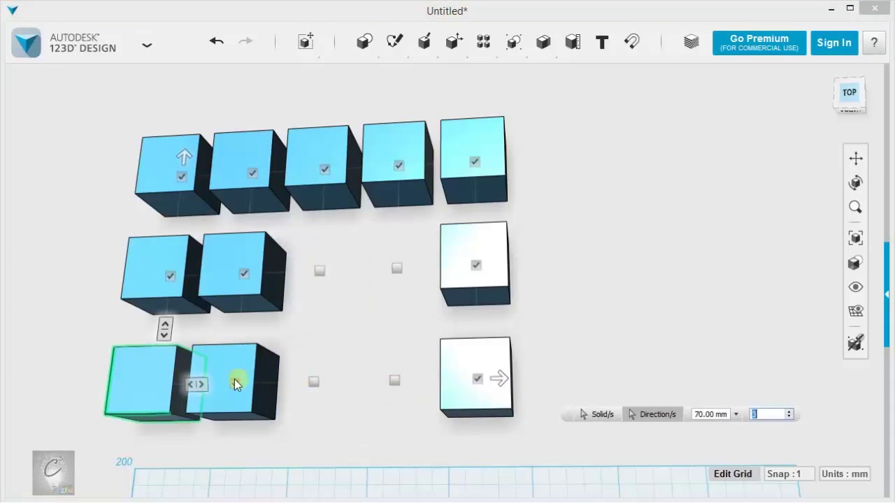
pyautogui.click(234, 384)
pyautogui.press('Return')
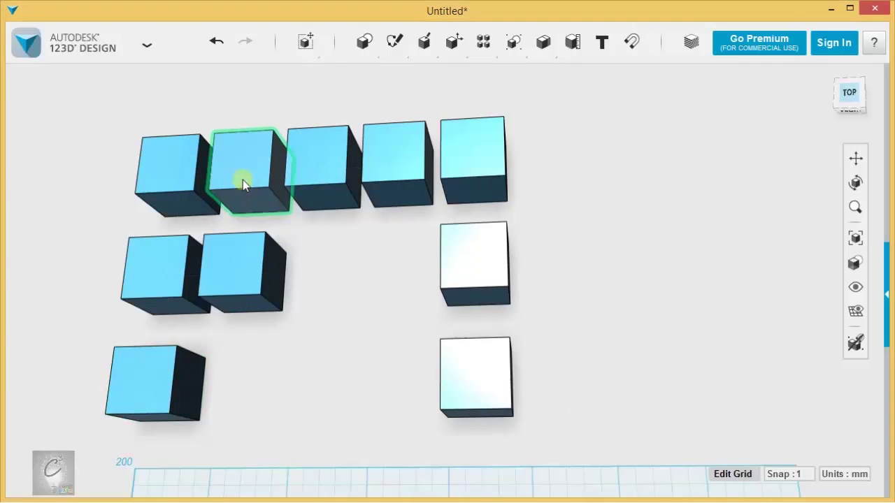
# Select all the cubes of the finished pattern together and delete them
pyautogui.scroll(-5, 385, 307)
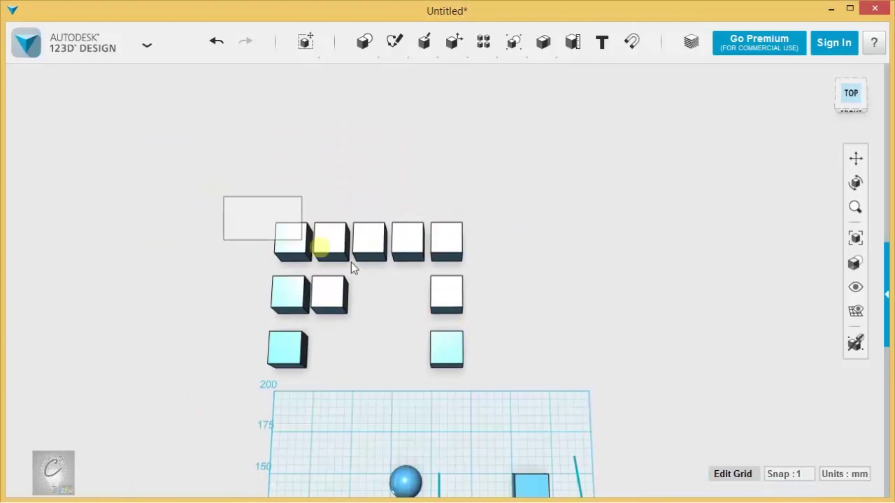
pyautogui.moveTo(351, 263); pyautogui.dragTo(572, 389)
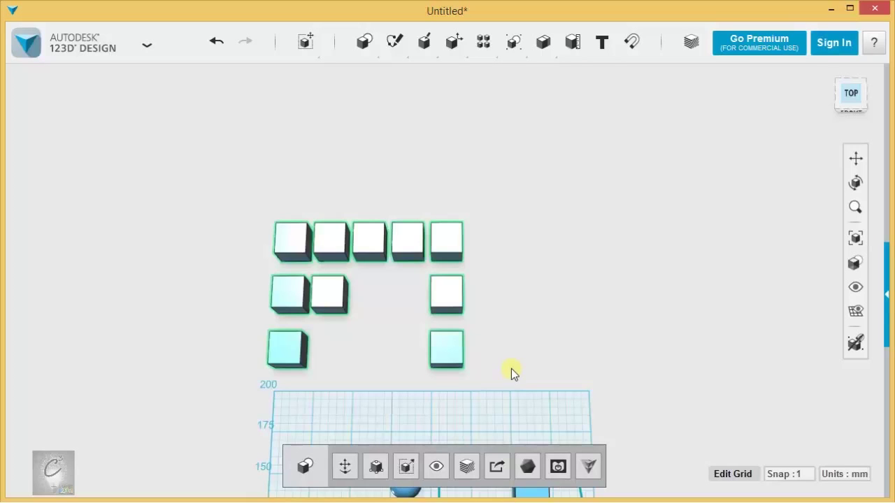
pyautogui.press('Delete')
# Undo the deletion of the cubes and the rectangular pattern, going back to the single original cube
pyautogui.scroll(3, 492, 386)
pyautogui.scroll(-2, 469, 402)
pyautogui.moveTo(456, 417); pyautogui.dragTo(427, 322, button='middle')
pyautogui.moveTo(426, 340); pyautogui.dragTo(420, 316, button='right')
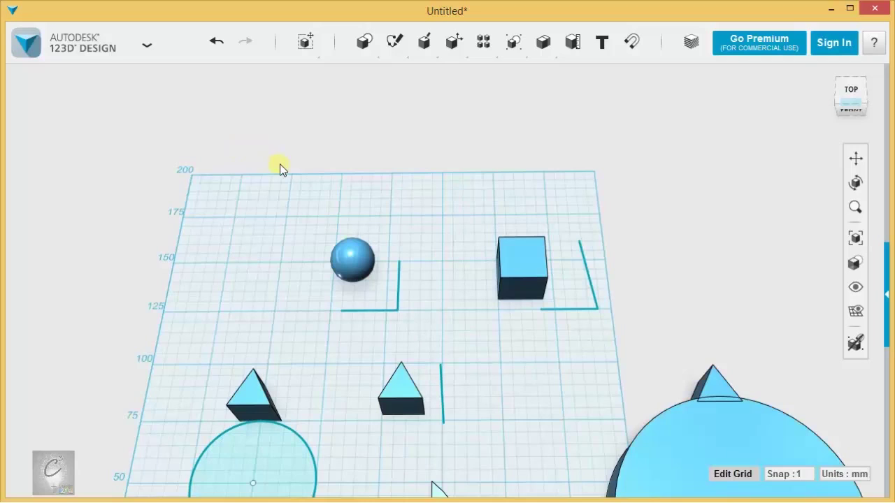
pyautogui.moveTo(280, 163); pyautogui.dragTo(336, 241, button='middle')
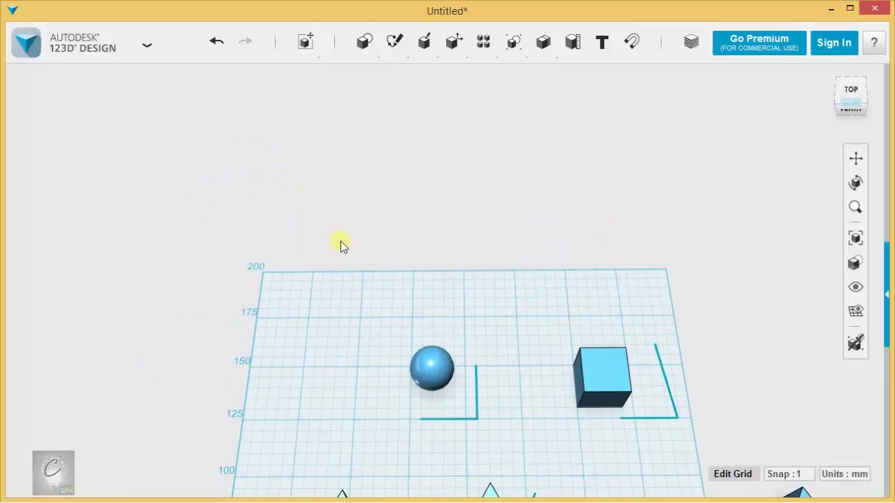
pyautogui.hotkey('ctrl', 'z')
pyautogui.hotkey('ctrl', 'z')
# Select the cube's front and side top edges as possible pattern directions, then select the whole cube and deselect it
pyautogui.moveTo(292, 214); pyautogui.dragTo(365, 242, button='middle')
pyautogui.scroll(4, 366, 243)
pyautogui.click(380, 274)
pyautogui.click(384, 307)
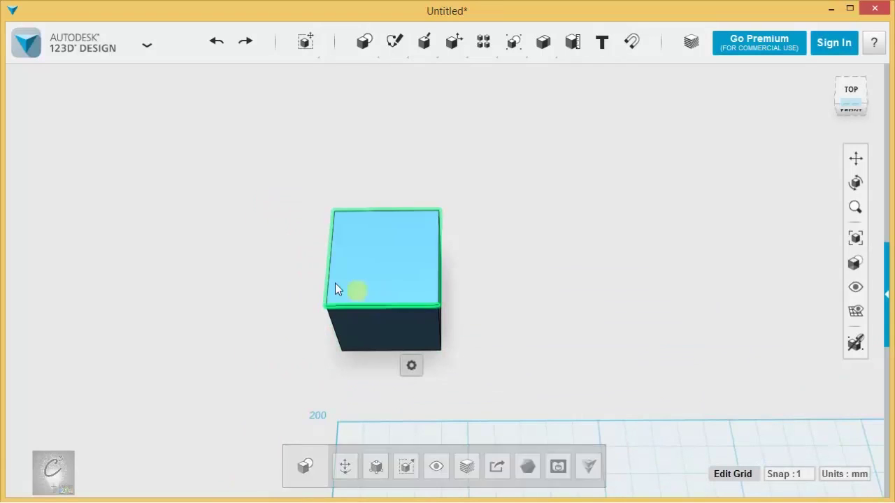
pyautogui.keyDown('ctrl'); pyautogui.click(326, 265); pyautogui.keyUp('ctrl')
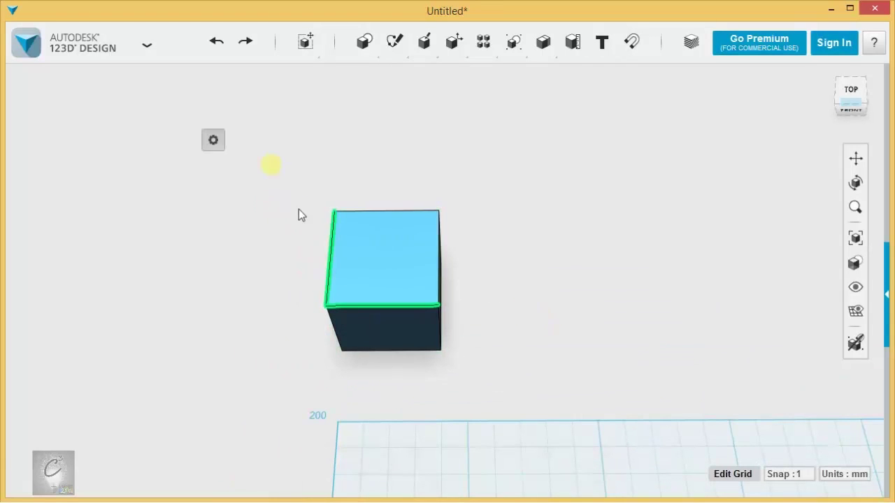
pyautogui.moveTo(271, 163); pyautogui.dragTo(520, 362)
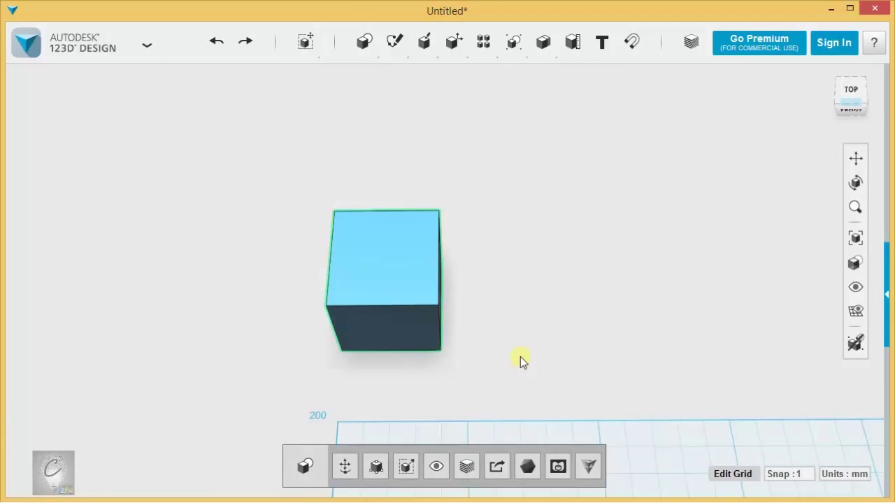
pyautogui.click(522, 357)
# Sketch an L-shaped polyline beside the cube, one leg running front to back and the other sideways, and finish the sketch
pyautogui.moveTo(393, 45)
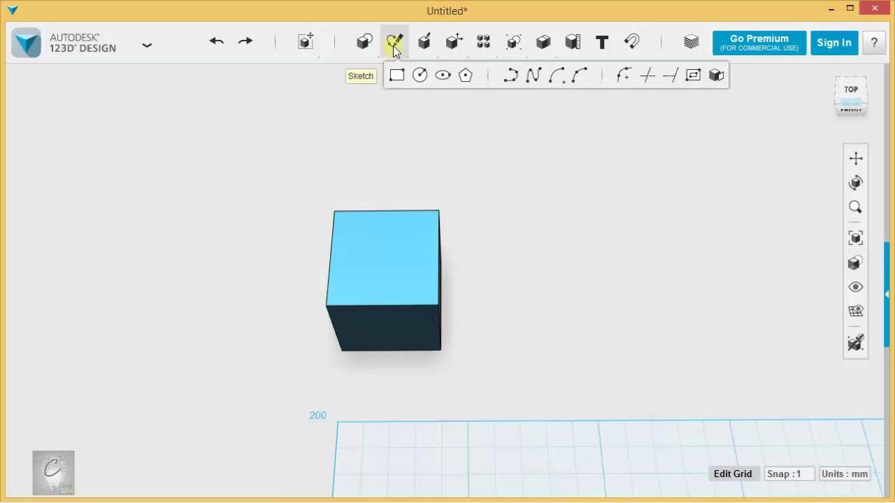
pyautogui.click(492, 77)
pyautogui.click(507, 225)
pyautogui.click(505, 193)
pyautogui.click(521, 357)
pyautogui.click(692, 356)
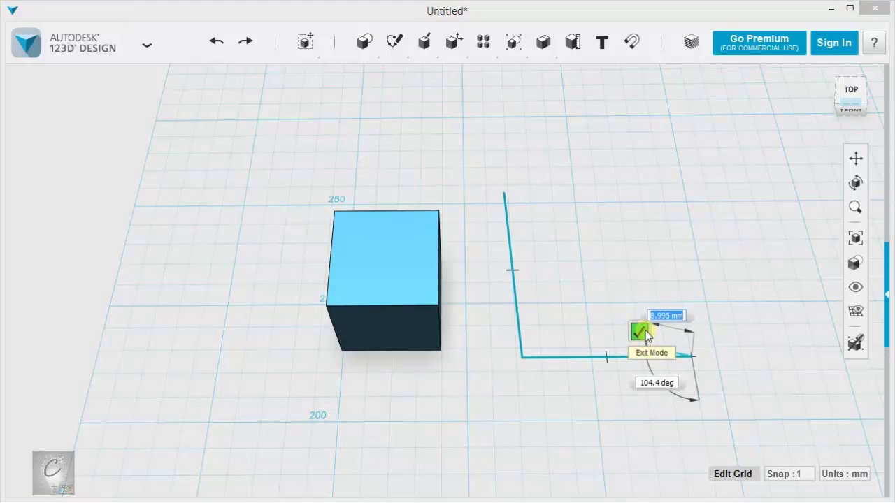
pyautogui.click(640, 332)
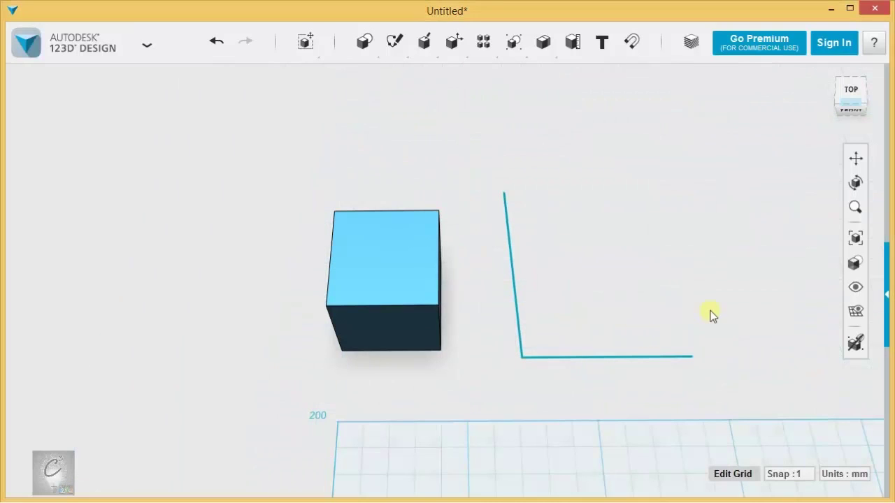
# Delete the cube behind the grid together with the L-shaped sketch beside it
pyautogui.moveTo(257, 146)
pyautogui.mouseDown()
pyautogui.moveTo(675, 400)
pyautogui.moveTo(743, 428)
pyautogui.mouseUp()
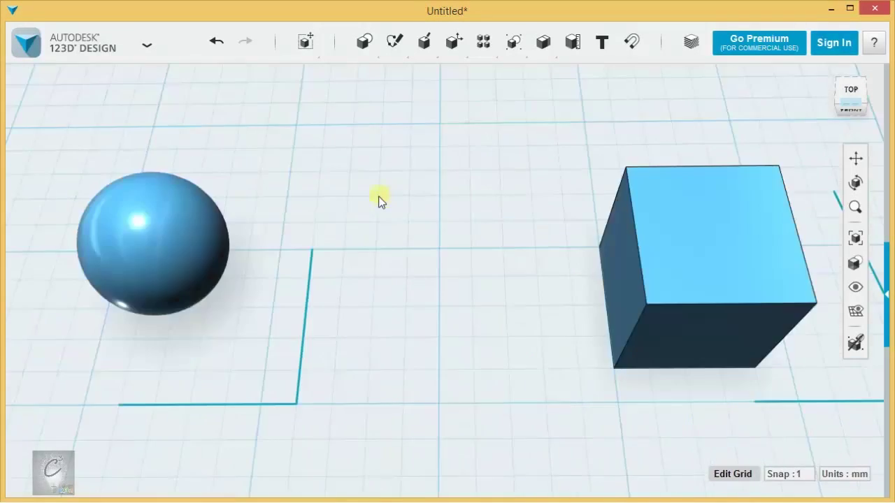
pyautogui.scroll(-3, 378, 197)
pyautogui.moveTo(380, 225); pyautogui.dragTo(529, 296, button='middle')
pyautogui.scroll(3, 520, 306)
pyautogui.moveTo(593, 300)
pyautogui.mouseDown(button='middle')
pyautogui.moveTo(315, 303)
pyautogui.moveTo(602, 297)
pyautogui.mouseUp(button='middle')
# Create a rectangular pattern of the sphere along its L-shaped sketch, three per direction, spanning 46 mm sideways and also extending backward
pyautogui.moveTo(482, 44)
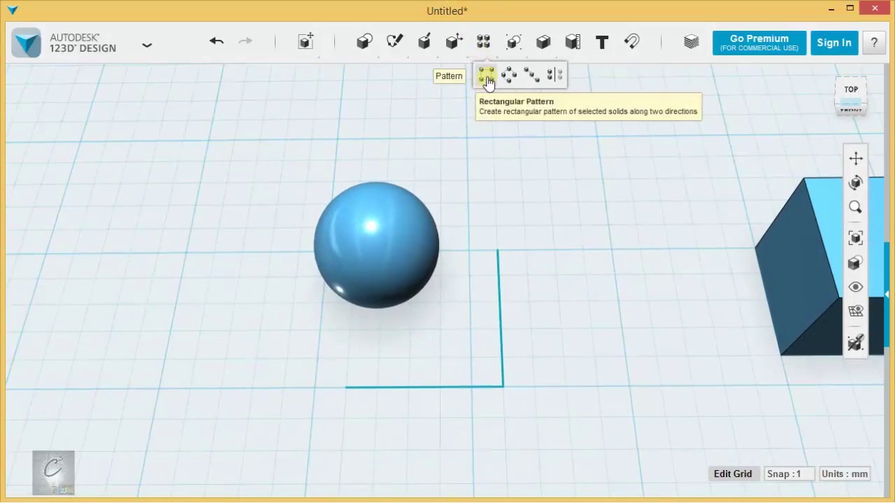
pyautogui.click(487, 78)
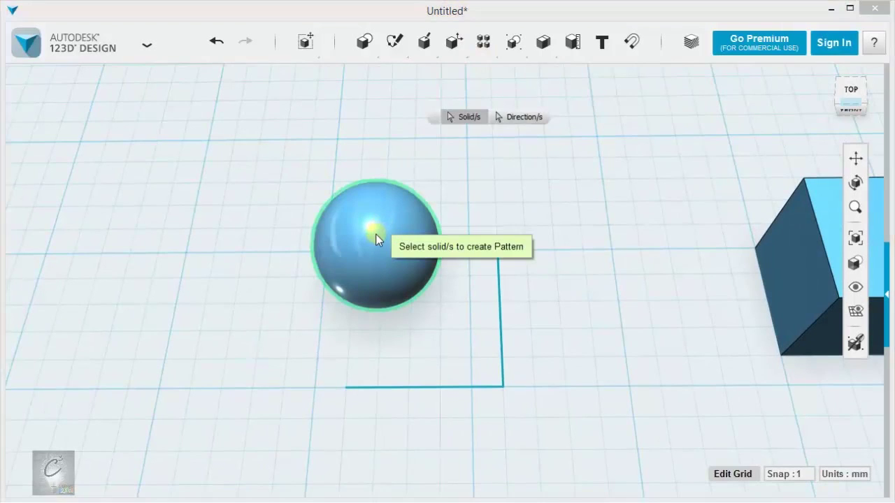
pyautogui.click(375, 235)
pyautogui.click(507, 117)
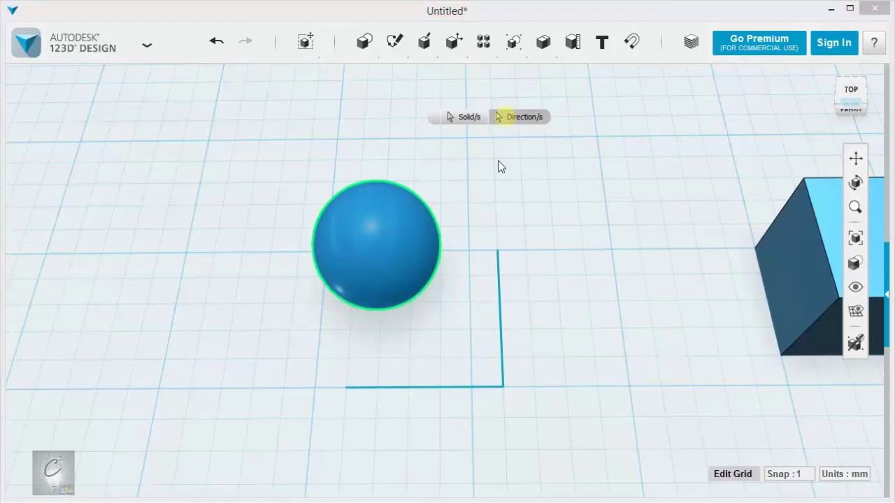
pyautogui.click(501, 350)
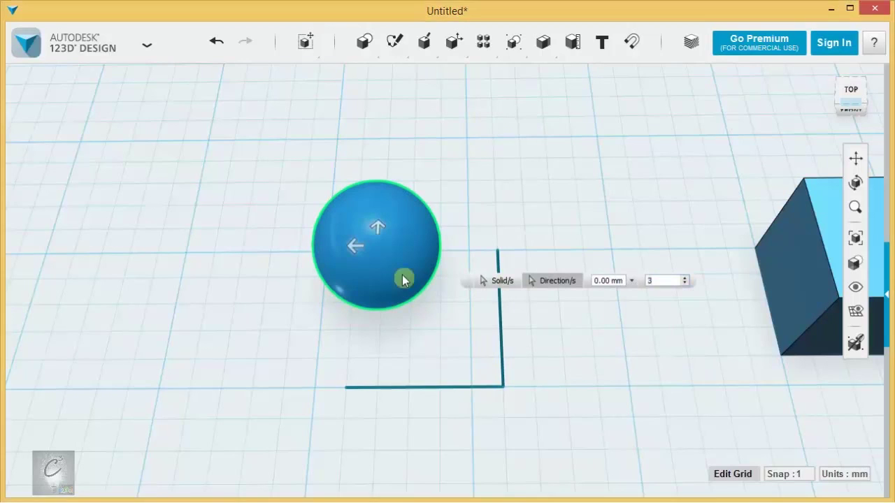
pyautogui.moveTo(359, 242); pyautogui.dragTo(70, 249)
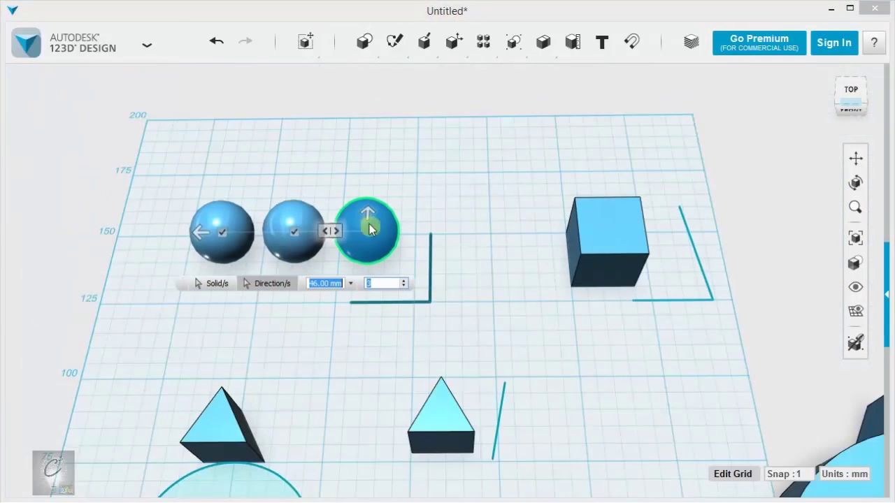
pyautogui.moveTo(366, 205); pyautogui.dragTo(364, 115)
pyautogui.click(134, 104)
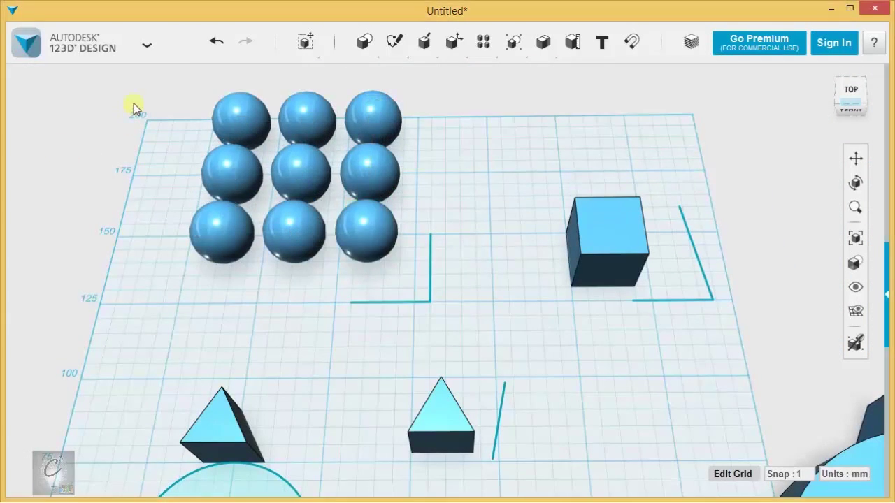
# Delete all the patterned spheres together with the L-shaped sketch beside them
pyautogui.moveTo(152, 89)
pyautogui.mouseDown()
pyautogui.moveTo(472, 371)
pyautogui.moveTo(485, 372)
pyautogui.mouseUp()
pyautogui.press('Delete')
pyautogui.moveTo(646, 298); pyautogui.dragTo(338, 327, button='middle')
pyautogui.scroll(5, 370, 282)
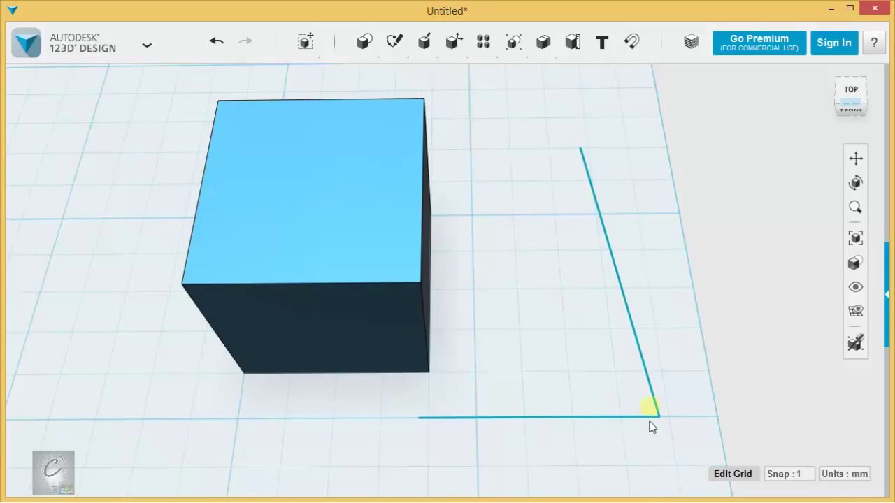
# Start a rectangular pattern of the cube along its L-shaped sketch and spread three cubes backward over 60 mm
pyautogui.moveTo(483, 42)
pyautogui.click(484, 76)
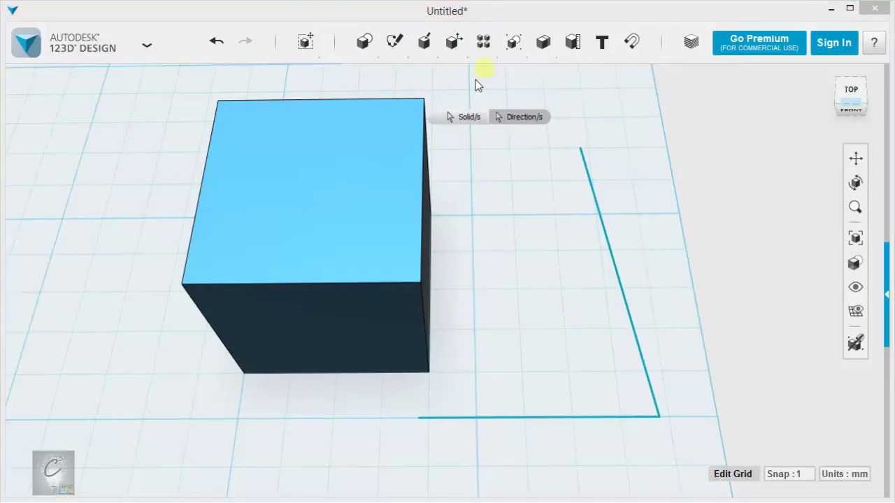
pyautogui.click(412, 286)
pyautogui.click(508, 122)
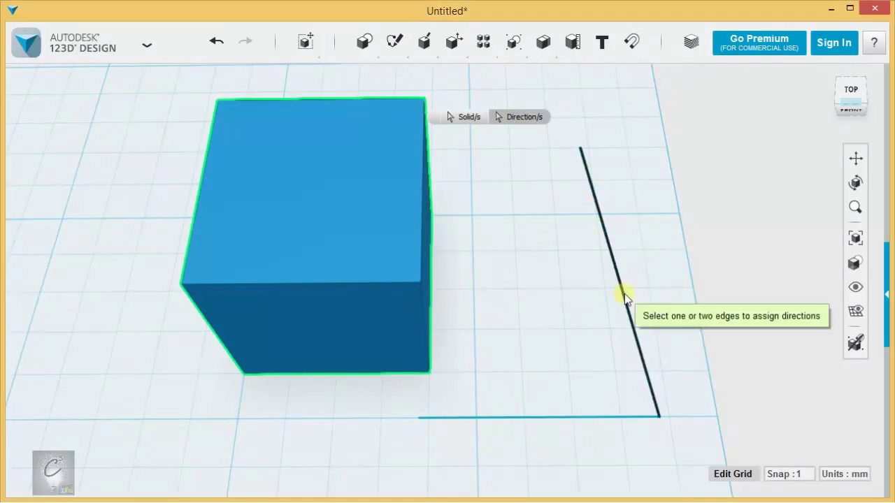
pyautogui.click(620, 292)
pyautogui.scroll(-5, 398, 314)
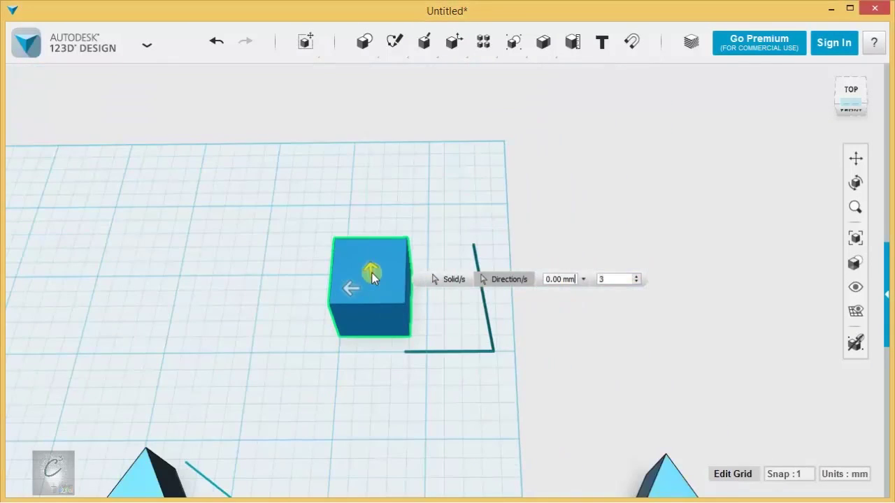
pyautogui.moveTo(370, 274); pyautogui.dragTo(309, 109)
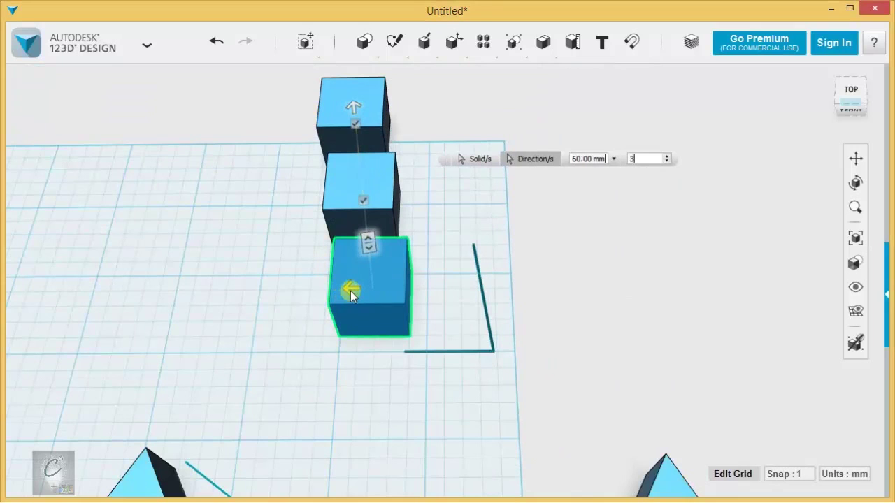
# Extend the cube pattern sideways over 95 mm with three cubes per row, and finish it
pyautogui.moveTo(351, 290); pyautogui.dragTo(9, 286)
pyautogui.moveTo(501, 178); pyautogui.dragTo(614, 203, button='middle')
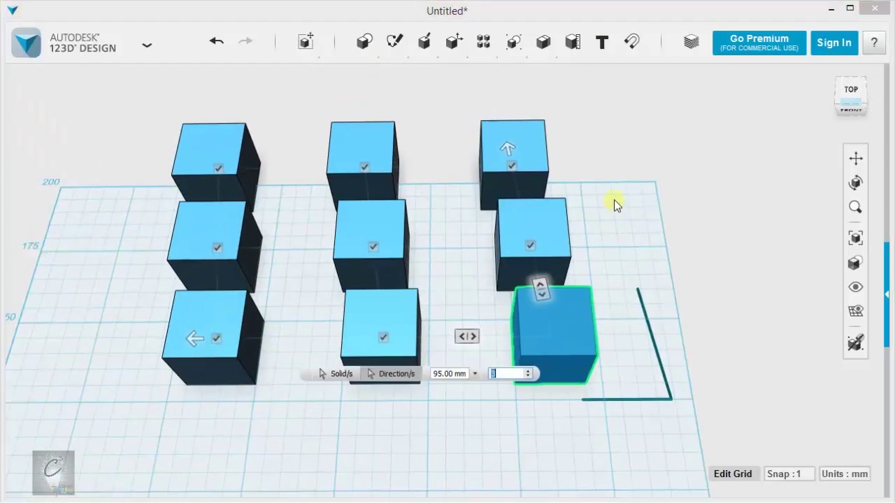
pyautogui.moveTo(615, 203); pyautogui.dragTo(610, 239, button='right')
pyautogui.moveTo(596, 320); pyautogui.dragTo(615, 232, button='middle')
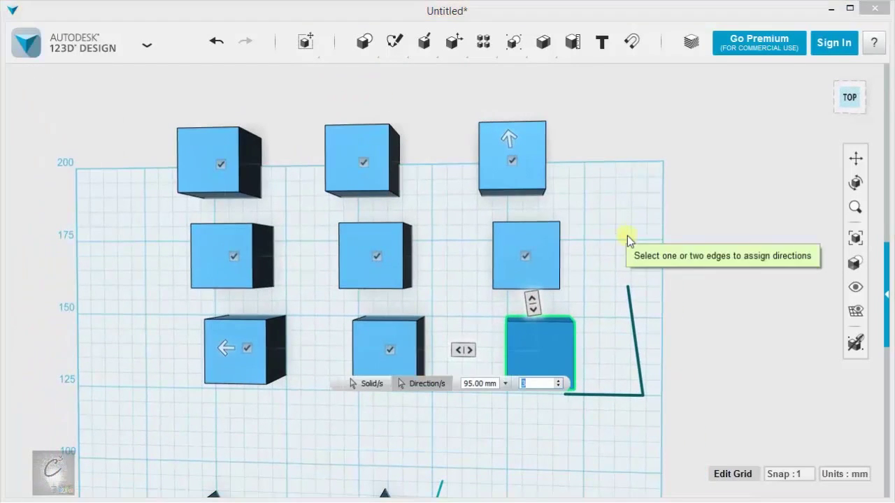
pyautogui.click(376, 302)
# Delete all the patterned cubes together with the L-shaped sketch beside them
pyautogui.moveTo(105, 78); pyautogui.dragTo(700, 448)
pyautogui.press('Delete')
pyautogui.scroll(-3, 257, 322)
pyautogui.moveTo(315, 371); pyautogui.dragTo(412, 140, button='middle')
pyautogui.moveTo(385, 220); pyautogui.dragTo(411, 262, button='middle')
pyautogui.moveTo(411, 263); pyautogui.dragTo(420, 243, button='right')
# Set up a circular pattern of the triangular prism above the circle sketch, using the circle's outline as the axis
pyautogui.moveTo(486, 45)
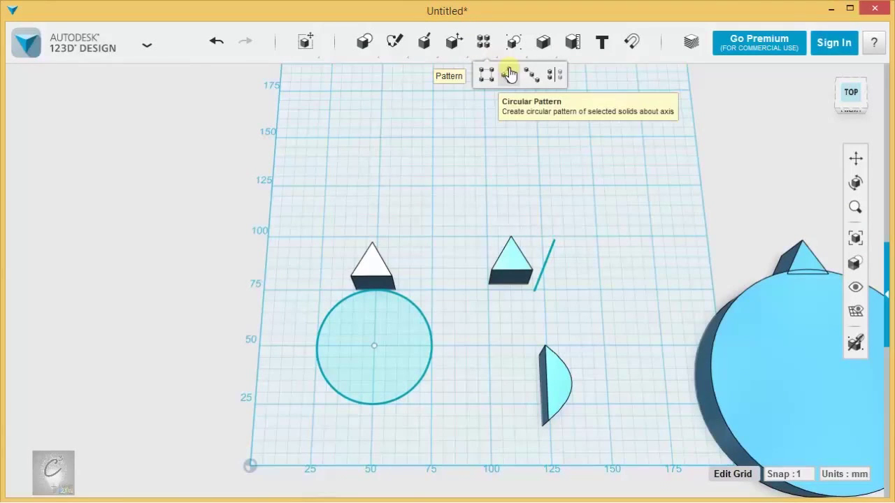
pyautogui.scroll(5, 429, 258)
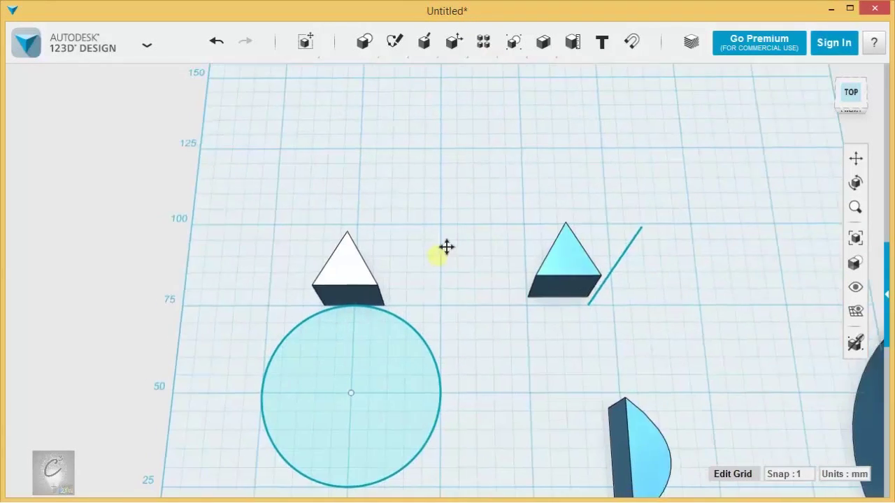
pyautogui.moveTo(536, 204); pyautogui.dragTo(537, 191, button='middle')
pyautogui.moveTo(554, 237); pyautogui.dragTo(553, 212, button='right')
pyautogui.moveTo(574, 123); pyautogui.dragTo(570, 236, button='middle')
pyautogui.moveTo(570, 236); pyautogui.dragTo(499, 380, button='right')
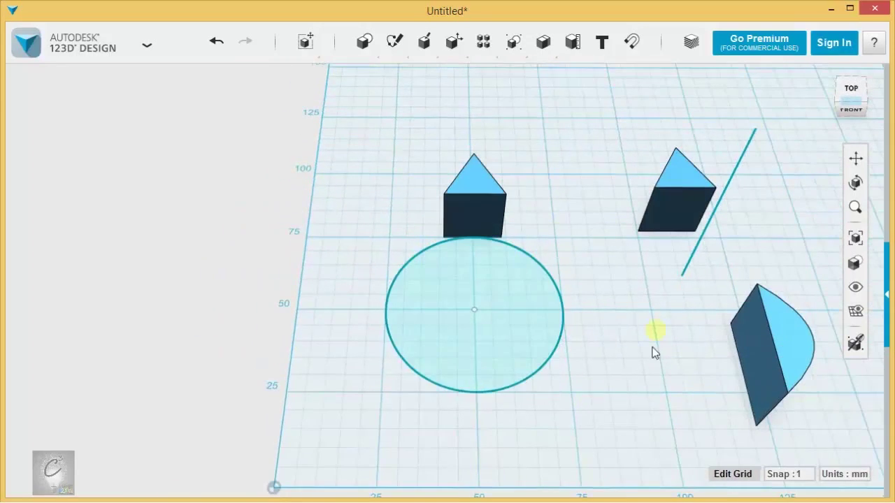
pyautogui.moveTo(587, 244); pyautogui.dragTo(583, 274, button='right')
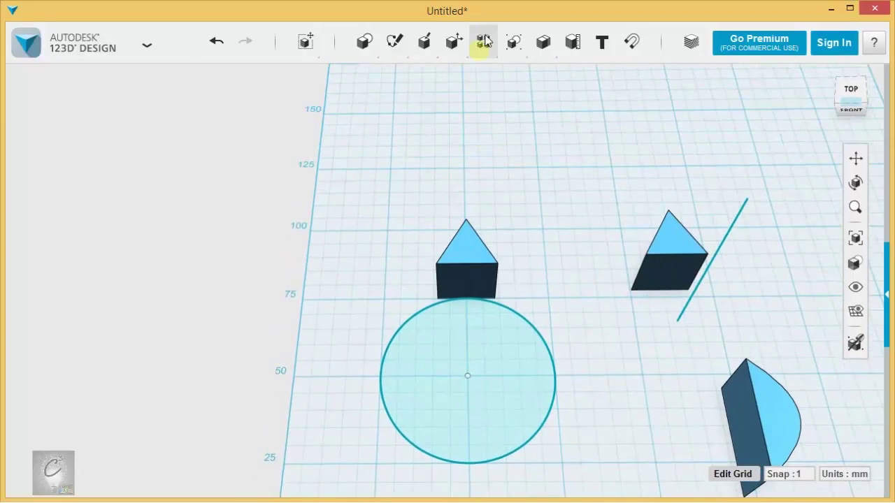
pyautogui.moveTo(485, 36)
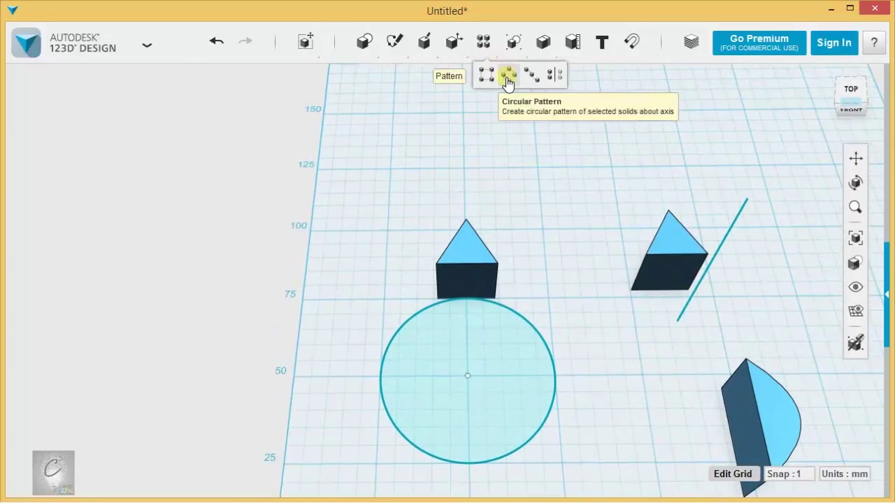
pyautogui.click(508, 82)
pyautogui.scroll(2, 552, 200)
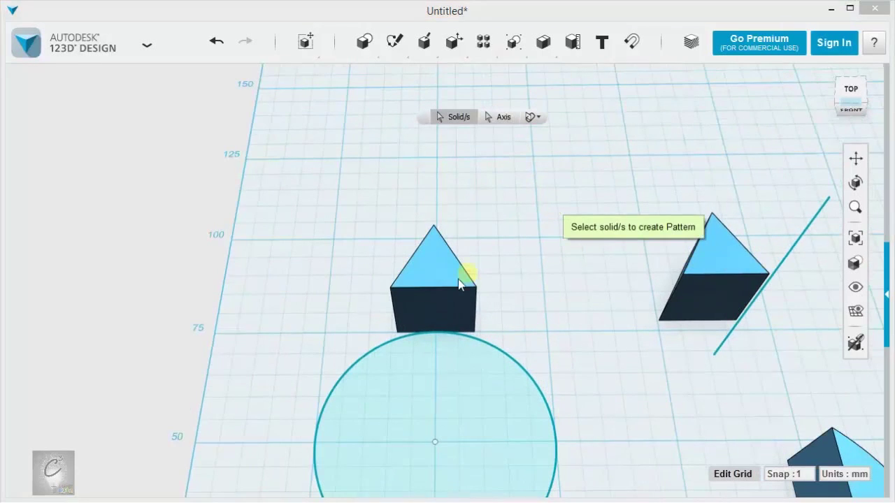
pyautogui.click(401, 288)
pyautogui.moveTo(539, 270); pyautogui.dragTo(538, 236, button='middle')
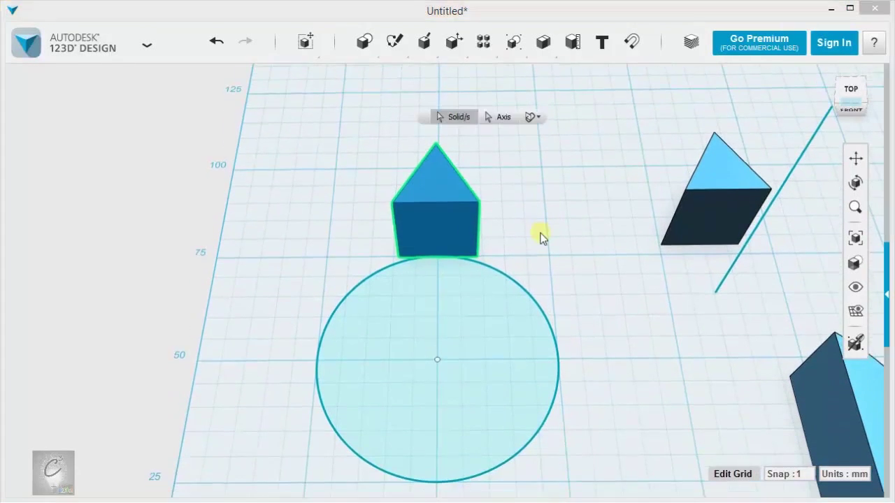
pyautogui.click(502, 117)
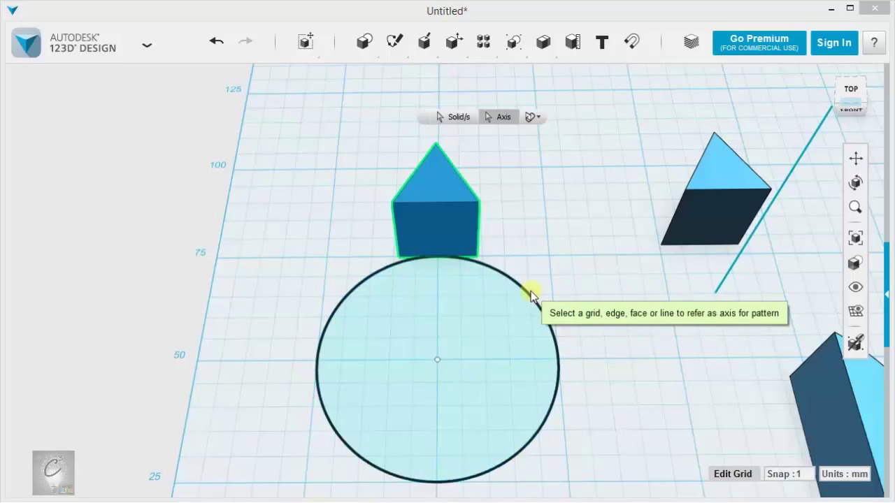
pyautogui.click(534, 299)
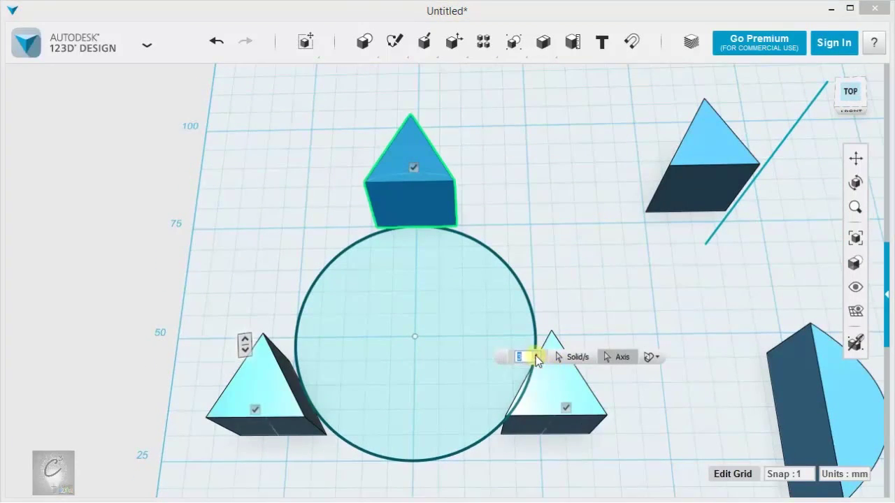
# Raise the number of prisms in the circular pattern to 11
pyautogui.click(537, 355)
pyautogui.click(536, 356)
pyautogui.click(536, 356)
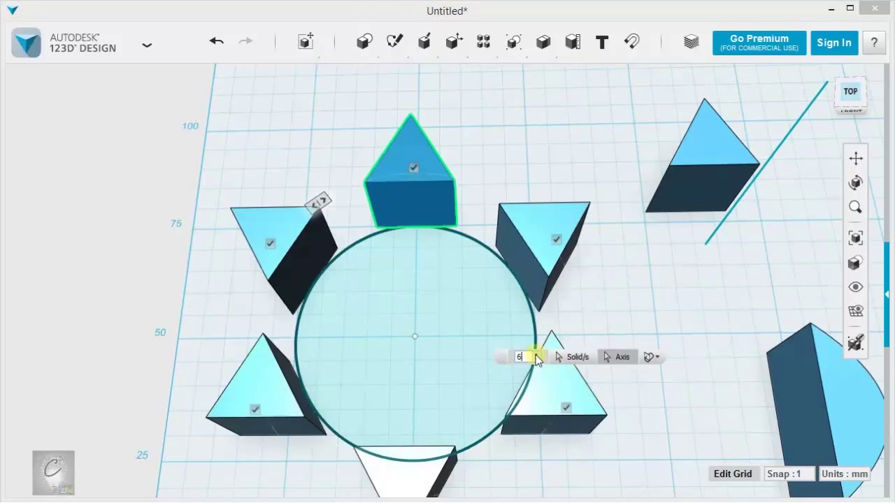
pyautogui.click(536, 357)
pyautogui.click(537, 357)
pyautogui.click(536, 356)
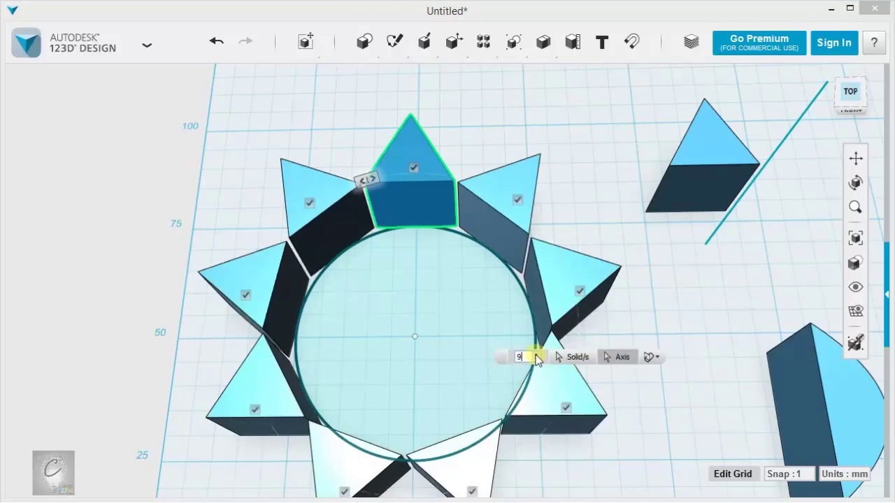
pyautogui.click(536, 356)
pyautogui.click(536, 357)
pyautogui.moveTo(661, 419); pyautogui.dragTo(687, 366, button='middle')
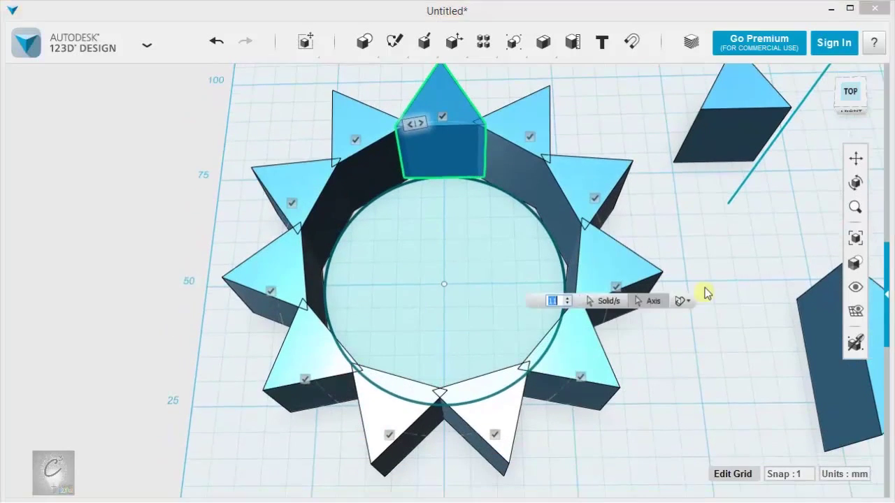
pyautogui.moveTo(710, 278)
pyautogui.mouseDown(button='middle')
pyautogui.moveTo(702, 310)
pyautogui.moveTo(716, 274)
pyautogui.mouseUp(button='middle')
pyautogui.moveTo(715, 275); pyautogui.dragTo(711, 290, button='right')
# Reduce the circular pattern around the circle sketch to 6 prisms
pyautogui.click(685, 327)
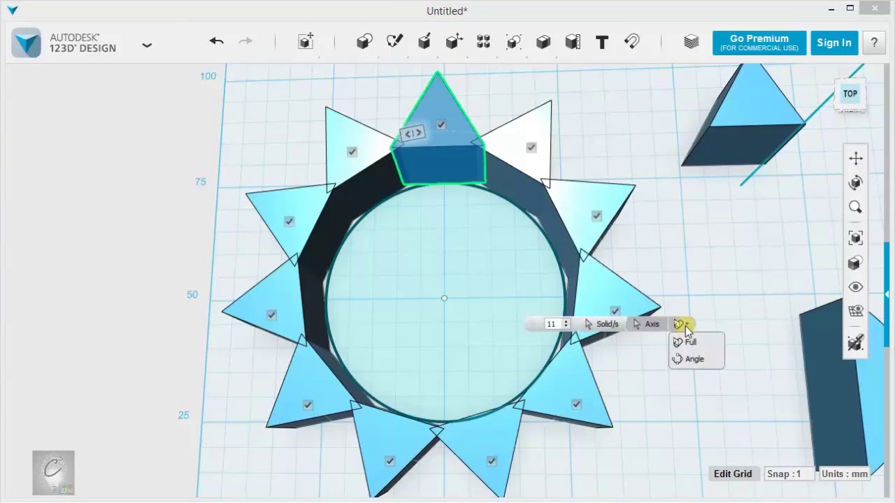
pyautogui.click(566, 327)
pyautogui.click(567, 327)
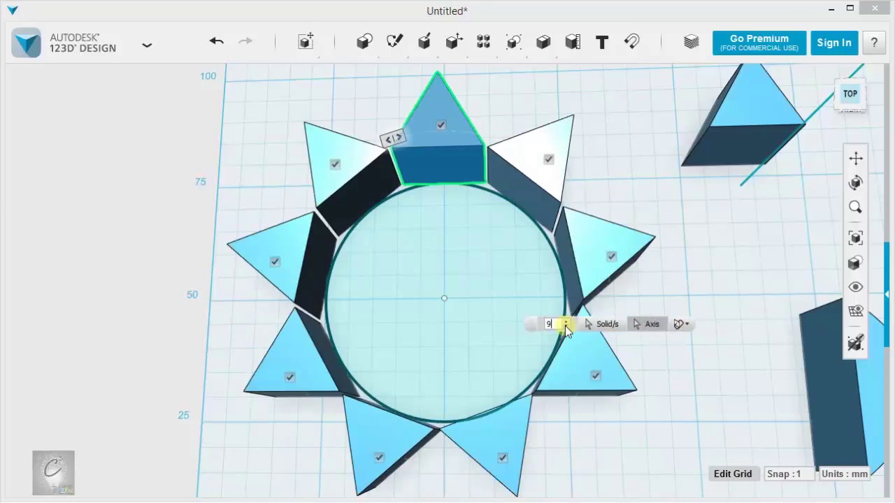
pyautogui.click(566, 327)
pyautogui.click(566, 327)
pyautogui.click(567, 327)
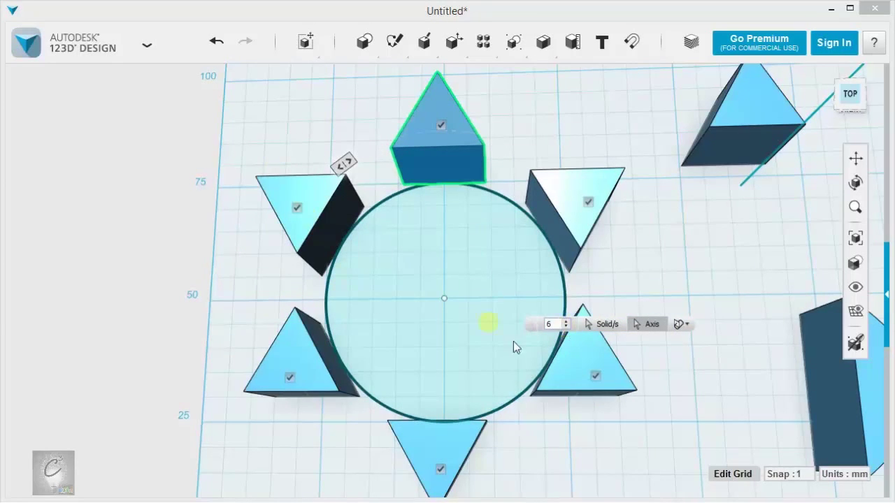
# Switch the circular pattern from full to angle, spread 8 prisms over about half the circle, and finish it
pyautogui.click(685, 324)
pyautogui.click(686, 358)
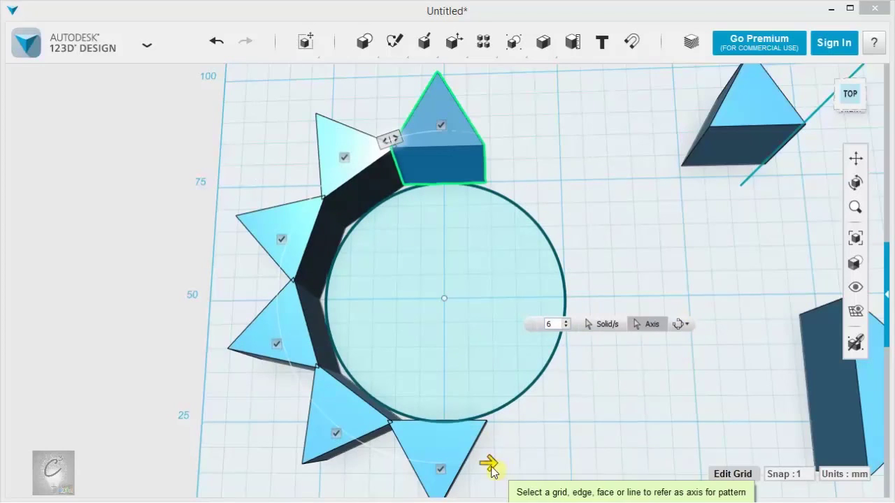
pyautogui.moveTo(487, 463); pyautogui.dragTo(483, 439)
pyautogui.moveTo(592, 417); pyautogui.dragTo(628, 369, button='middle')
pyautogui.moveTo(683, 177); pyautogui.dragTo(656, 223, button='middle')
pyautogui.scroll(-2, 656, 223)
pyautogui.moveTo(473, 145)
pyautogui.mouseDown()
pyautogui.moveTo(490, 144)
pyautogui.moveTo(443, 175)
pyautogui.moveTo(436, 195)
pyautogui.moveTo(440, 177)
pyautogui.moveTo(495, 150)
pyautogui.moveTo(489, 145)
pyautogui.mouseUp()
pyautogui.click(384, 137)
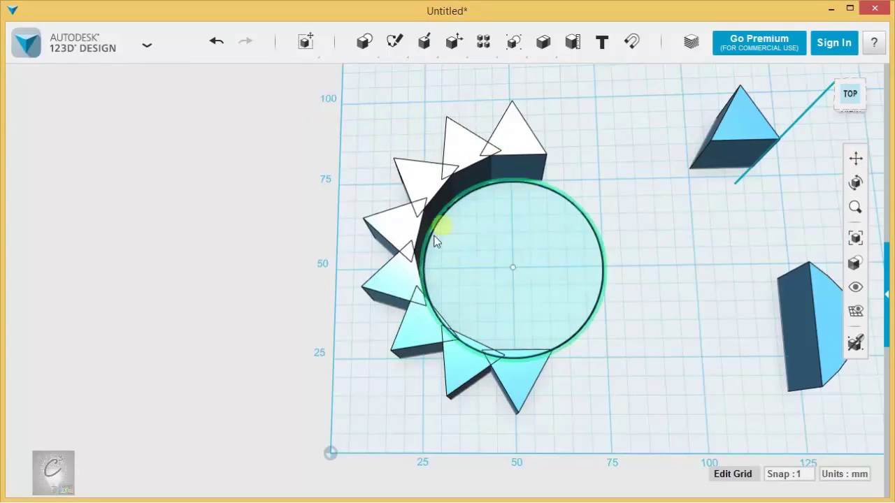
# Delete all the patterned prisms together with the circle sketch
pyautogui.moveTo(644, 439); pyautogui.dragTo(327, 123)
pyautogui.press('Delete')
# Move the remaining triangular prism away from the straight line sketch beside it, and delete that line
pyautogui.moveTo(599, 164); pyautogui.dragTo(479, 306, button='middle')
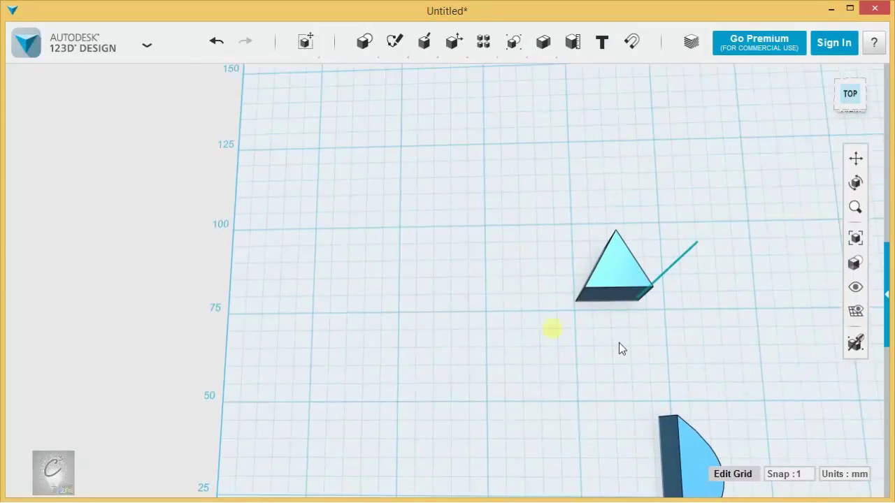
pyautogui.moveTo(805, 349); pyautogui.dragTo(595, 310, button='right')
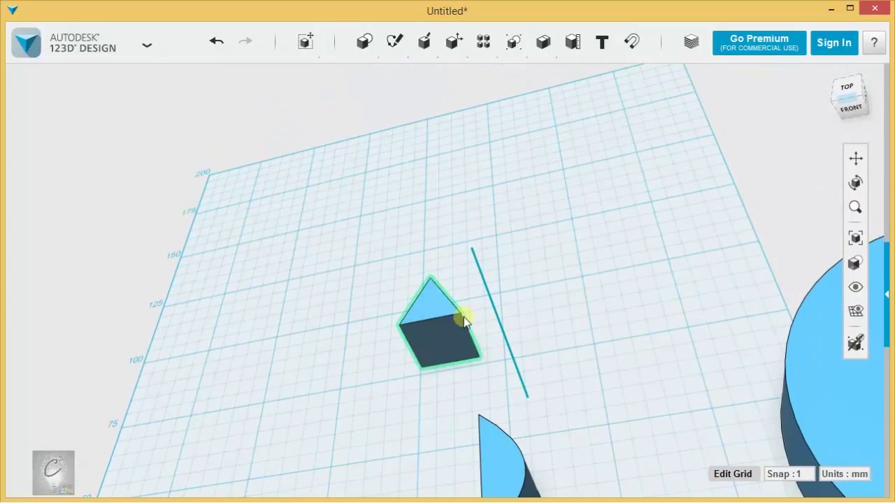
pyautogui.moveTo(448, 328); pyautogui.dragTo(595, 320, button='right')
pyautogui.moveTo(413, 300); pyautogui.dragTo(602, 399)
pyautogui.click(400, 219)
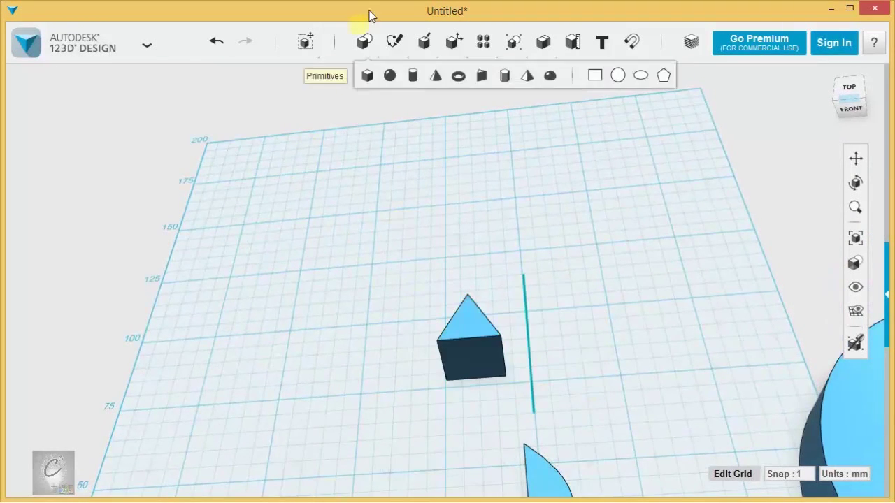
pyautogui.moveTo(424, 43)
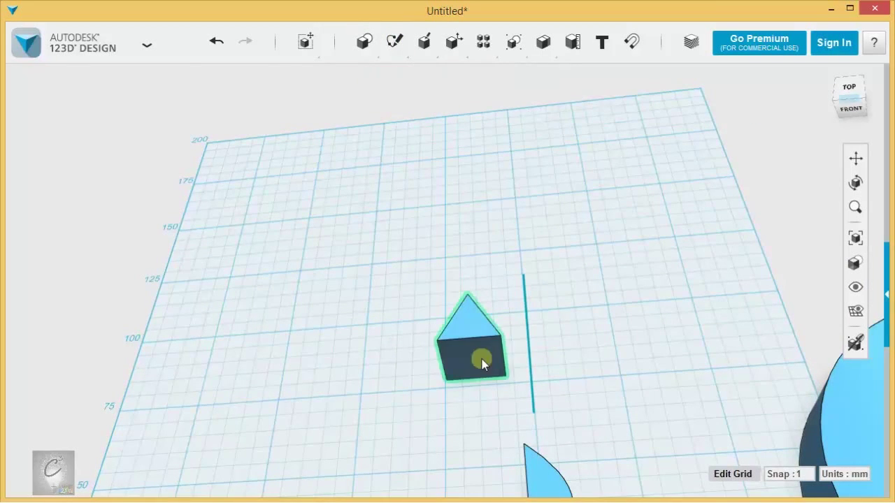
pyautogui.moveTo(480, 360); pyautogui.dragTo(279, 245)
pyautogui.moveTo(471, 216)
pyautogui.mouseDown()
pyautogui.moveTo(563, 370)
pyautogui.moveTo(590, 436)
pyautogui.mouseUp()
pyautogui.press('Delete')
# Sketch a straight line 50 mm long on the grid beside the triangular prism, running front to back
pyautogui.moveTo(455, 254); pyautogui.dragTo(429, 66, button='right')
pyautogui.moveTo(394, 42)
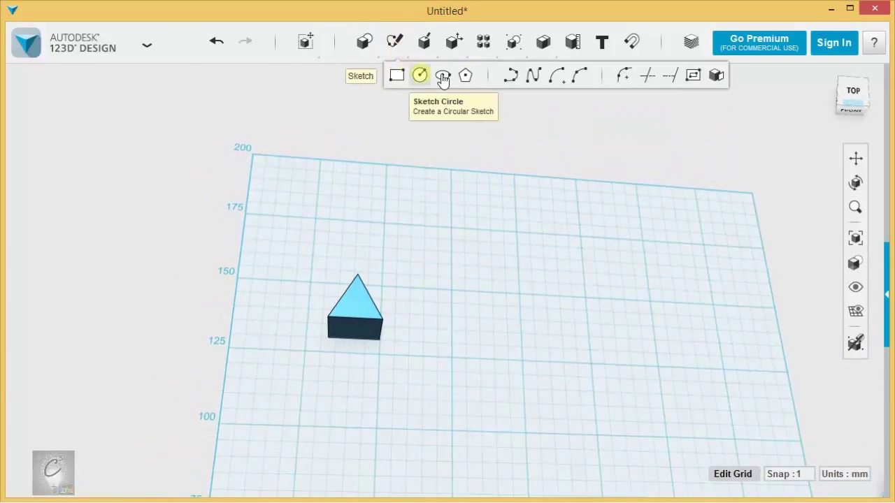
pyautogui.click(509, 74)
pyautogui.click(451, 228)
pyautogui.click(452, 358)
pyautogui.press('Escape')
# Set up a circular pattern of the prism with the flat-lying line sketch as its axis
pyautogui.moveTo(516, 252); pyautogui.dragTo(513, 219, button='right')
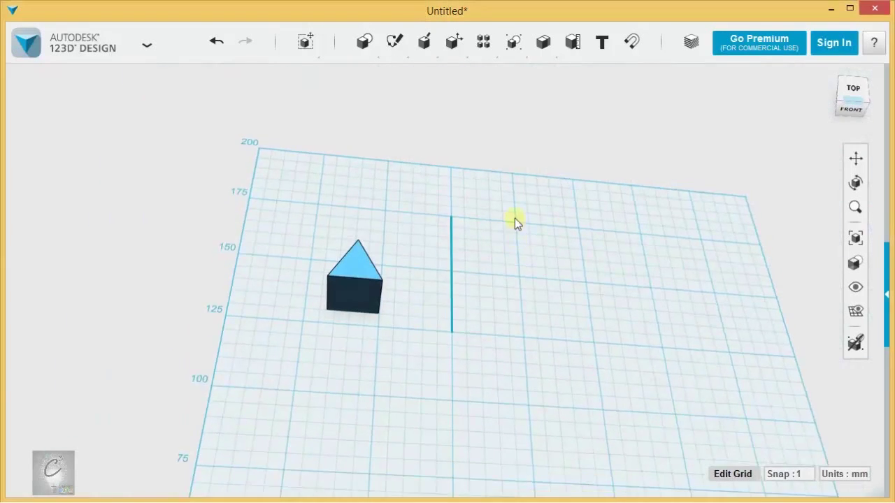
pyautogui.moveTo(508, 244); pyautogui.dragTo(504, 328, button='middle')
pyautogui.scroll(4, 504, 328)
pyautogui.moveTo(536, 51)
pyautogui.moveTo(493, 371); pyautogui.dragTo(509, 310, button='middle')
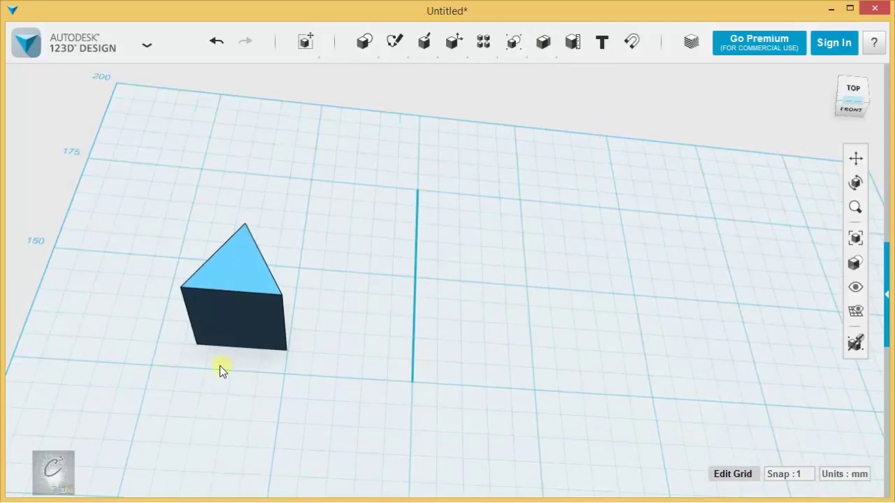
pyautogui.moveTo(484, 42)
pyautogui.click(509, 75)
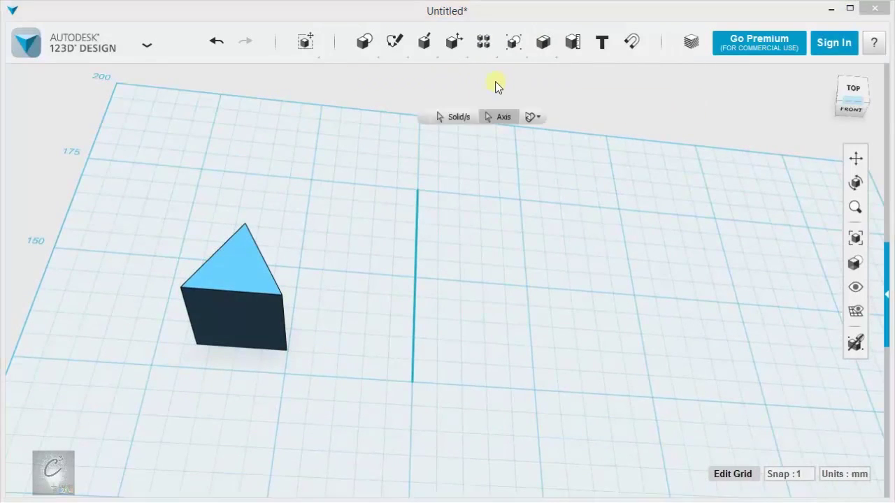
pyautogui.click(266, 297)
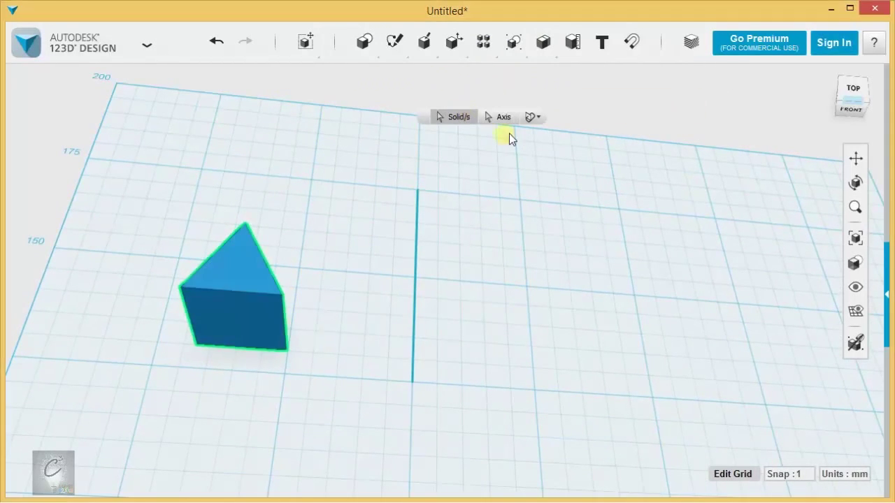
pyautogui.click(416, 265)
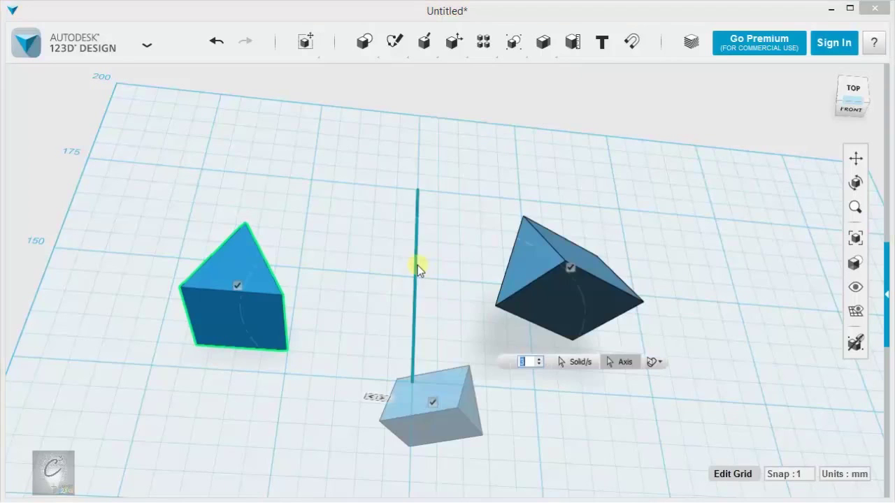
# Raise the pattern around the flat line to 5 prisms, finish it, and undo the pattern
pyautogui.moveTo(474, 202)
pyautogui.mouseDown(button='right')
pyautogui.moveTo(521, 100)
pyautogui.moveTo(518, 144)
pyautogui.moveTo(535, 238)
pyautogui.moveTo(580, 175)
pyautogui.moveTo(583, 193)
pyautogui.moveTo(399, 259)
pyautogui.mouseUp(button='right')
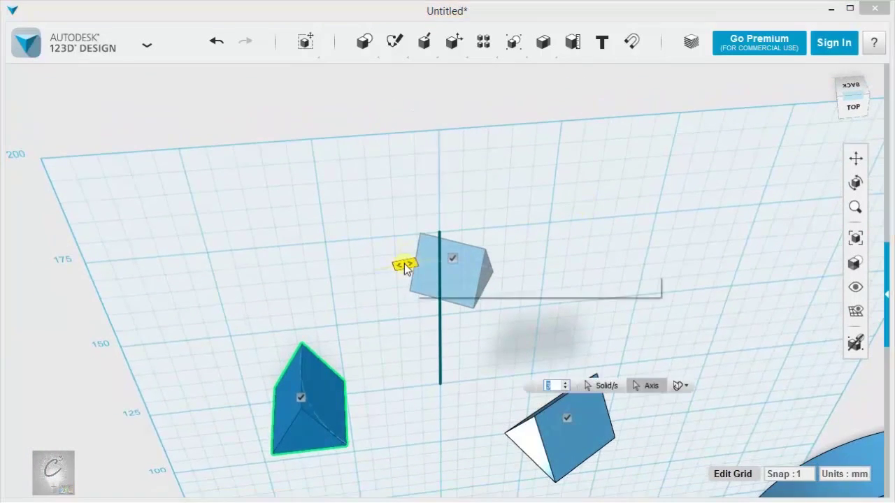
pyautogui.moveTo(389, 269); pyautogui.dragTo(324, 302)
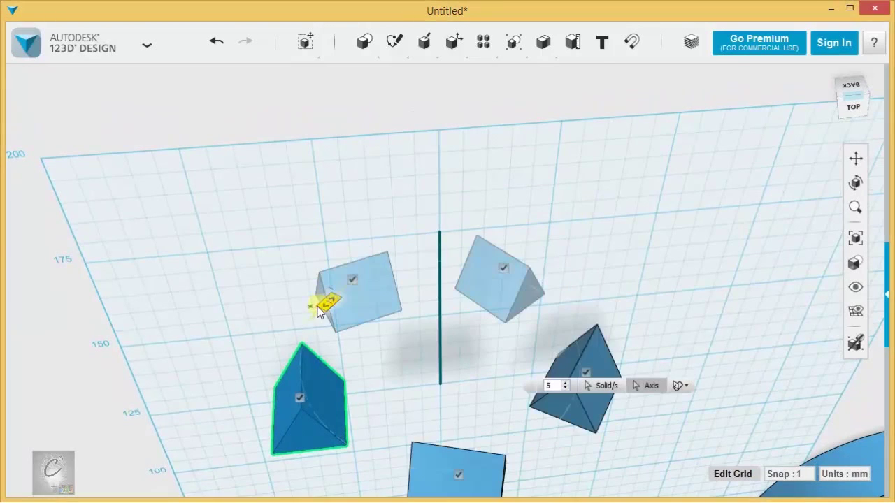
pyautogui.click(754, 219)
pyautogui.hotkey('ctrl', 'z')
# Rotate the line sketch so that it stands upright, perpendicular to the grid
pyautogui.moveTo(681, 239); pyautogui.dragTo(605, 144, button='right')
pyautogui.click(443, 227)
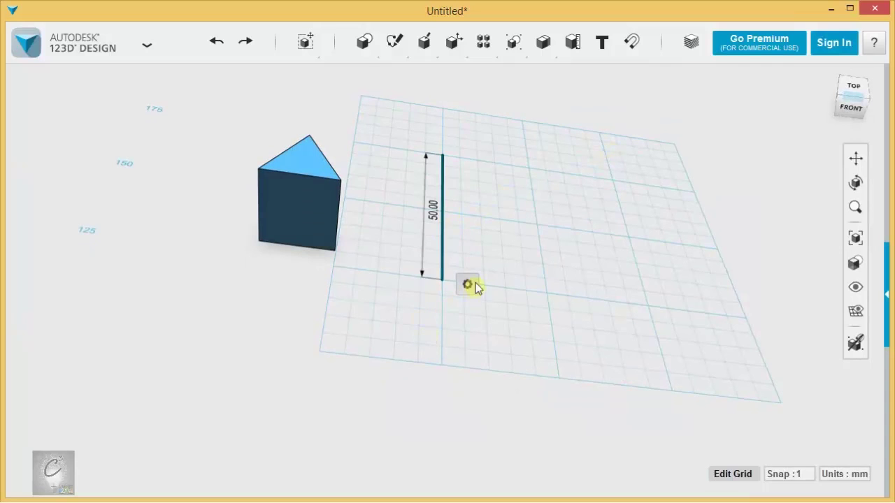
pyautogui.moveTo(305, 42)
pyautogui.click(309, 74)
pyautogui.moveTo(630, 205); pyautogui.dragTo(607, 305, button='right')
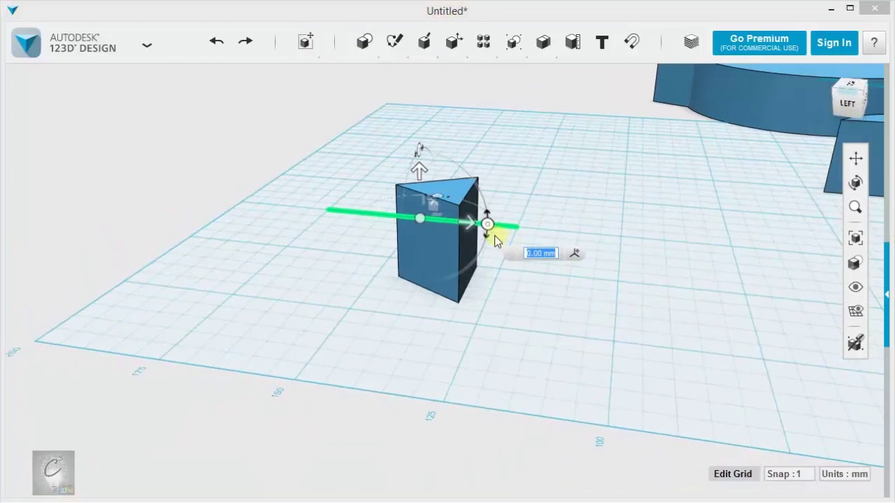
pyautogui.moveTo(486, 223); pyautogui.dragTo(416, 332)
pyautogui.click(688, 174)
# Create a circular pattern of 6 prisms using the upright line sketch as the axis
pyautogui.moveTo(699, 171); pyautogui.dragTo(532, 185, button='right')
pyautogui.moveTo(493, 54)
pyautogui.click(509, 74)
pyautogui.click(308, 248)
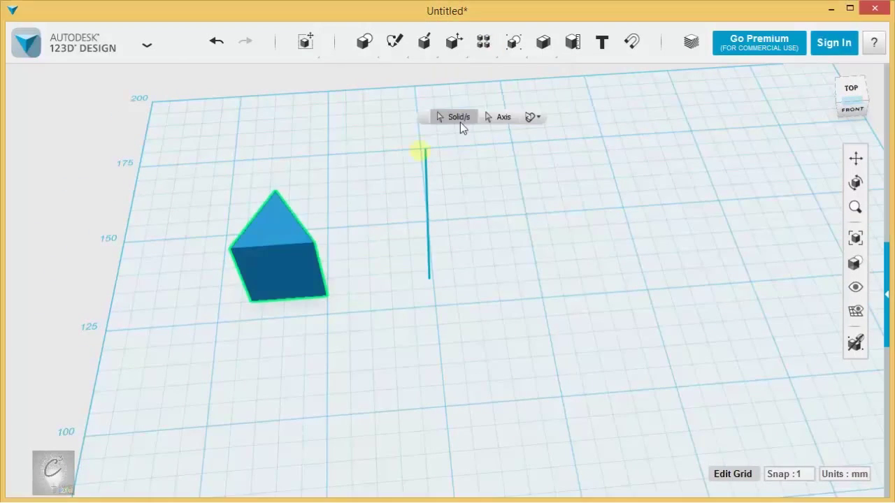
pyautogui.click(510, 118)
pyautogui.click(426, 213)
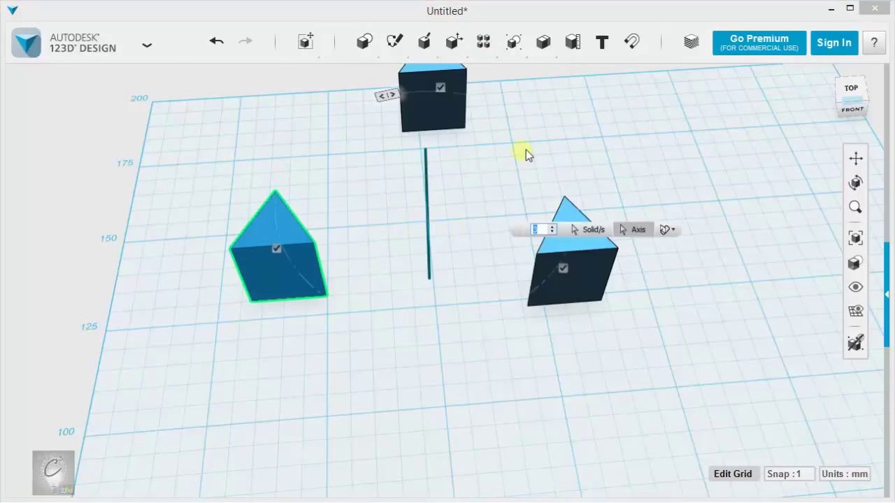
pyautogui.moveTo(573, 214); pyautogui.dragTo(552, 298, button='middle')
pyautogui.write('4')
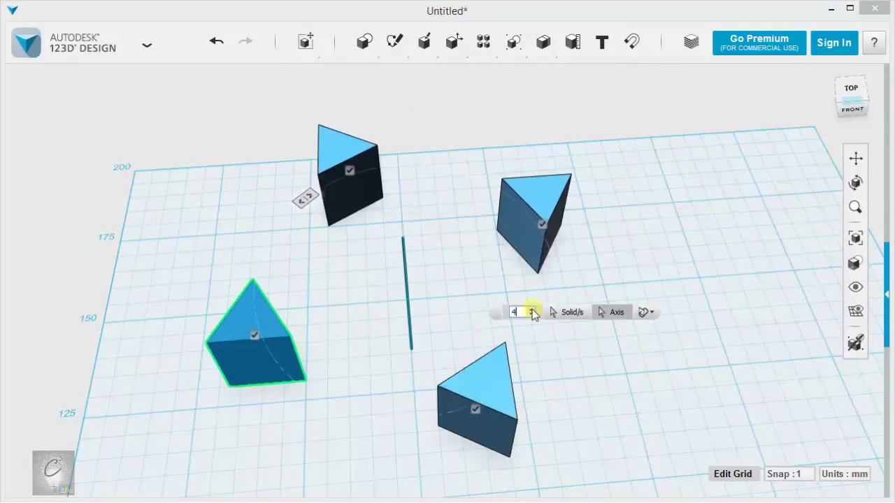
pyautogui.click(532, 309)
pyautogui.click(531, 309)
# Delete the six patterned prisms together with the upright line sketch
pyautogui.moveTo(147, 117); pyautogui.dragTo(636, 453)
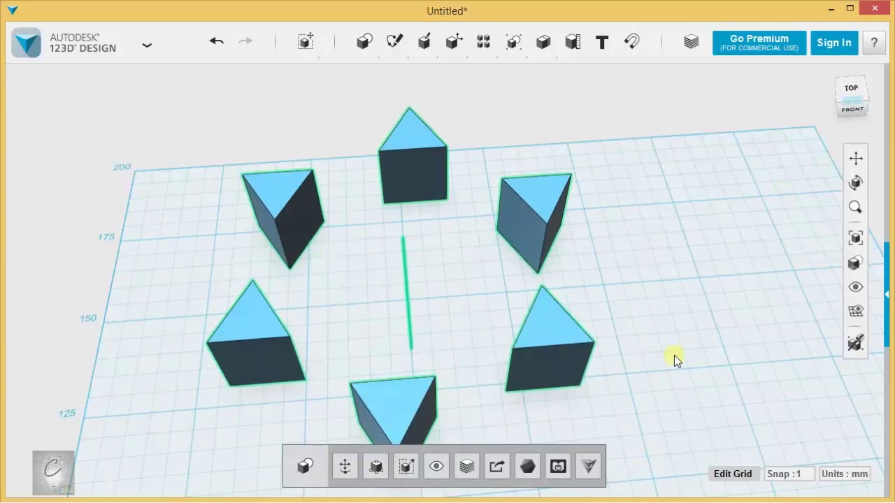
pyautogui.press('Delete')
# Move the half-round solid to an empty area of the grid and fit the view to it
pyautogui.scroll(-5, 594, 358)
pyautogui.moveTo(608, 412); pyautogui.dragTo(499, 282, button='middle')
pyautogui.moveTo(458, 195); pyautogui.dragTo(549, 241, button='right')
pyautogui.moveTo(454, 260); pyautogui.dragTo(335, 178)
pyautogui.press('f')
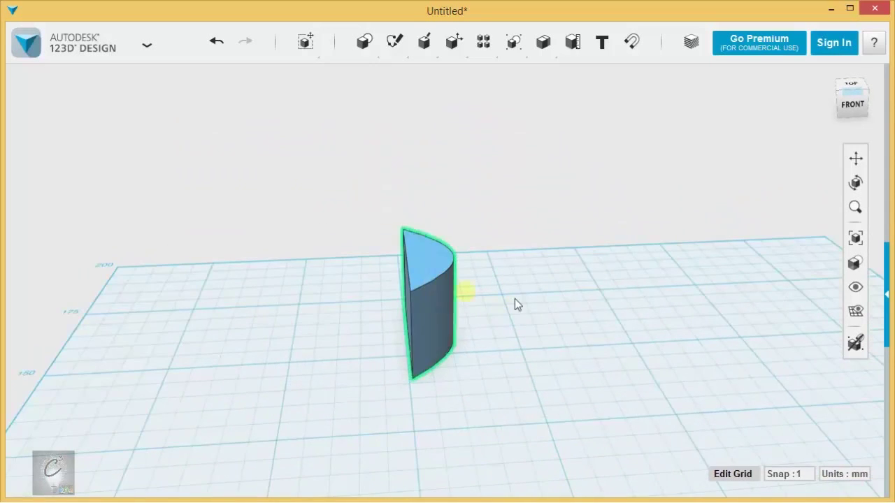
# Smart-scale the half-round solid vertically to make it a much flatter piece
pyautogui.moveTo(523, 298); pyautogui.dragTo(489, 301, button='right')
pyautogui.click(436, 269)
pyautogui.click(523, 204)
pyautogui.click(439, 272)
pyautogui.hotkey('ctrl', 't')
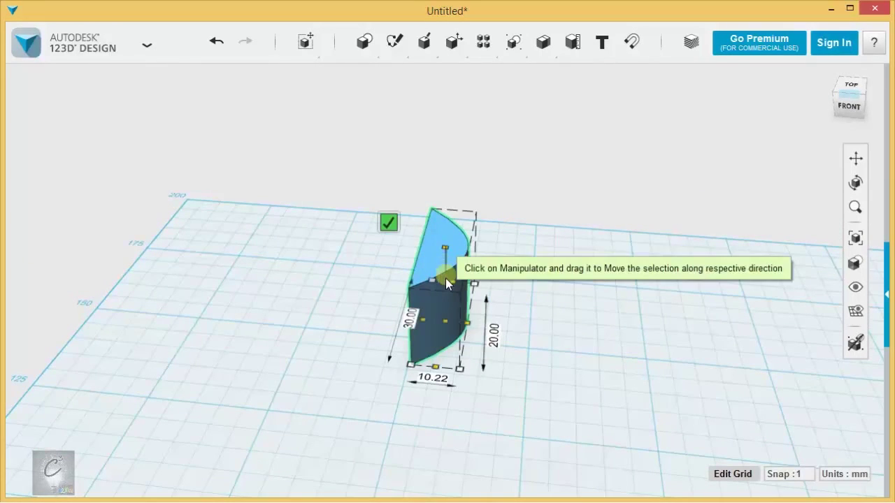
pyautogui.moveTo(445, 248); pyautogui.dragTo(444, 308)
pyautogui.scroll(3, 508, 314)
pyautogui.click(452, 286)
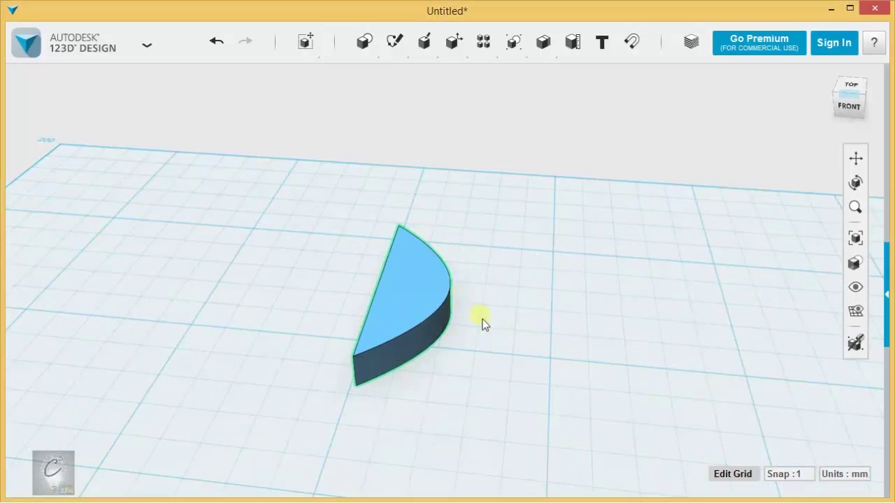
# Fillet the curved top edge of the flattened half-round solid
pyautogui.click(440, 298)
pyautogui.click(447, 301)
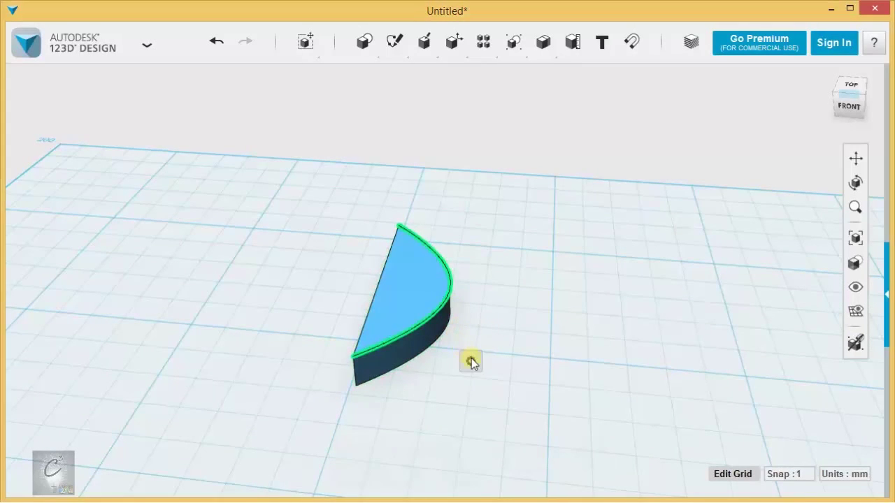
pyautogui.click(519, 362)
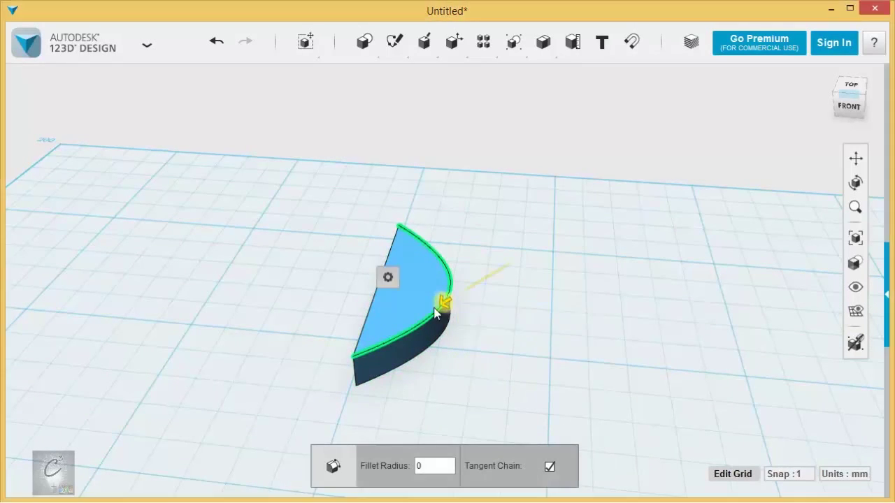
pyautogui.click(442, 304)
pyautogui.moveTo(434, 312); pyautogui.dragTo(438, 308)
pyautogui.click(505, 321)
# Examine the short vertical corner edge below the fillet, at the end of the half-round solid's flat face
pyautogui.moveTo(506, 327); pyautogui.dragTo(544, 304, button='middle')
pyautogui.scroll(5, 391, 336)
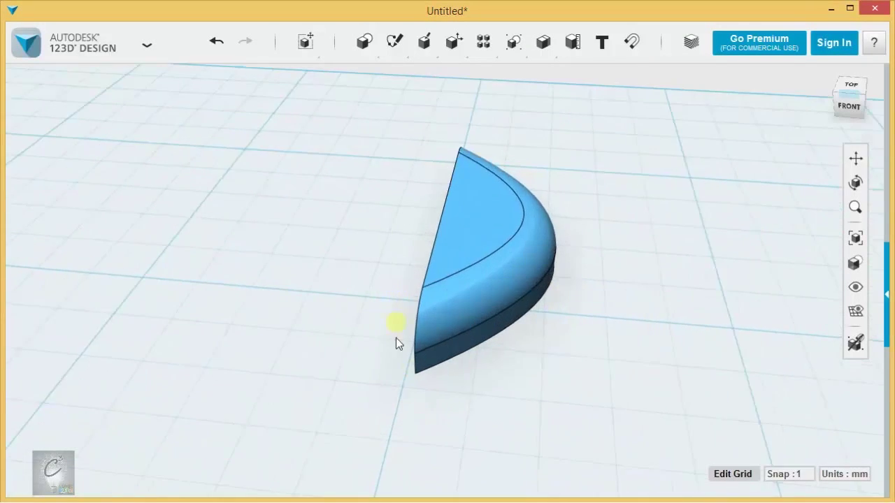
pyautogui.click(424, 359)
pyautogui.click(412, 360)
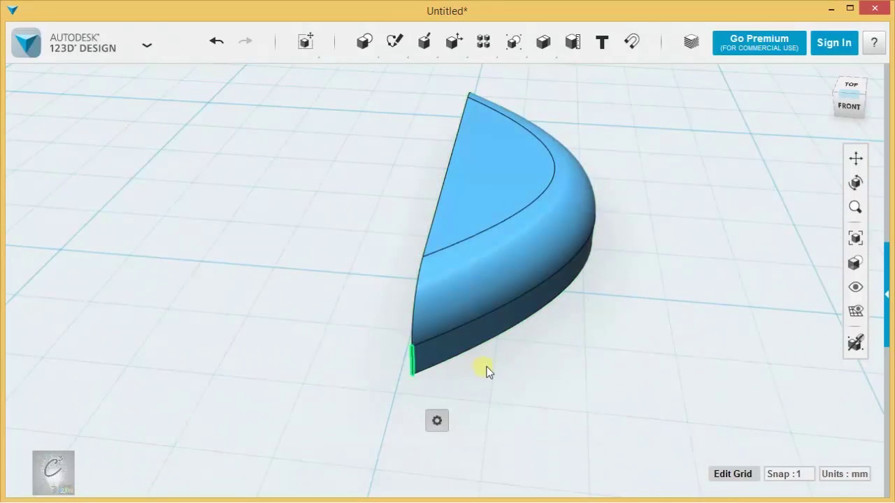
pyautogui.moveTo(498, 367); pyautogui.dragTo(658, 354, button='middle')
pyautogui.moveTo(658, 351); pyautogui.dragTo(730, 314, button='right')
pyautogui.moveTo(507, 381); pyautogui.dragTo(625, 300, button='middle')
pyautogui.scroll(5, 539, 266)
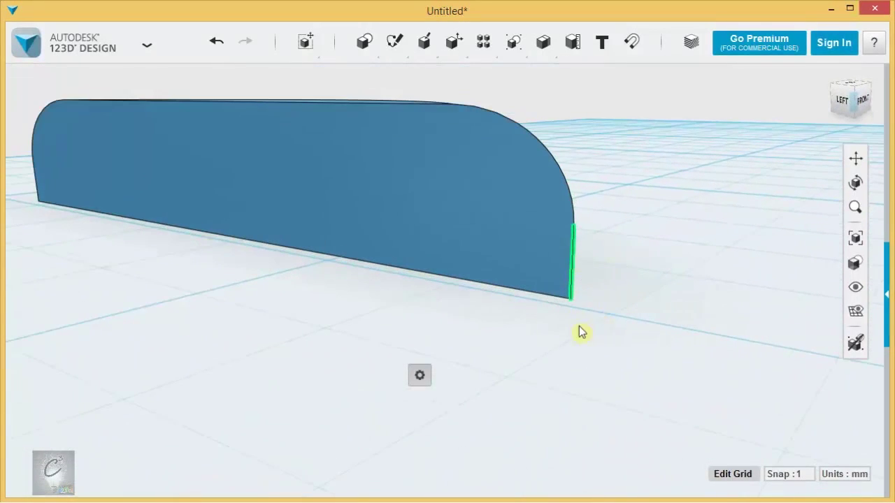
pyautogui.scroll(-3, 596, 186)
pyautogui.moveTo(709, 223); pyautogui.dragTo(599, 314, button='middle')
pyautogui.scroll(-4, 602, 314)
pyautogui.moveTo(586, 226); pyautogui.dragTo(525, 298, button='right')
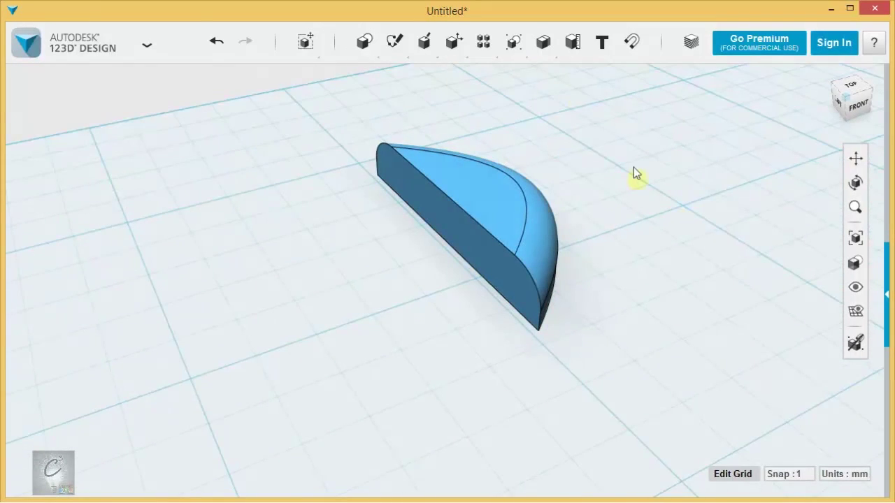
# Create a circular pattern of the filleted half-round solid about the short vertical corner edge at its flat face's end
pyautogui.moveTo(484, 41)
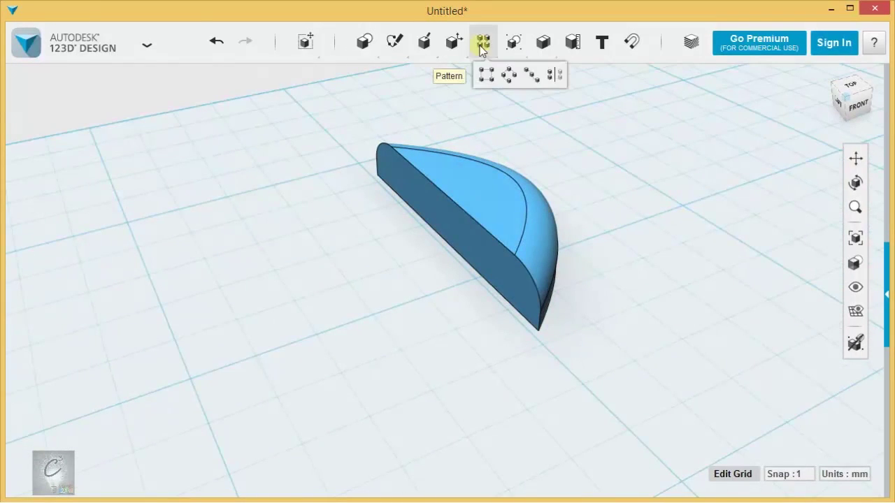
pyautogui.click(493, 237)
pyautogui.click(500, 116)
pyautogui.scroll(3, 551, 329)
pyautogui.scroll(3, 510, 293)
pyautogui.click(505, 286)
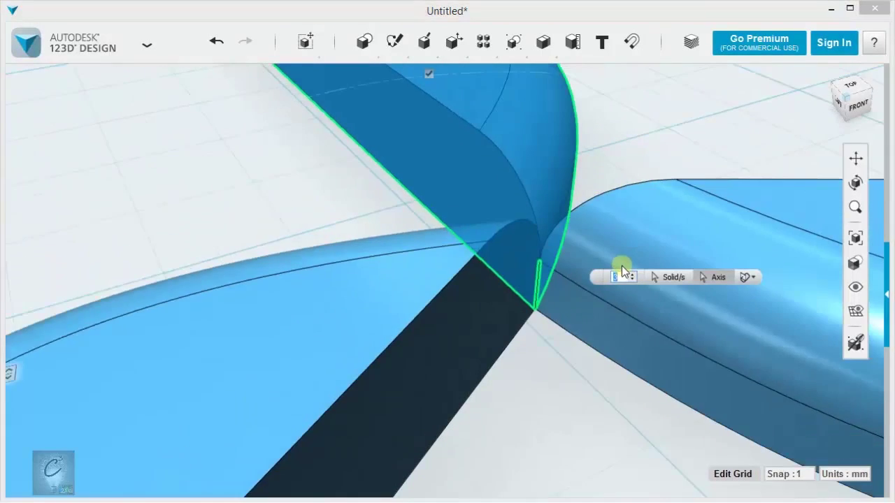
# Increase the half-round solid's circular pattern to 8 instances and finish the pattern
pyautogui.scroll(-3, 621, 266)
pyautogui.scroll(-5, 546, 256)
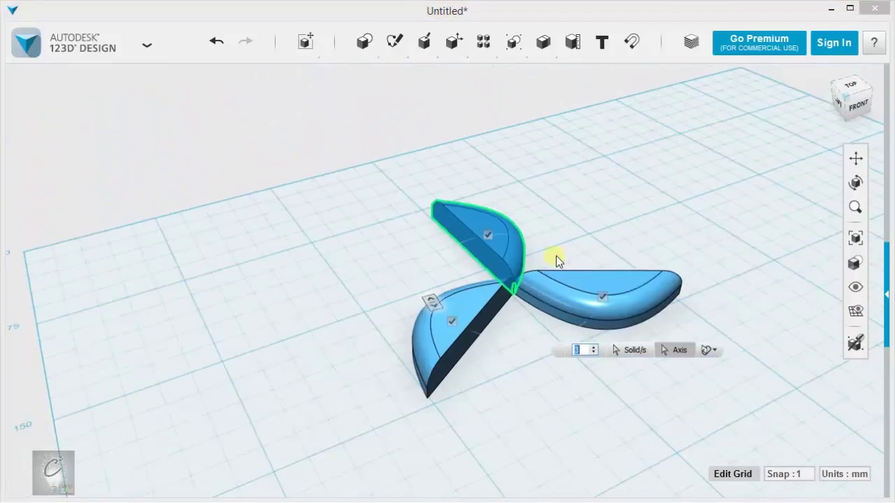
pyautogui.moveTo(557, 260); pyautogui.dragTo(696, 297, button='right')
pyautogui.moveTo(696, 295); pyautogui.dragTo(608, 281, button='middle')
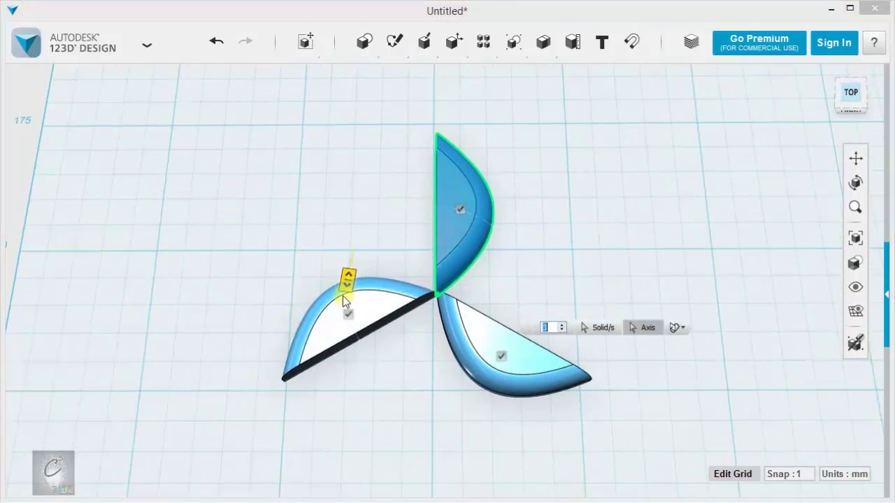
pyautogui.moveTo(354, 263); pyautogui.dragTo(412, 187)
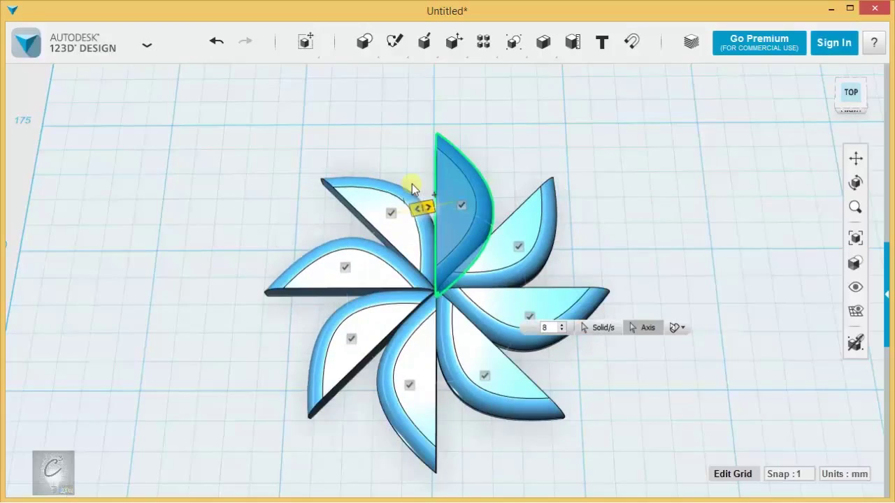
pyautogui.click(688, 244)
# Delete the whole pinwheel of patterned half-round solids from the grid
pyautogui.moveTo(688, 244); pyautogui.dragTo(688, 186, button='right')
pyautogui.moveTo(602, 259); pyautogui.dragTo(595, 291, button='right')
pyautogui.moveTo(272, 172); pyautogui.dragTo(626, 427)
pyautogui.scroll(-3, 625, 427)
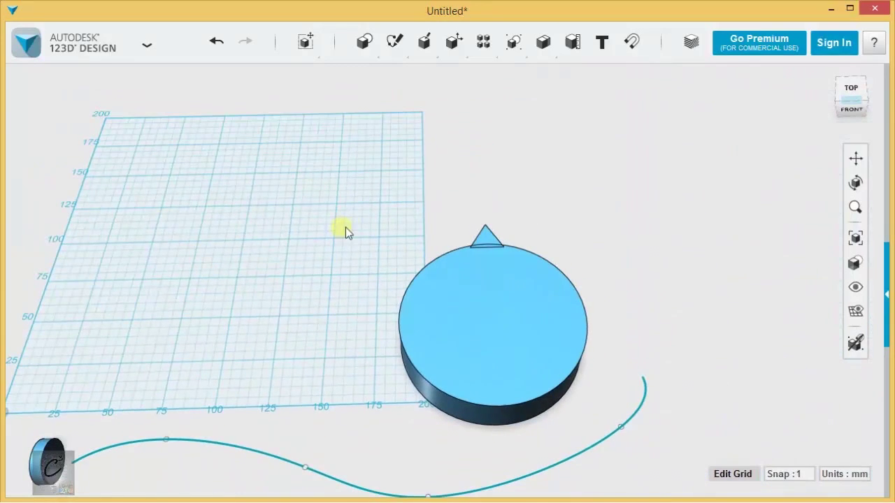
# Move the large cylinder together with its attached triangular prism onto the far corner of the grid
pyautogui.moveTo(355, 184); pyautogui.dragTo(603, 440)
pyautogui.click(342, 469)
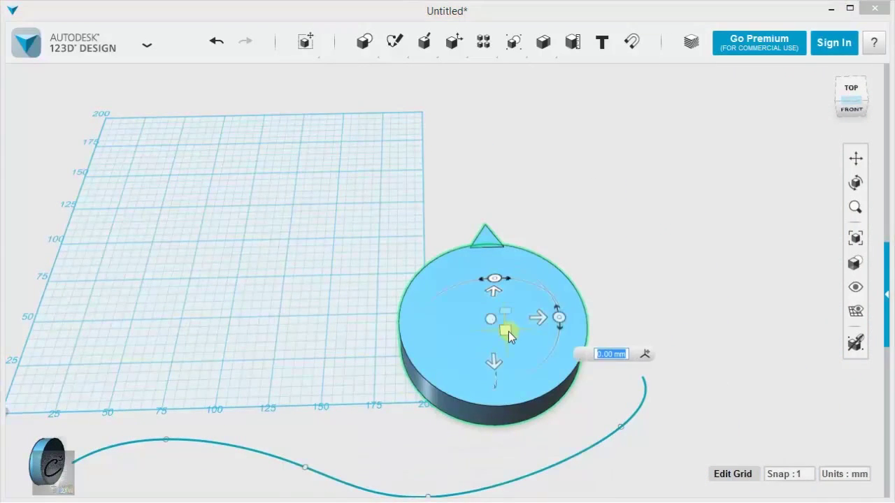
pyautogui.moveTo(508, 332); pyautogui.dragTo(239, 140)
pyautogui.click(329, 202)
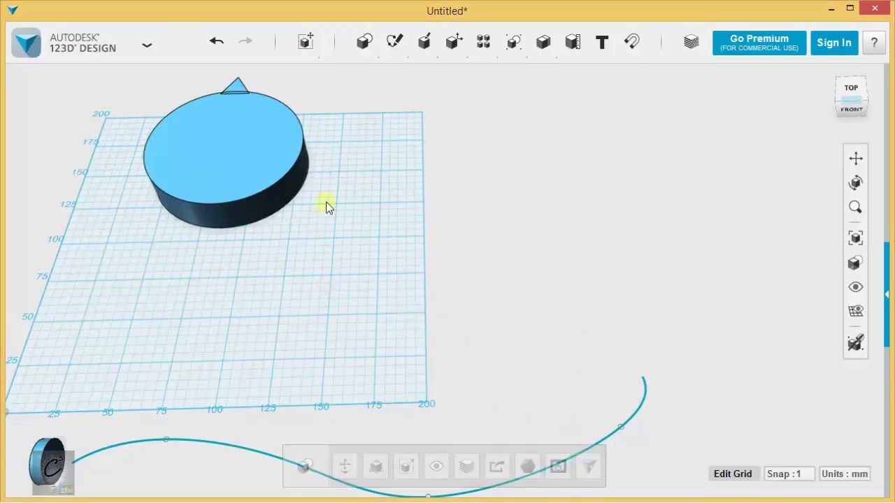
pyautogui.moveTo(328, 203); pyautogui.dragTo(529, 450, button='middle')
pyautogui.scroll(4, 553, 430)
pyautogui.moveTo(560, 425); pyautogui.dragTo(591, 285, button='middle')
pyautogui.moveTo(592, 285); pyautogui.dragTo(614, 355, button='right')
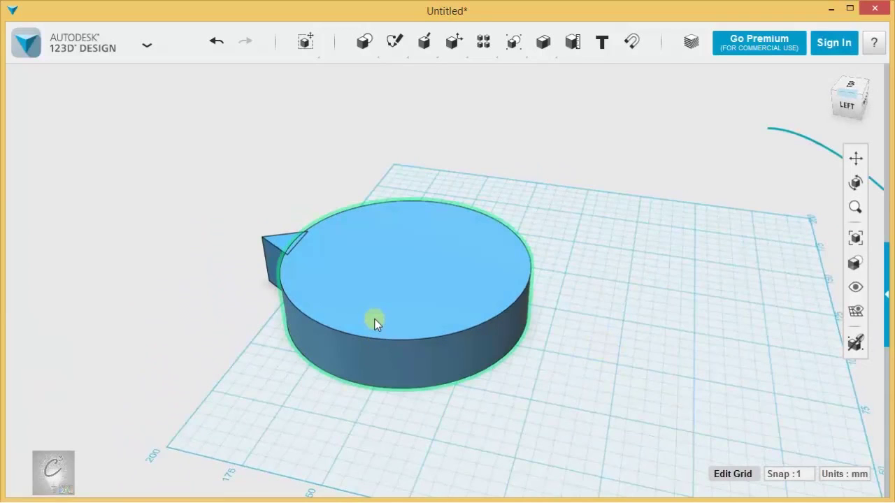
# Create a circular pattern of the triangular prism, using the large cylinder's curved side face as the axis
pyautogui.moveTo(483, 42)
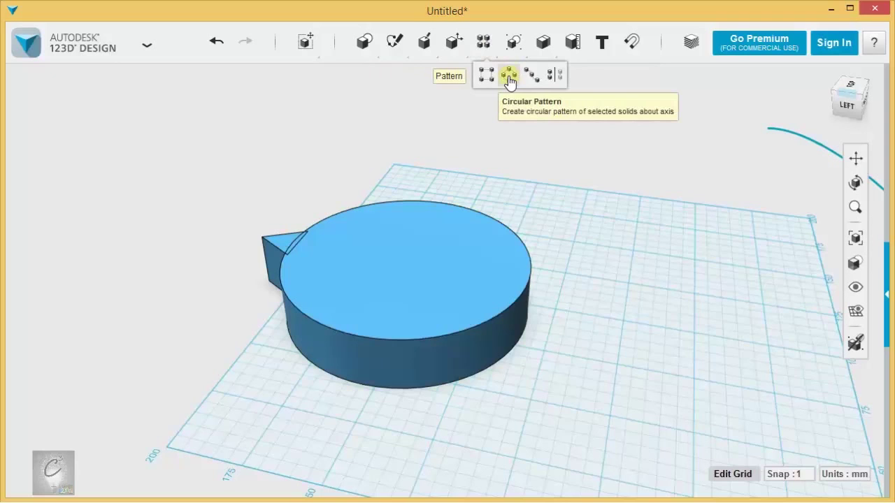
pyautogui.click(509, 75)
pyautogui.scroll(5, 130, 197)
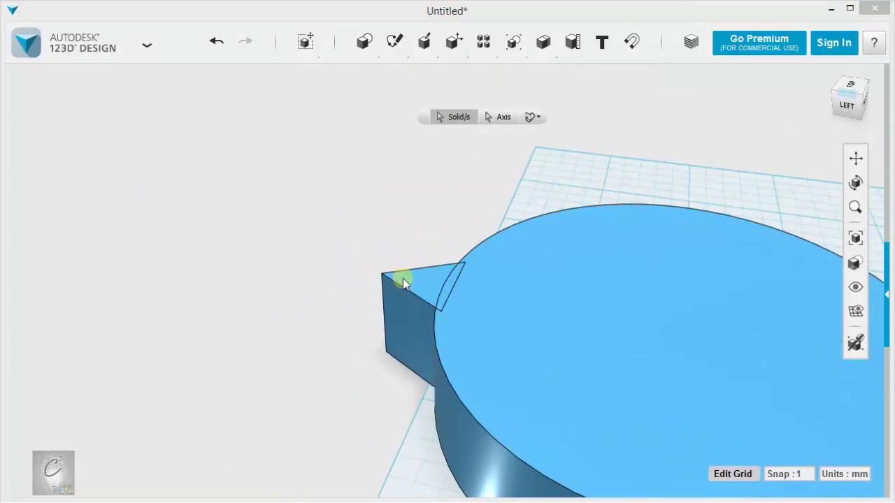
pyautogui.click(404, 293)
pyautogui.click(497, 117)
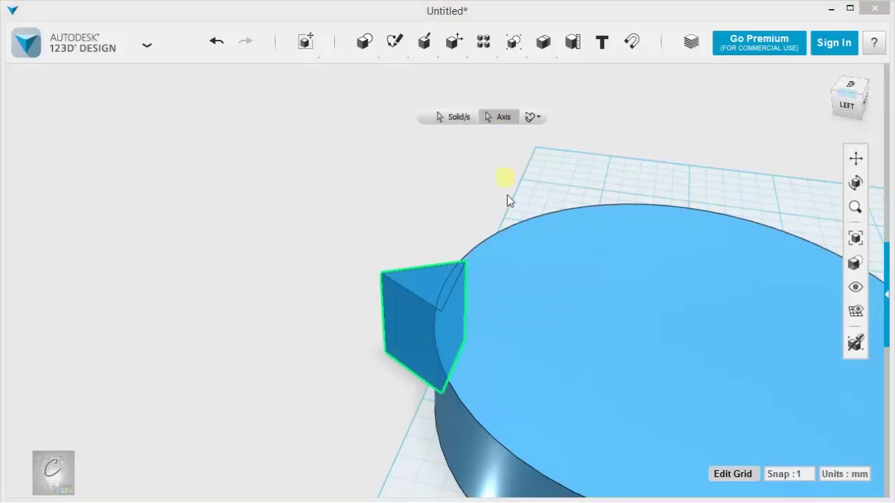
pyautogui.scroll(-3, 656, 353)
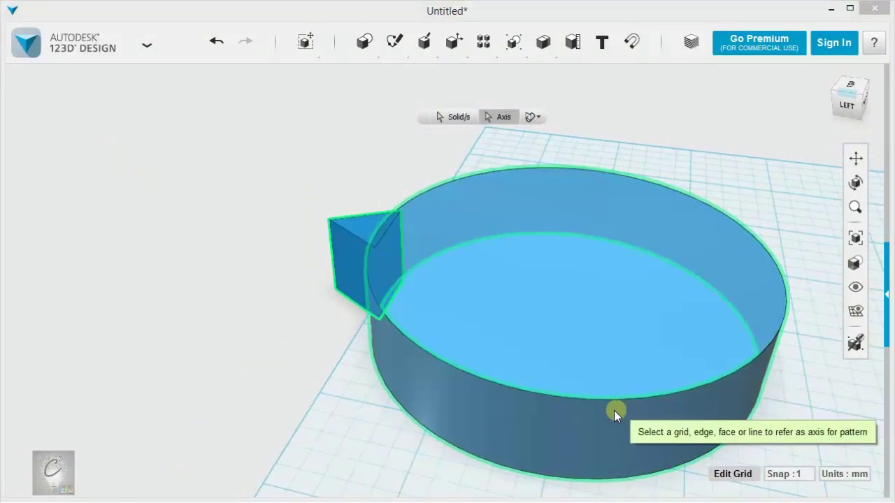
pyautogui.moveTo(813, 401); pyautogui.dragTo(709, 391, button='middle')
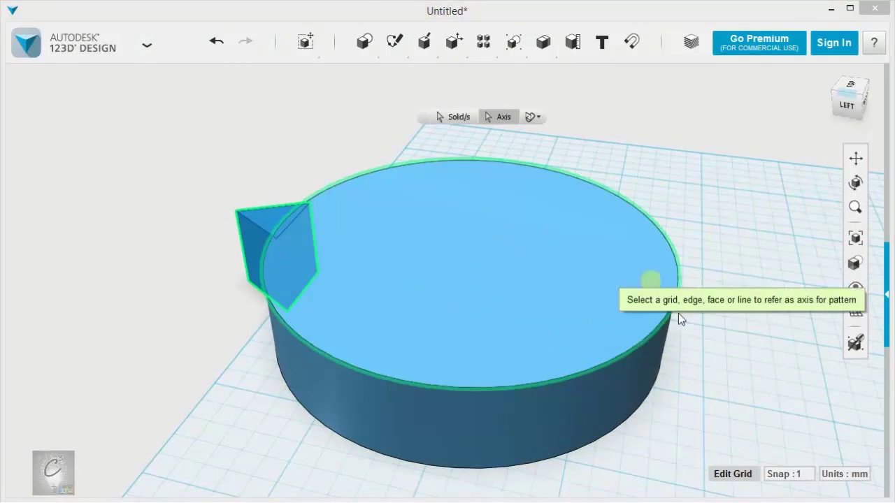
pyautogui.moveTo(715, 380); pyautogui.dragTo(723, 364, button='right')
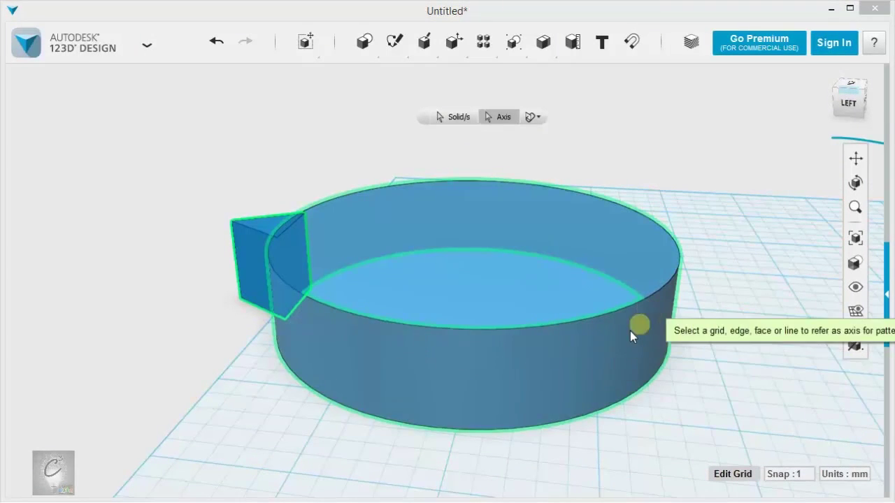
pyautogui.click(507, 347)
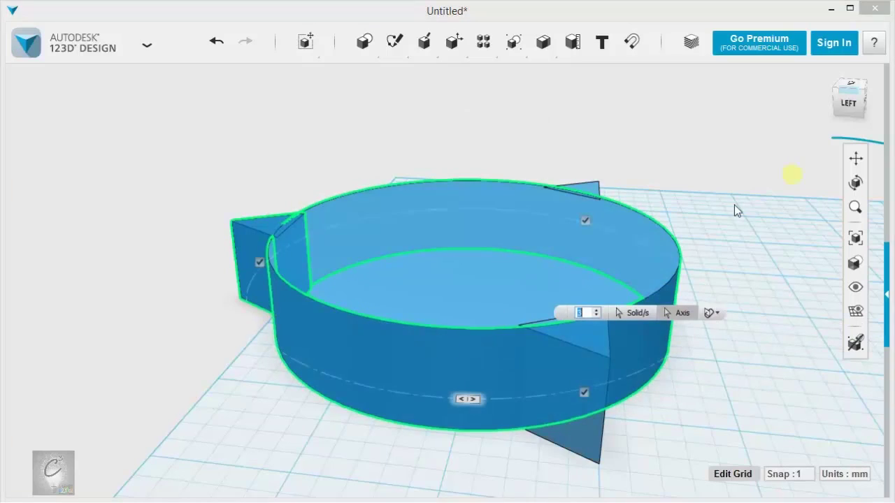
# Set the number of prisms in the circular pattern around the cylinder to 16
pyautogui.moveTo(795, 172); pyautogui.dragTo(760, 197, button='right')
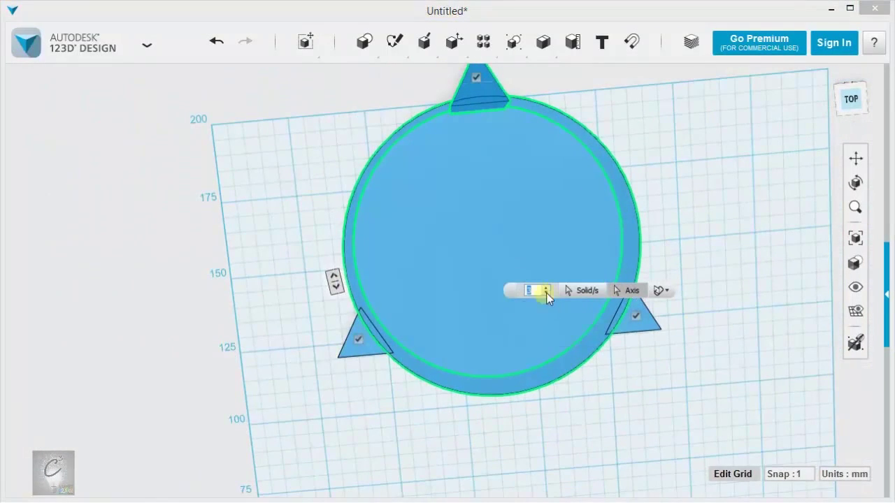
pyautogui.click(547, 288)
pyautogui.click(546, 288)
pyautogui.click(547, 288)
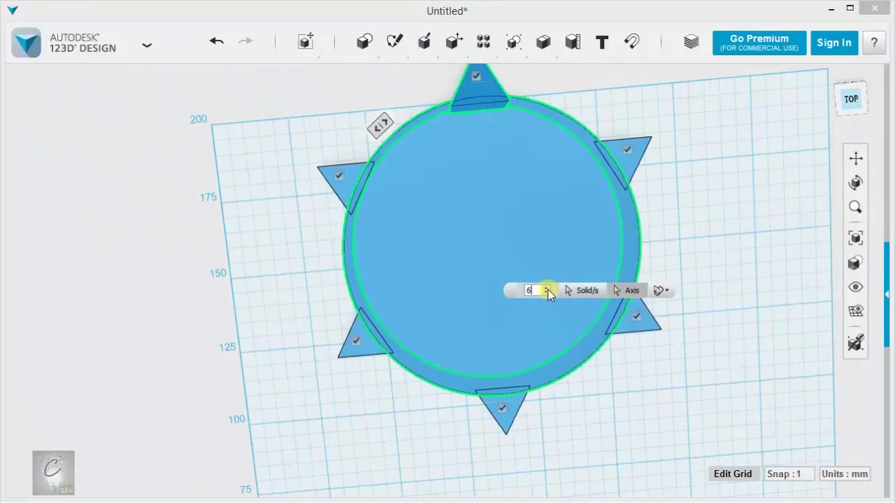
pyautogui.click(547, 288)
pyautogui.click(548, 289)
pyautogui.click(548, 289)
pyautogui.click(547, 290)
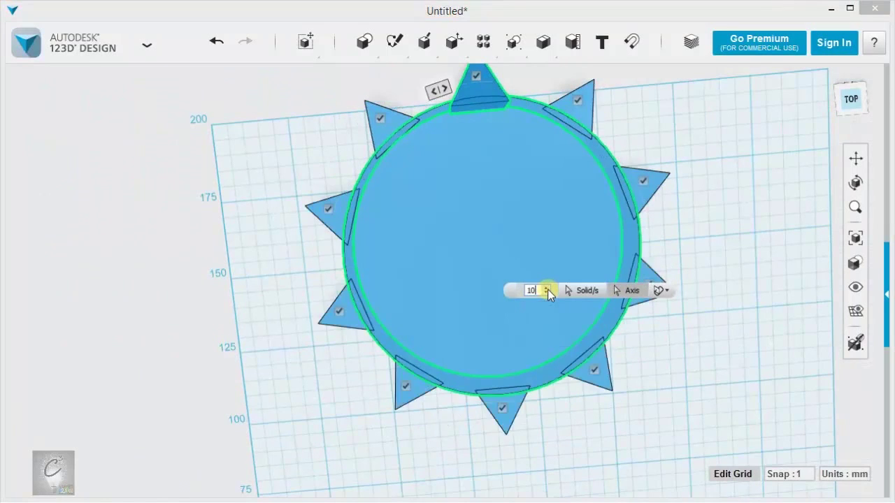
pyautogui.click(548, 289)
pyautogui.click(548, 290)
pyautogui.click(547, 290)
pyautogui.click(548, 289)
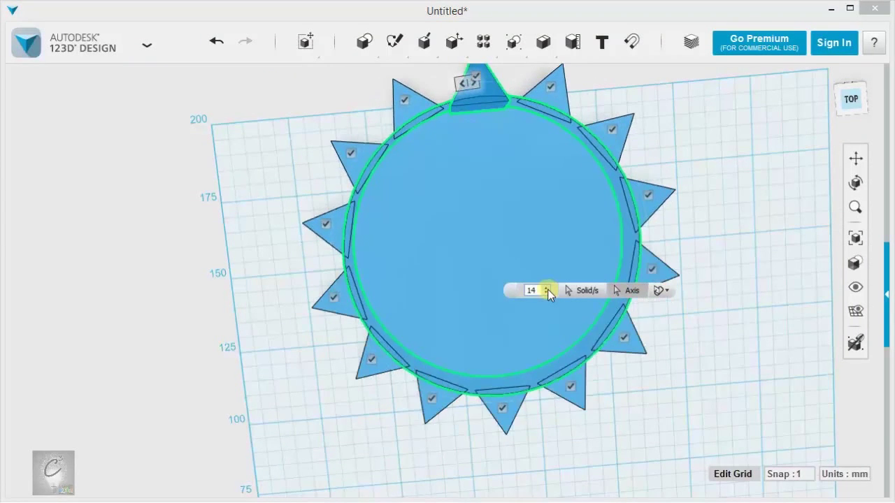
pyautogui.click(547, 290)
pyautogui.click(547, 289)
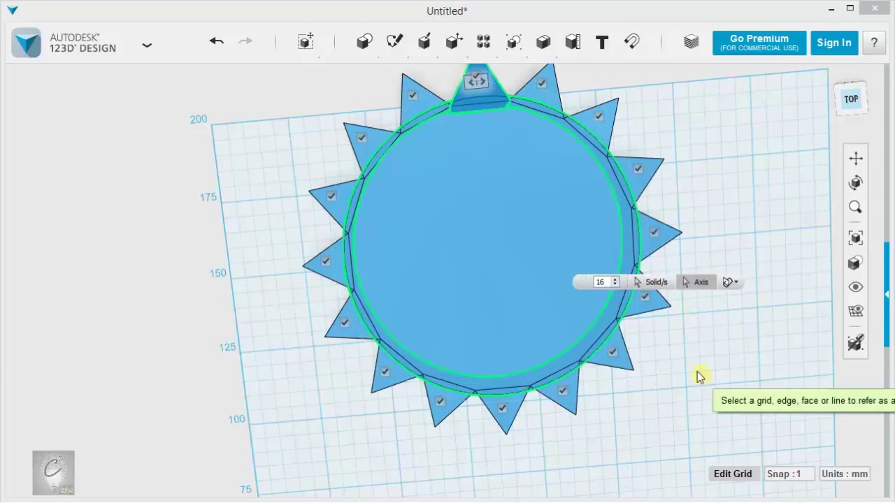
# Undo the circular pattern of prisms and delete the large cylinder
pyautogui.moveTo(697, 371); pyautogui.dragTo(595, 310, button='right')
pyautogui.scroll(-3, 703, 316)
pyautogui.hotkey('ctrl', 'z')
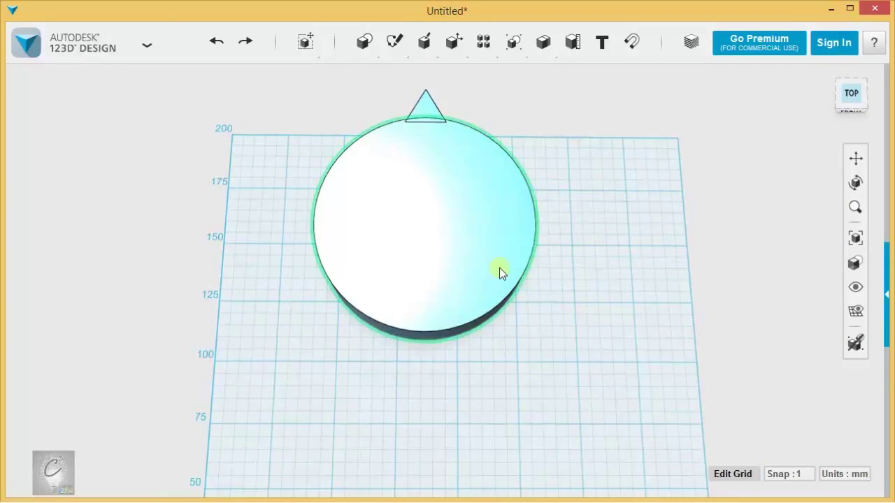
pyautogui.click(518, 281)
pyautogui.press('Delete')
# Insert a cone with radius 10 and height 20 on the grid beside the triangular prism
pyautogui.moveTo(528, 280)
pyautogui.mouseDown(button='right')
pyautogui.moveTo(529, 219)
pyautogui.moveTo(473, 278)
pyautogui.moveTo(498, 260)
pyautogui.mouseUp(button='right')
pyautogui.moveTo(393, 56)
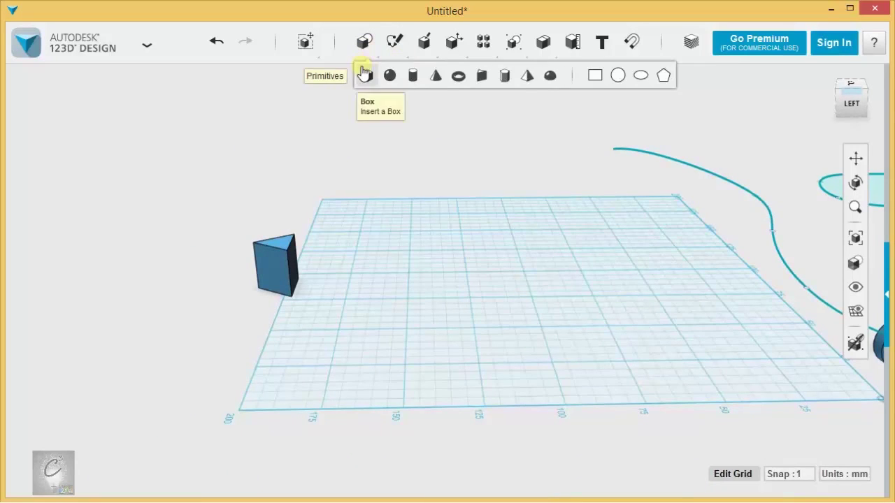
pyautogui.moveTo(428, 47)
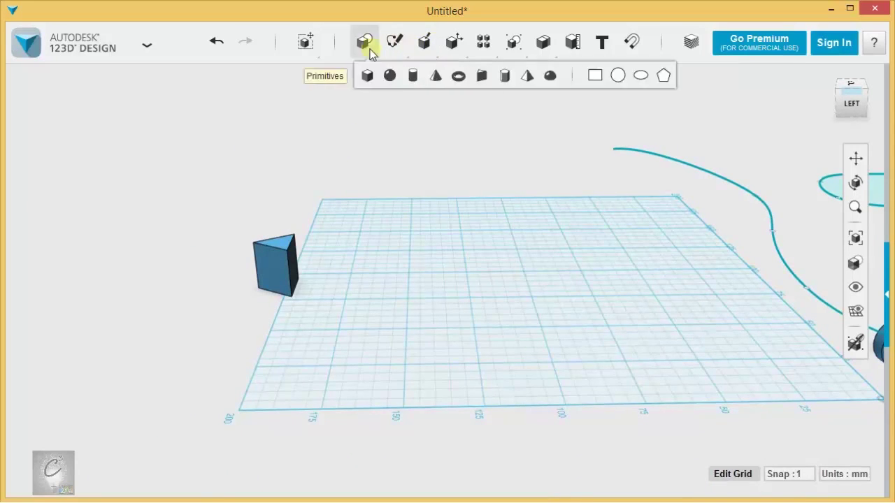
pyautogui.click(437, 82)
pyautogui.click(346, 282)
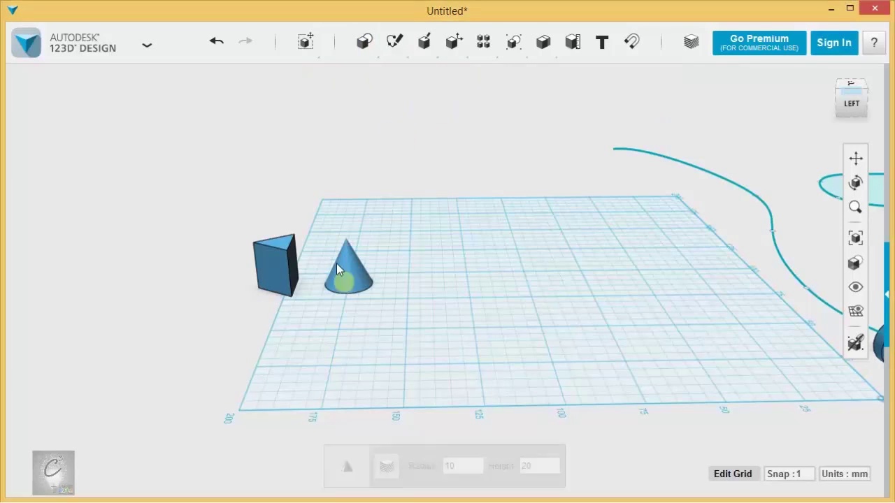
pyautogui.moveTo(327, 244); pyautogui.dragTo(398, 253, button='middle')
pyautogui.scroll(3, 398, 249)
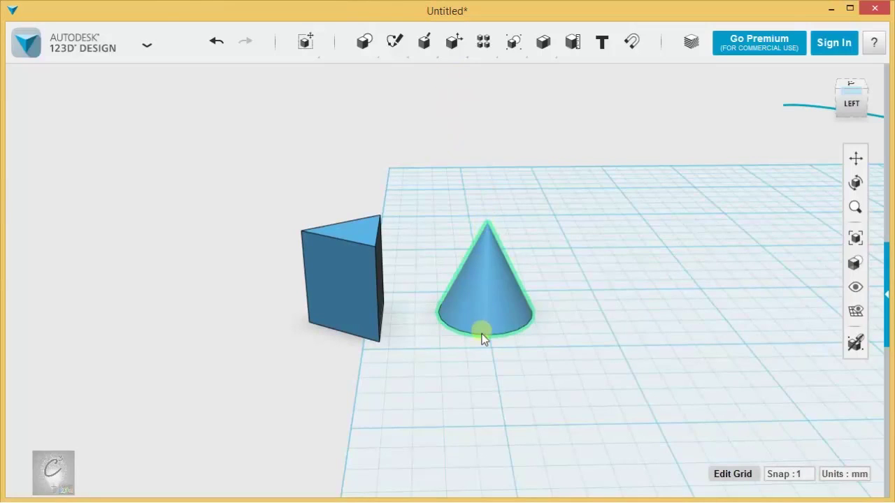
# Create a circular pattern of the triangular prism, using the cone's curved face as the axis
pyautogui.moveTo(484, 42)
pyautogui.click(509, 74)
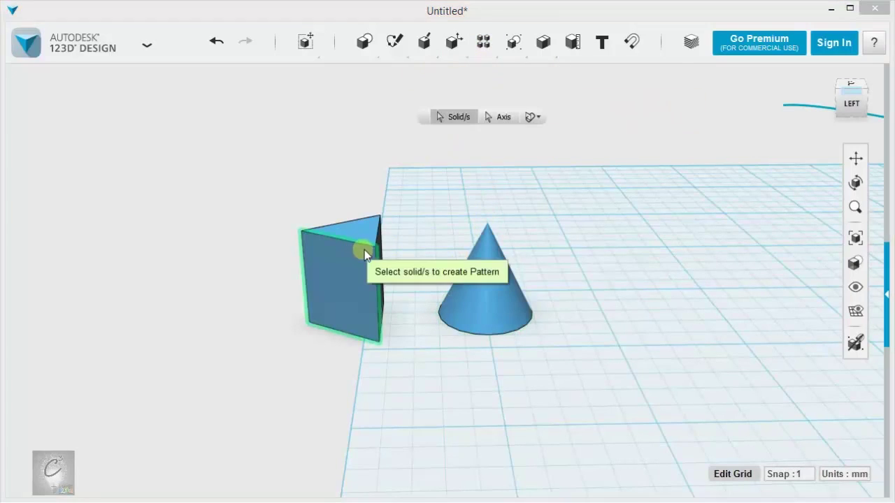
pyautogui.click(366, 254)
pyautogui.click(486, 119)
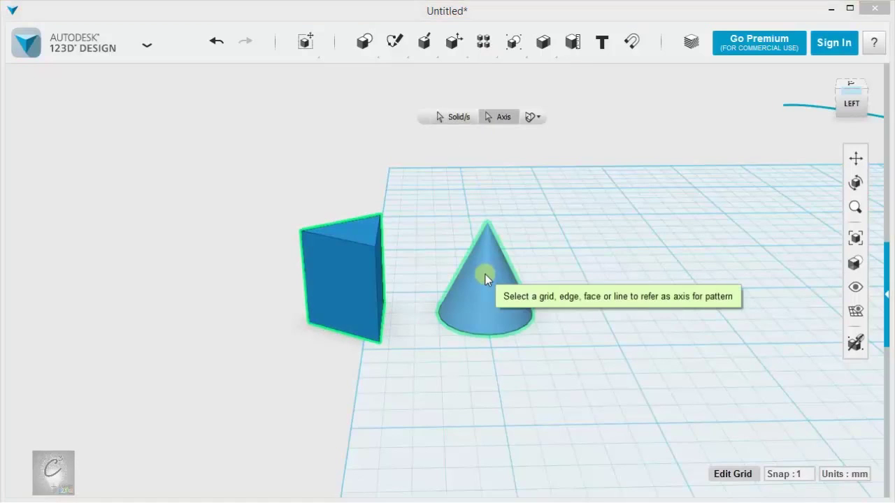
pyautogui.click(487, 280)
# Increase the prism pattern around the cone to 10 instances and finish the pattern
pyautogui.moveTo(533, 275); pyautogui.dragTo(239, 325, button='right')
pyautogui.moveTo(254, 288); pyautogui.dragTo(375, 144)
pyautogui.click(191, 194)
pyautogui.moveTo(191, 194); pyautogui.dragTo(229, 231, button='right')
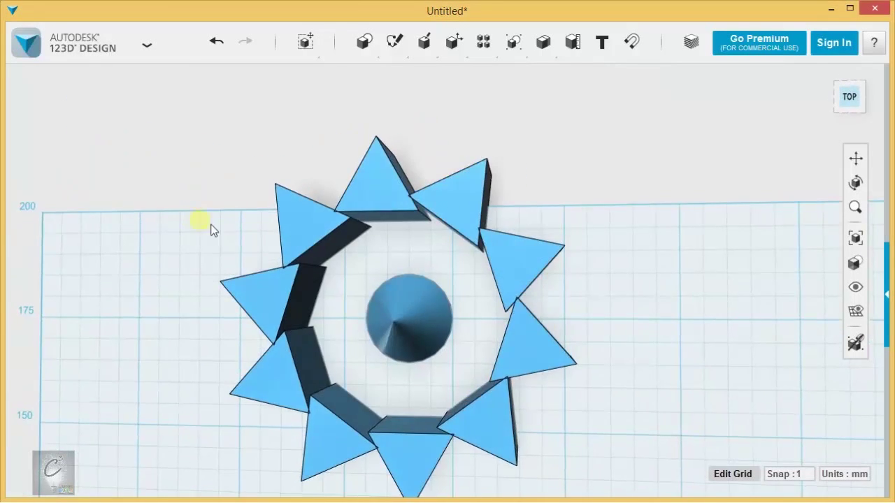
# Delete the ring of patterned prisms together with the cone
pyautogui.scroll(-2, 229, 232)
pyautogui.scroll(-3, 496, 315)
pyautogui.moveTo(249, 212); pyautogui.dragTo(553, 407)
pyautogui.press('Delete')
# Sketch an open four-segment polyline behind the spline, starting near the upright disc and running past the grid's far side
pyautogui.scroll(-3, 559, 405)
pyautogui.moveTo(585, 424); pyautogui.dragTo(568, 234, button='middle')
pyautogui.moveTo(594, 286)
pyautogui.mouseDown(button='right')
pyautogui.moveTo(606, 299)
pyautogui.moveTo(612, 287)
pyautogui.mouseUp(button='right')
pyautogui.moveTo(435, 321)
pyautogui.mouseDown(button='middle')
pyautogui.moveTo(398, 315)
pyautogui.moveTo(289, 253)
pyautogui.mouseUp(button='middle')
pyautogui.moveTo(335, 282); pyautogui.dragTo(441, 227, button='middle')
pyautogui.scroll(2, 441, 225)
pyautogui.moveTo(487, 301)
pyautogui.mouseDown(button='right')
pyautogui.moveTo(463, 270)
pyautogui.moveTo(470, 263)
pyautogui.mouseUp(button='right')
pyautogui.moveTo(417, 218); pyautogui.dragTo(369, 310, button='middle')
pyautogui.scroll(3, 382, 343)
pyautogui.scroll(1, 370, 351)
pyautogui.scroll(-1, 382, 343)
pyautogui.moveTo(382, 343); pyautogui.dragTo(419, 293, button='middle')
pyautogui.scroll(-1, 421, 292)
pyautogui.scroll(-1, 420, 292)
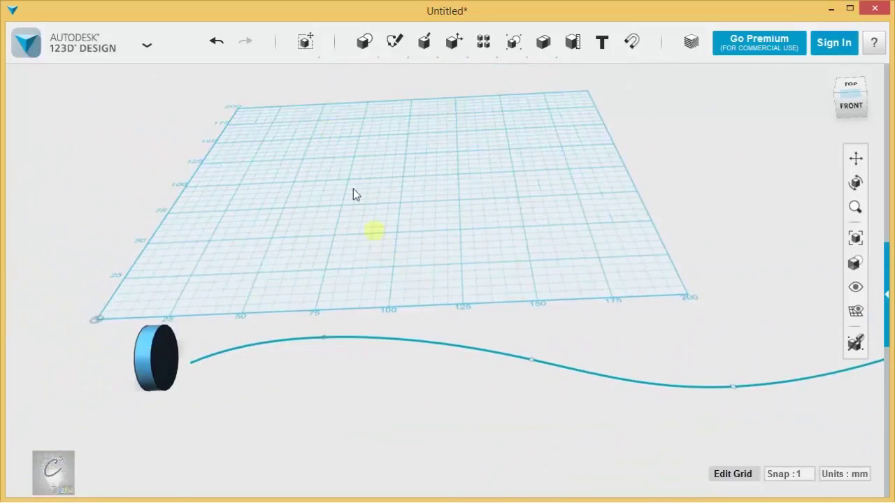
pyautogui.click(520, 89)
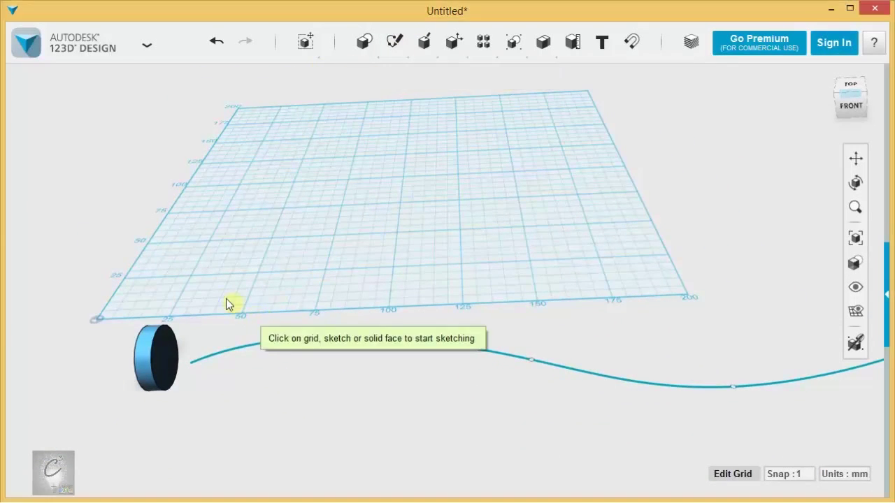
pyautogui.click(221, 297)
pyautogui.click(351, 276)
pyautogui.click(759, 282)
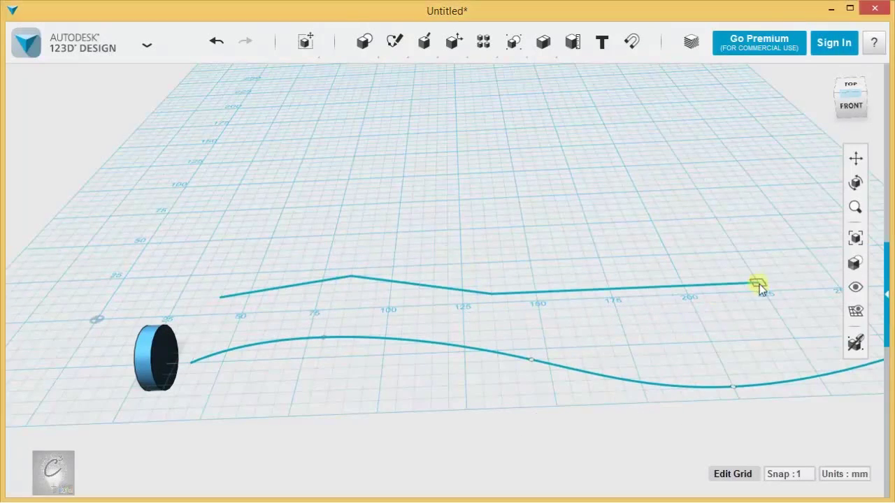
pyautogui.click(817, 236)
pyautogui.press('Escape')
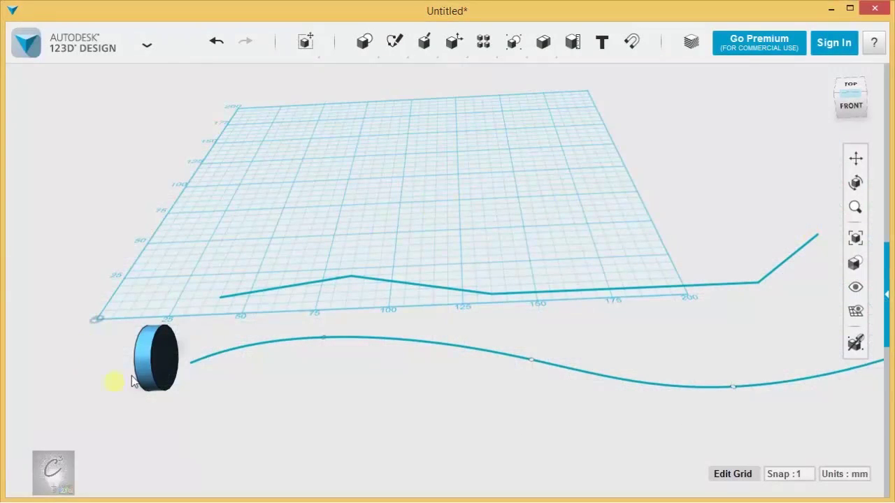
# Move the disc beside the polyline's start and create a path pattern of it along the polyline
pyautogui.moveTo(158, 366); pyautogui.dragTo(180, 329)
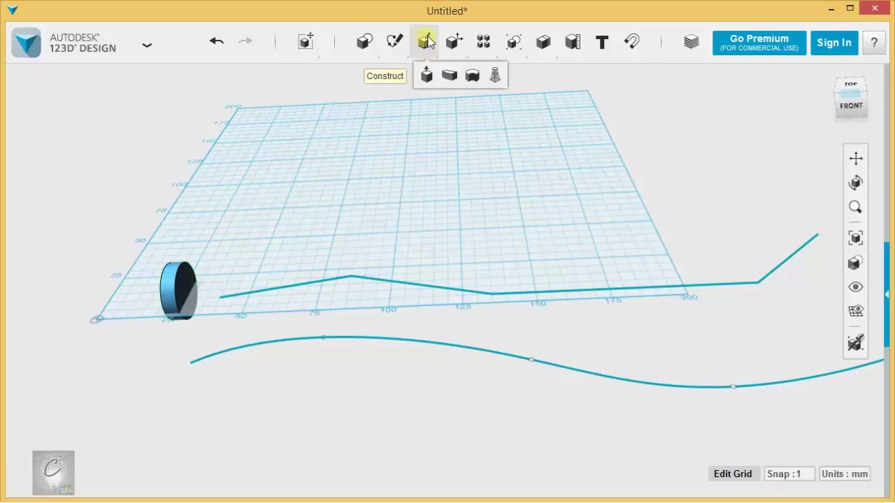
pyautogui.moveTo(484, 42)
pyautogui.click(531, 75)
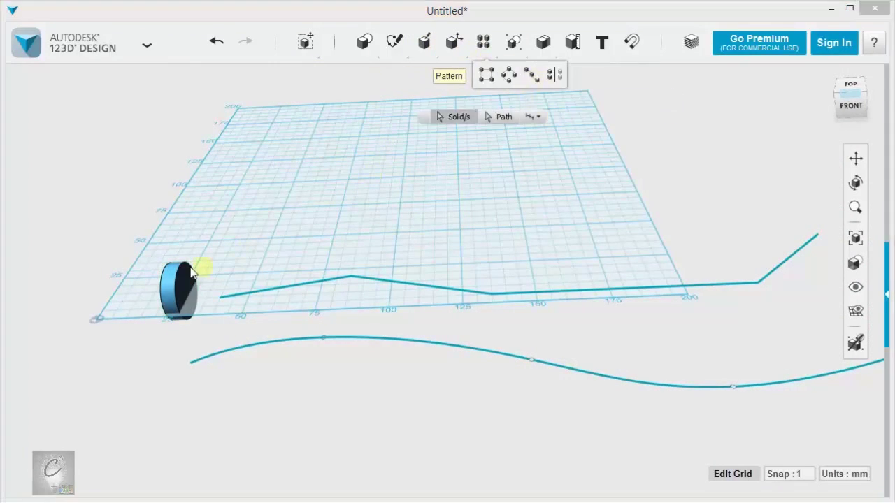
pyautogui.click(178, 292)
pyautogui.click(496, 117)
pyautogui.click(264, 290)
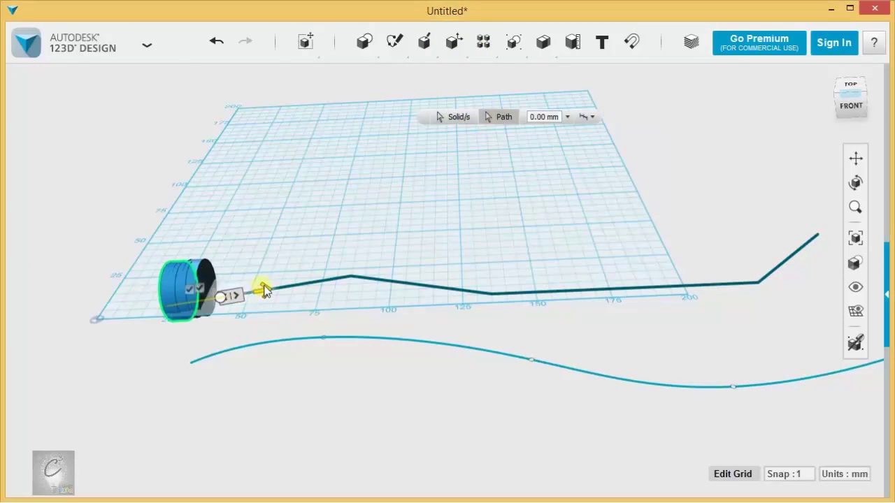
# Stretch the disc pattern about 236 mm to the polyline's far end and increase it to 15 instances
pyautogui.moveTo(267, 286); pyautogui.dragTo(825, 224)
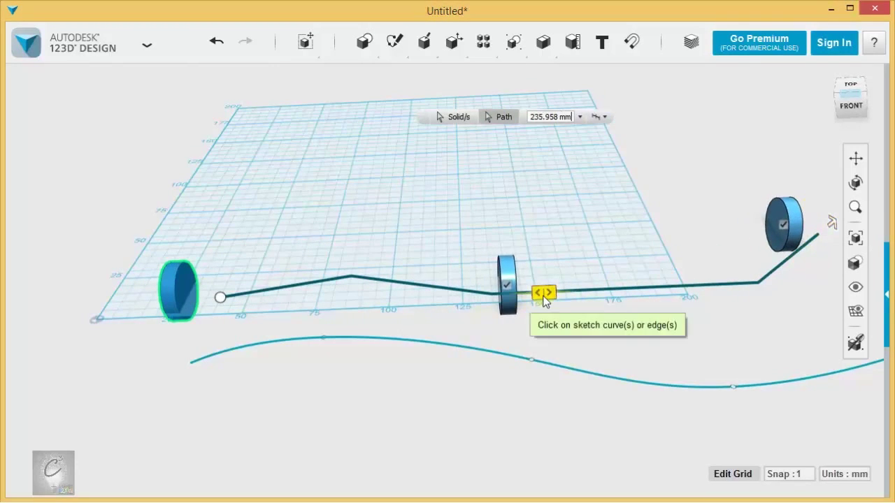
pyautogui.moveTo(545, 299); pyautogui.dragTo(159, 295)
pyautogui.moveTo(366, 223); pyautogui.dragTo(441, 351, button='right')
pyautogui.scroll(2, 442, 351)
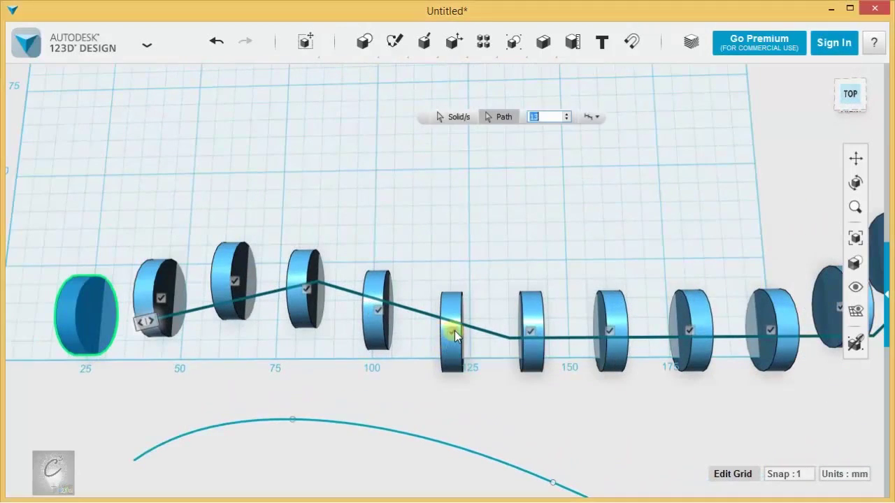
pyautogui.click(452, 332)
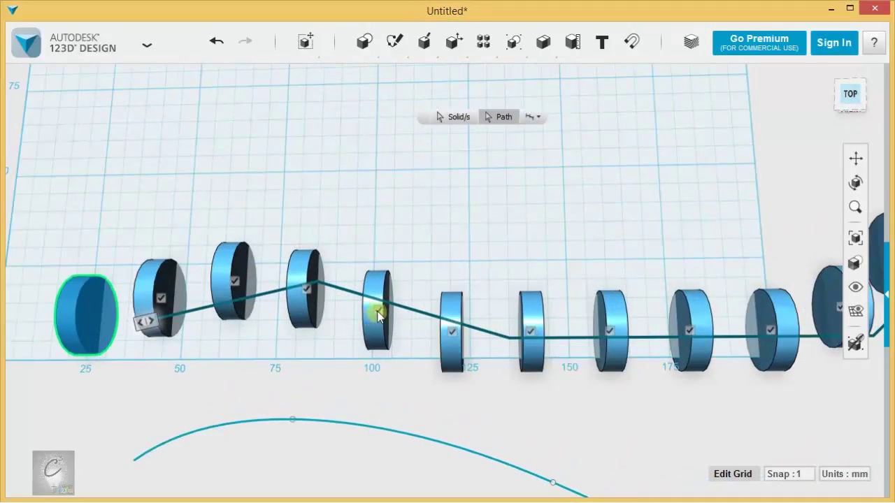
pyautogui.click(378, 310)
pyautogui.click(377, 310)
# Set the polyline pattern's orientation to Path Direction, inspect the turned discs and undo the pattern
pyautogui.click(539, 119)
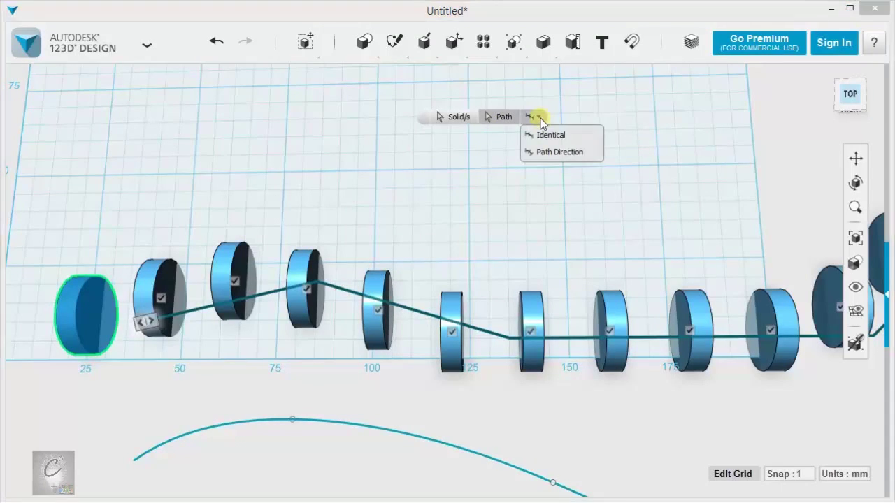
pyautogui.click(553, 152)
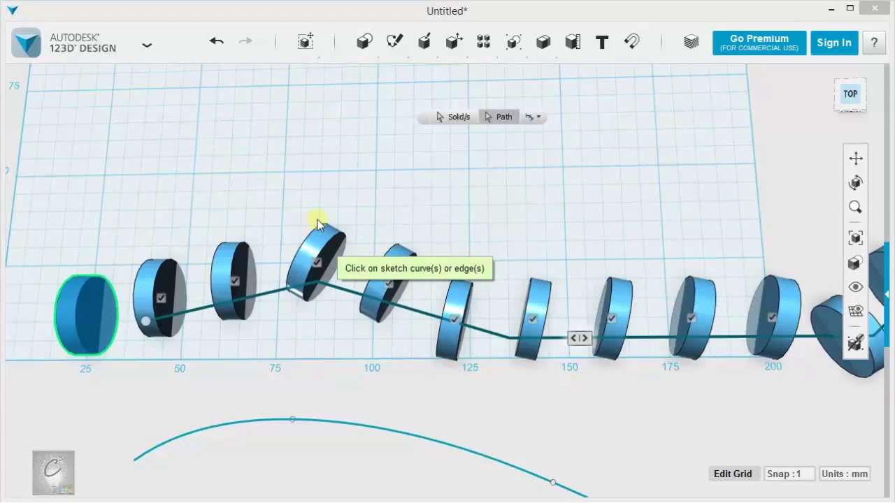
pyautogui.moveTo(339, 172); pyautogui.dragTo(390, 244, button='right')
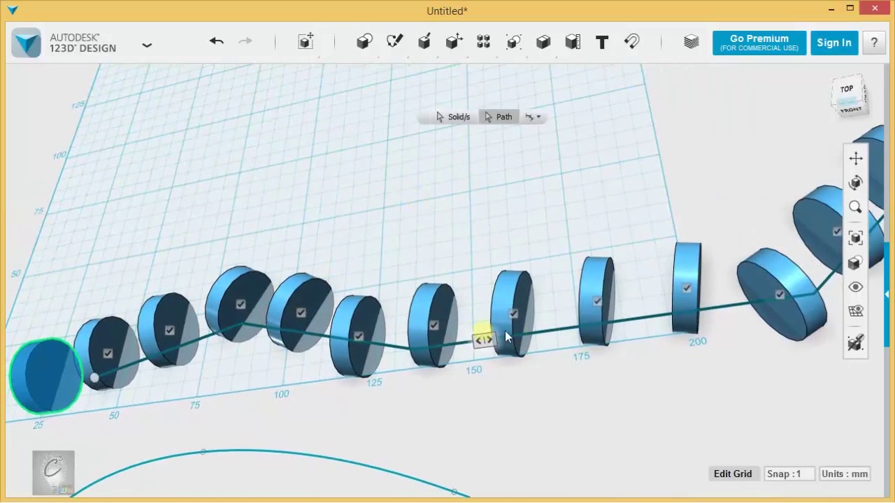
pyautogui.moveTo(573, 322); pyautogui.dragTo(463, 316, button='right')
pyautogui.moveTo(219, 228); pyautogui.dragTo(379, 225, button='right')
pyautogui.moveTo(326, 231); pyautogui.dragTo(442, 214, button='middle')
pyautogui.hotkey('ctrl', 'z')
# Move the disc in front of the spline's start and delete the polyline
pyautogui.scroll(-3, 314, 202)
pyautogui.moveTo(308, 202); pyautogui.dragTo(420, 186, button='middle')
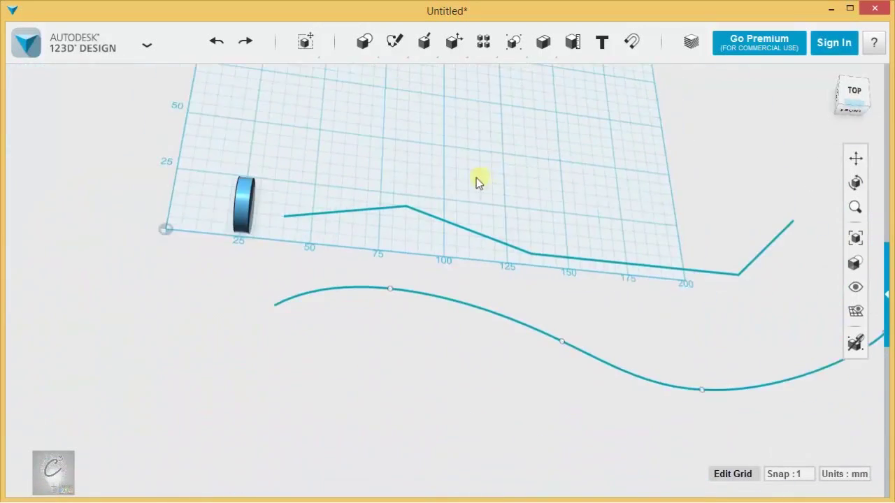
pyautogui.moveTo(242, 223); pyautogui.dragTo(243, 341)
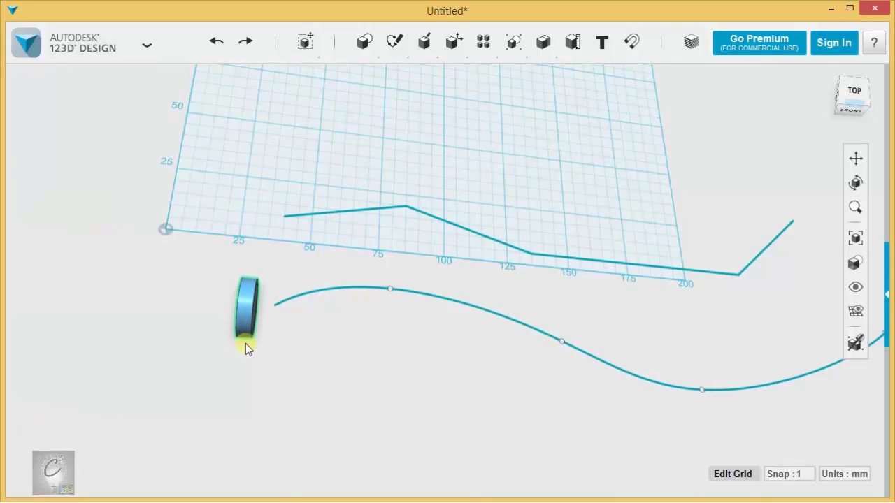
pyautogui.moveTo(263, 181); pyautogui.dragTo(804, 281)
pyautogui.press('Delete')
# Create a path pattern of the disc along the whole spline with 12 instances
pyautogui.moveTo(483, 42)
pyautogui.click(530, 75)
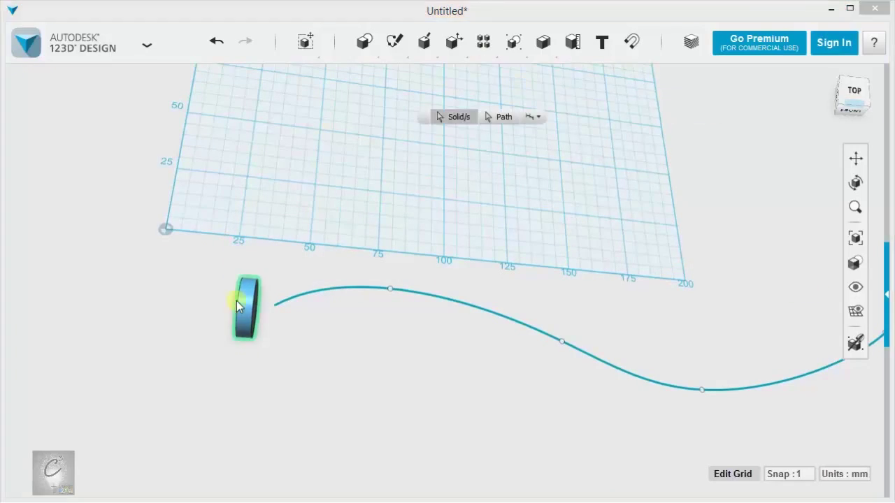
pyautogui.click(253, 309)
pyautogui.click(498, 117)
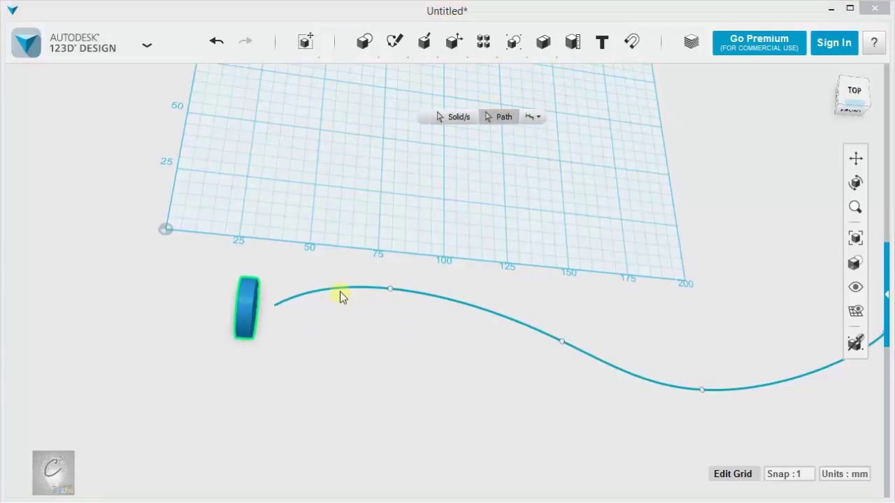
pyautogui.click(339, 293)
pyautogui.moveTo(507, 320); pyautogui.dragTo(755, 483)
pyautogui.moveTo(657, 394); pyautogui.dragTo(168, 319)
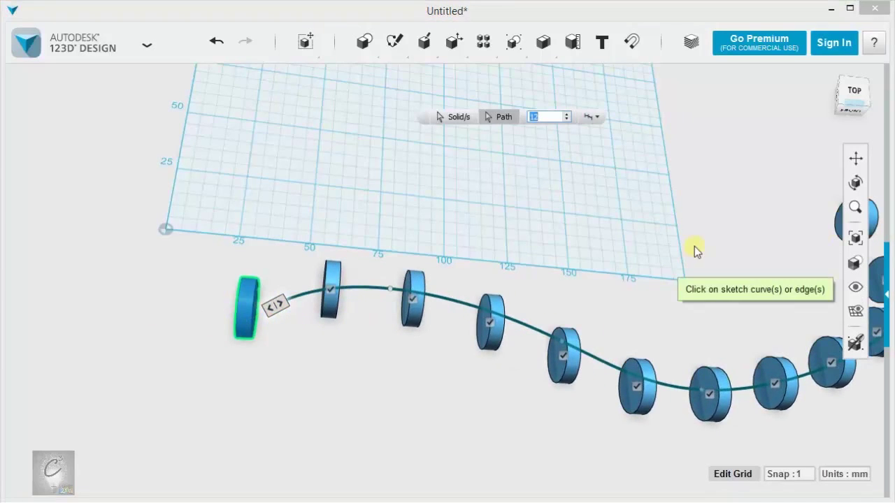
# Increase the disc pattern along the spline to 17 instances
pyautogui.click(558, 117)
pyautogui.click(566, 113)
pyautogui.click(567, 113)
pyautogui.click(567, 114)
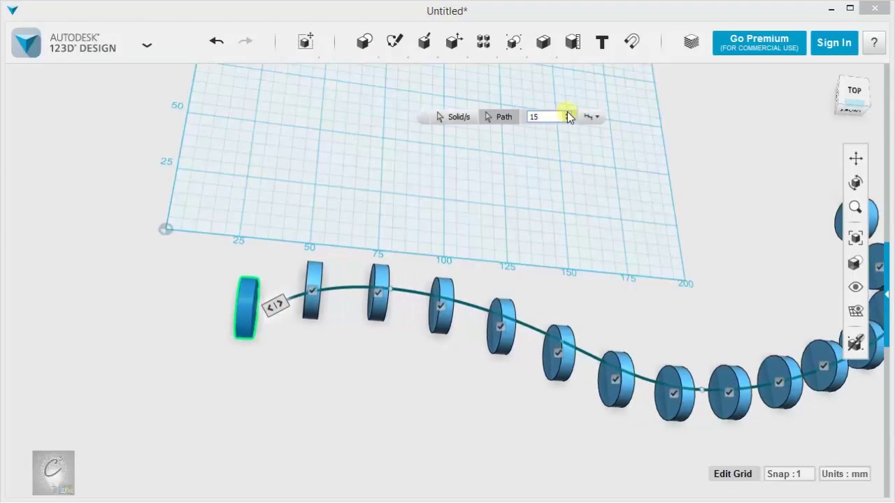
pyautogui.click(567, 113)
pyautogui.click(567, 114)
# Set the spline pattern's orientation to Path Direction, finish it and undo the pattern
pyautogui.click(595, 117)
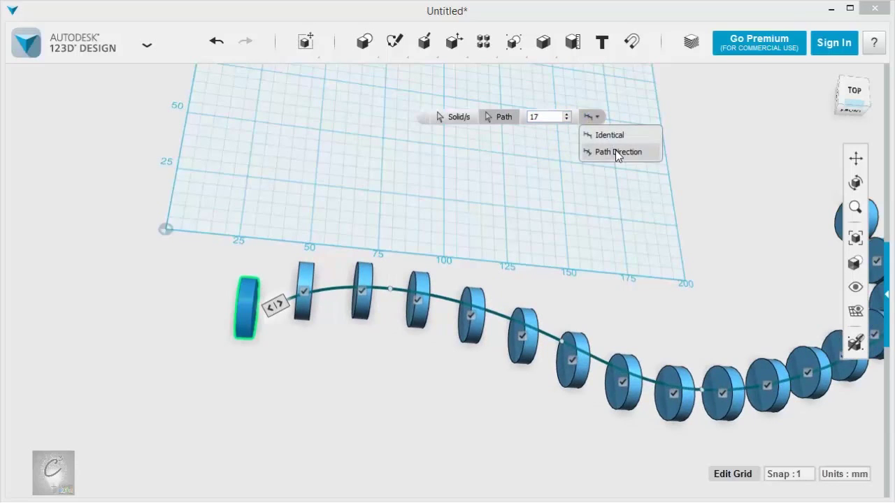
pyautogui.click(615, 152)
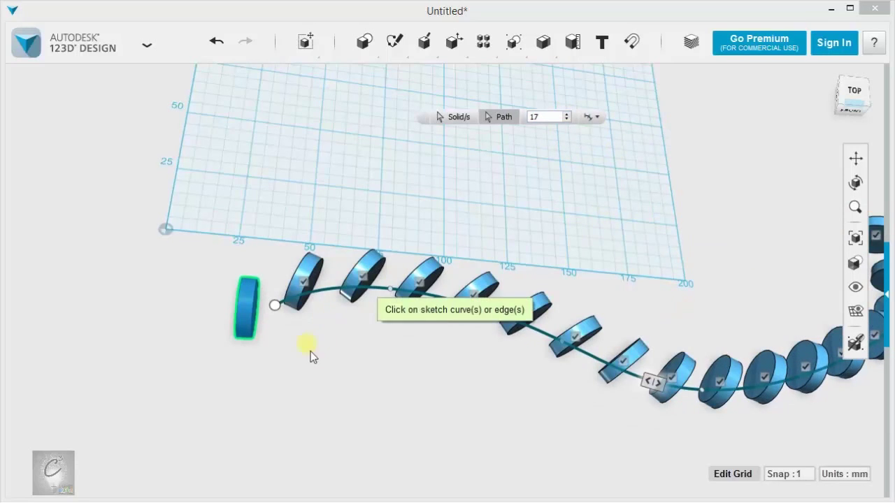
pyautogui.moveTo(443, 391); pyautogui.dragTo(344, 406, button='middle')
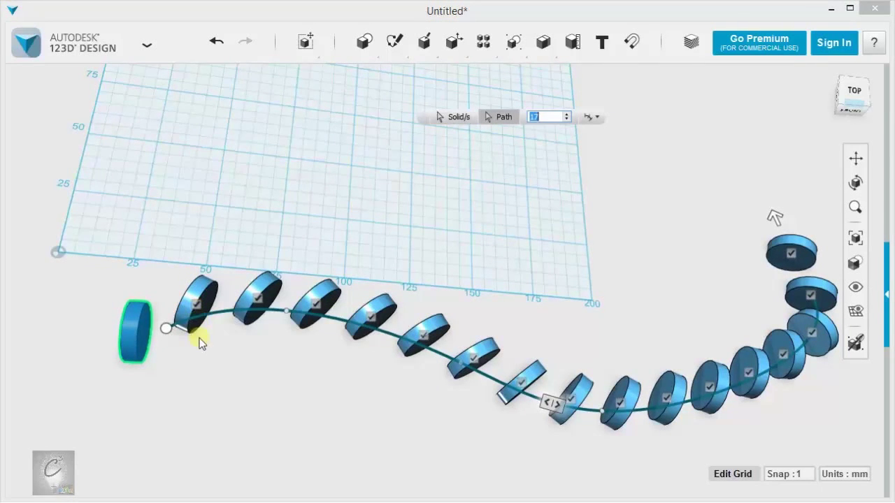
pyautogui.click(283, 232)
pyautogui.hotkey('ctrl', 'z')
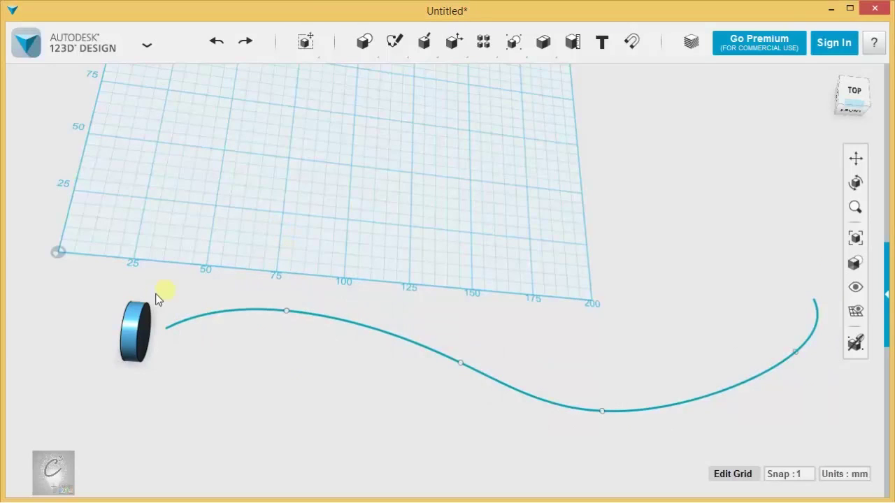
# Rotate the disc about its vertical axis to face along the spline and shift it closer to the spline's start
pyautogui.moveTo(174, 283); pyautogui.dragTo(230, 257, button='middle')
pyautogui.scroll(3, 239, 329)
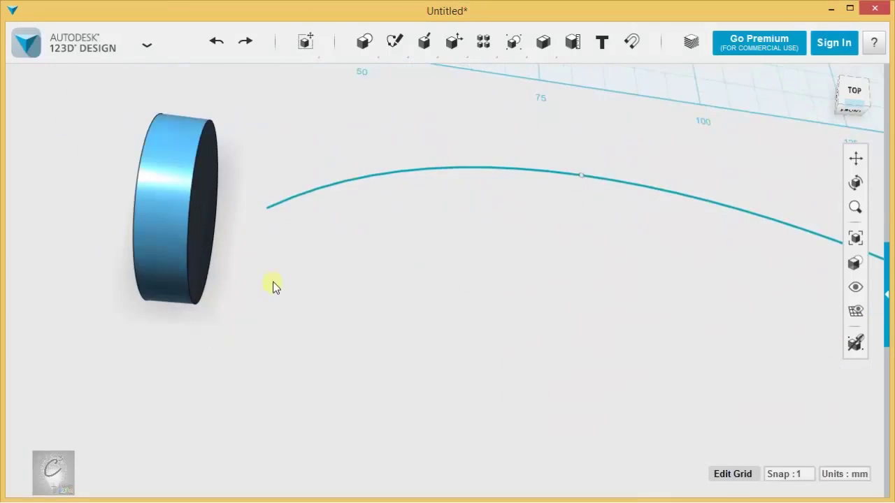
pyautogui.moveTo(284, 277); pyautogui.dragTo(363, 295, button='middle')
pyautogui.moveTo(382, 291); pyautogui.dragTo(373, 260, button='right')
pyautogui.moveTo(373, 260); pyautogui.dragTo(383, 365, button='middle')
pyautogui.click(232, 311)
pyautogui.click(345, 466)
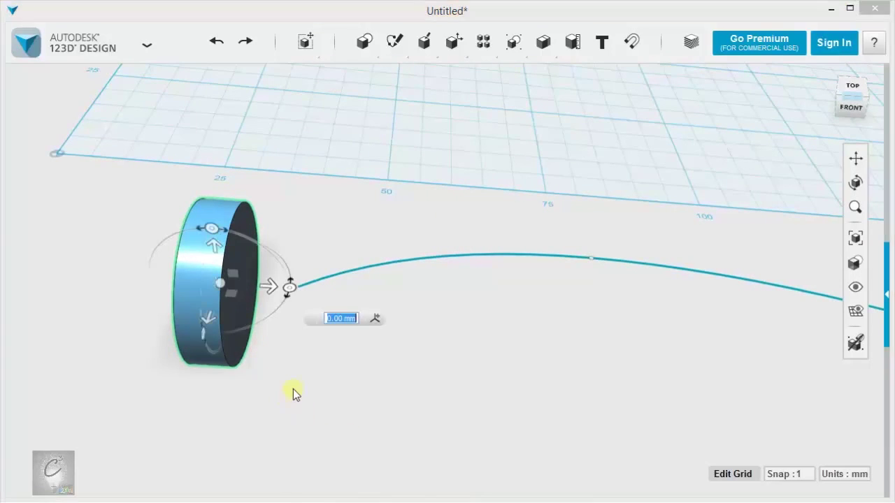
pyautogui.moveTo(296, 390); pyautogui.dragTo(294, 424, button='right')
pyautogui.moveTo(297, 426); pyautogui.dragTo(328, 266, button='middle')
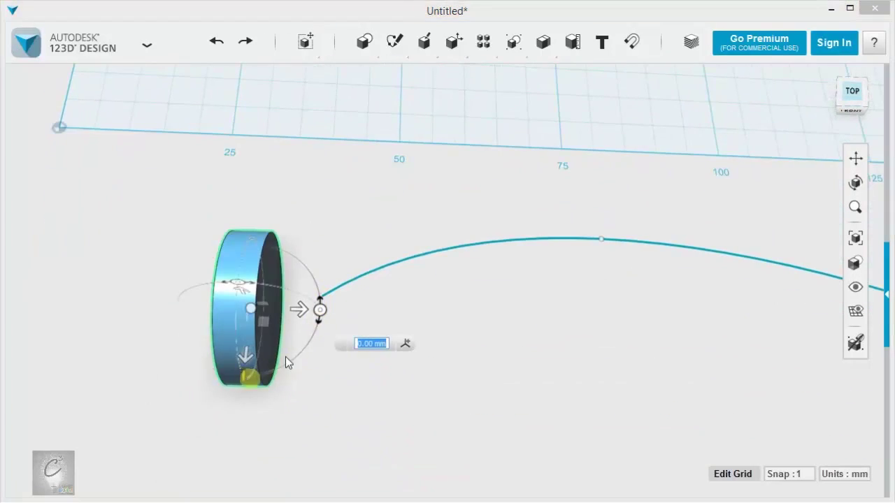
pyautogui.moveTo(320, 312); pyautogui.dragTo(334, 261)
pyautogui.moveTo(271, 316); pyautogui.dragTo(307, 316)
pyautogui.click(390, 204)
# Create a path pattern of the rotated disc, using the spline as the path
pyautogui.scroll(-3, 569, 187)
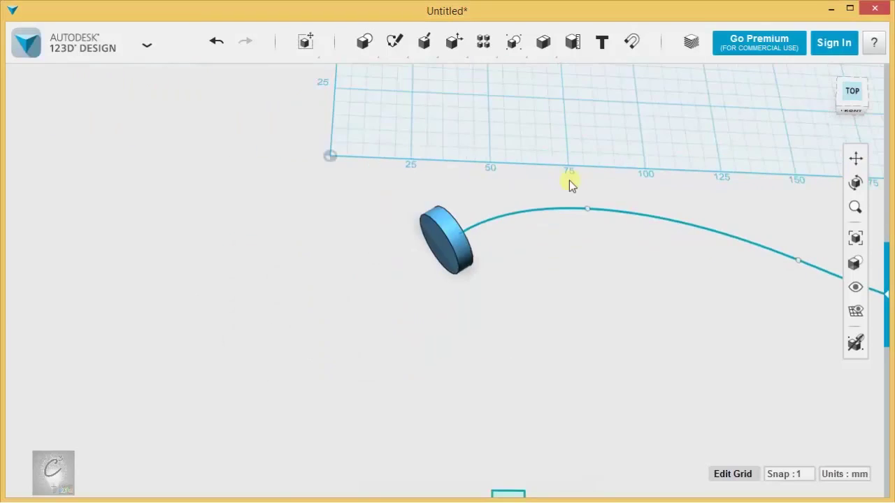
pyautogui.moveTo(666, 158); pyautogui.dragTo(395, 294, button='middle')
pyautogui.moveTo(376, 248); pyautogui.dragTo(406, 150, button='middle')
pyautogui.moveTo(483, 43)
pyautogui.click(536, 76)
pyautogui.click(138, 309)
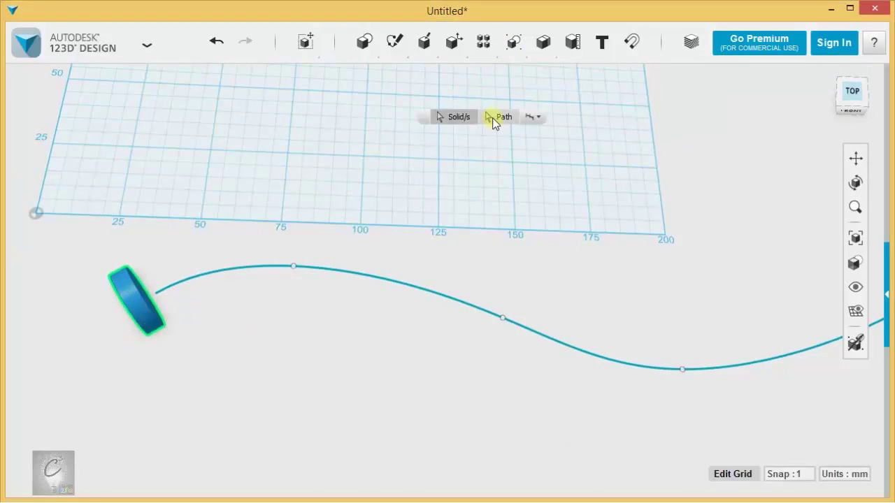
pyautogui.click(493, 118)
pyautogui.click(178, 283)
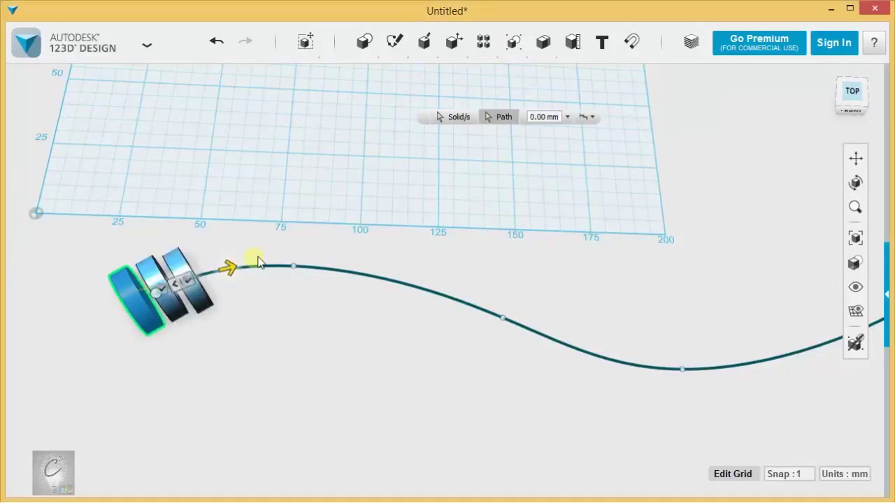
# Stretch the disc pattern about 91 mm along the spline, using Path Direction orientation and 12 instances
pyautogui.moveTo(258, 262); pyautogui.dragTo(465, 303)
pyautogui.click(593, 117)
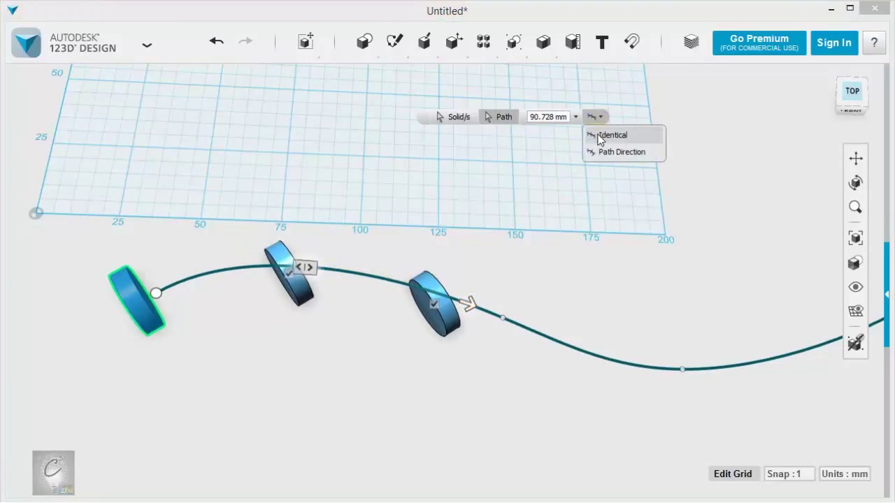
pyautogui.click(607, 152)
pyautogui.moveTo(309, 273); pyautogui.dragTo(84, 278)
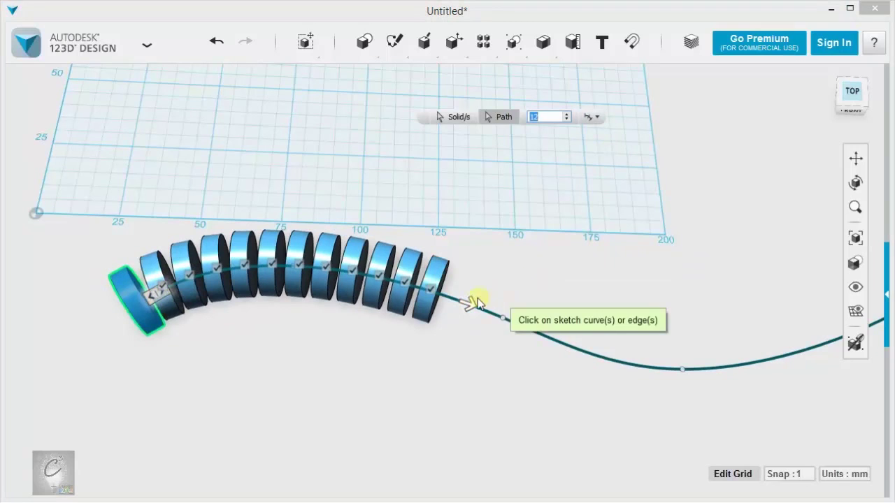
# Extend the disc pattern to about 212 mm along the spline and increase its number of instances
pyautogui.moveTo(473, 304); pyautogui.dragTo(836, 335)
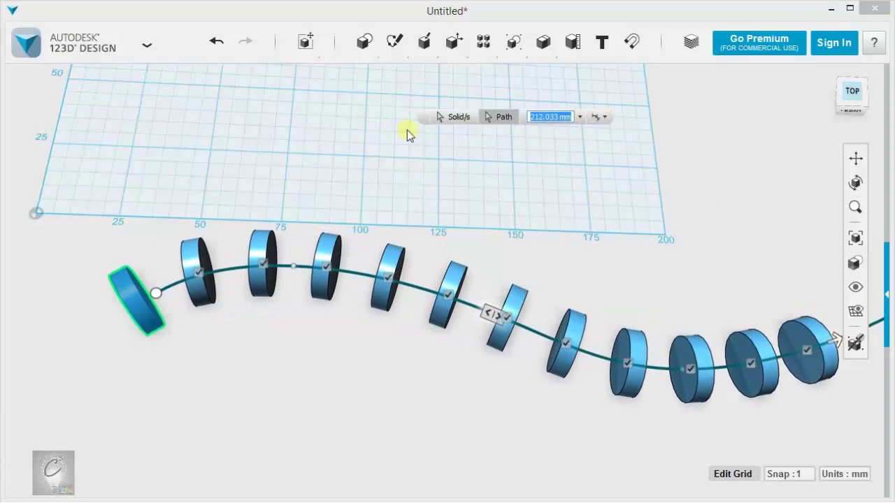
pyautogui.moveTo(494, 314); pyautogui.dragTo(185, 260)
pyautogui.moveTo(660, 260); pyautogui.dragTo(552, 254, button='middle')
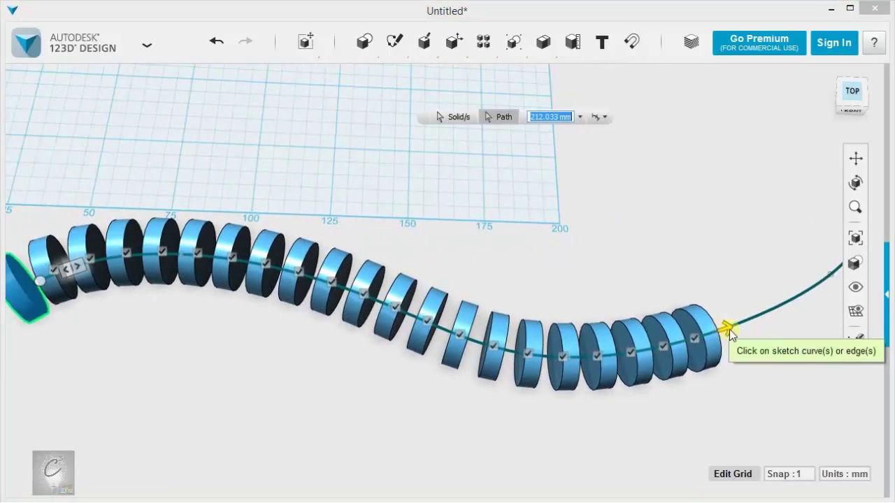
# Extend the disc pattern to the spline's far end and finish the pattern
pyautogui.moveTo(732, 329); pyautogui.dragTo(820, 282)
pyautogui.moveTo(373, 270); pyautogui.dragTo(613, 218, button='middle')
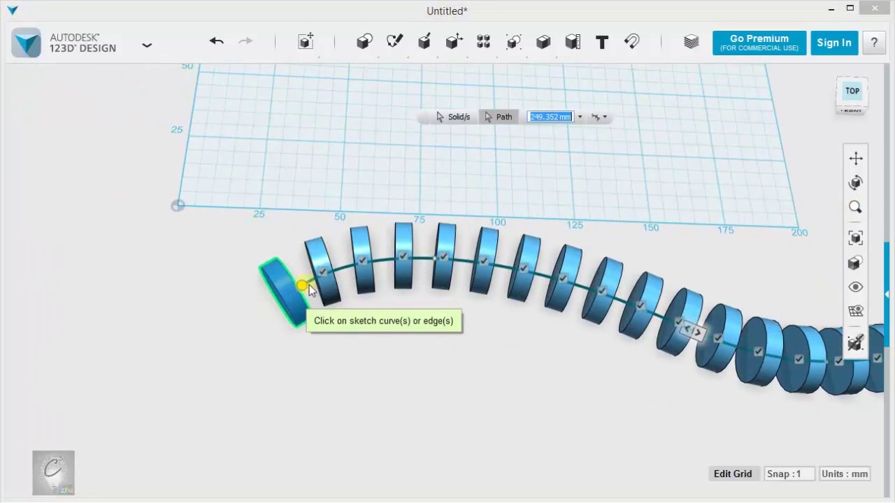
pyautogui.moveTo(652, 421); pyautogui.dragTo(502, 426, button='middle')
pyautogui.scroll(-4, 502, 426)
pyautogui.moveTo(666, 446); pyautogui.dragTo(567, 441, button='middle')
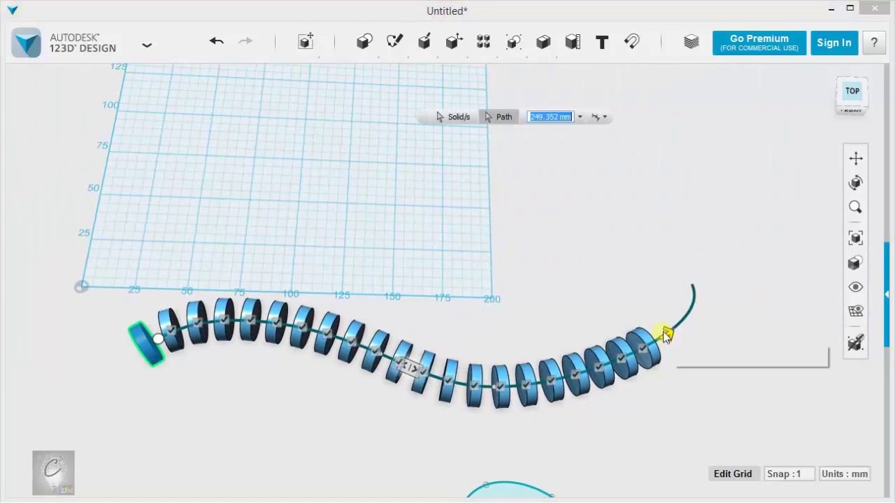
pyautogui.moveTo(668, 332); pyautogui.dragTo(694, 265)
pyautogui.click(360, 249)
pyautogui.moveTo(345, 367); pyautogui.dragTo(347, 333, button='right')
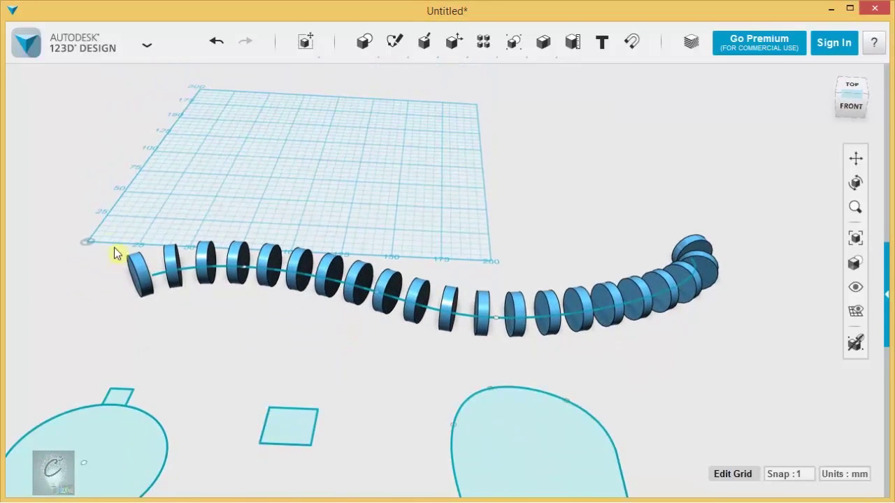
# Delete all the patterned discs together with the spline
pyautogui.moveTo(96, 198); pyautogui.dragTo(768, 360)
pyautogui.press('Delete')
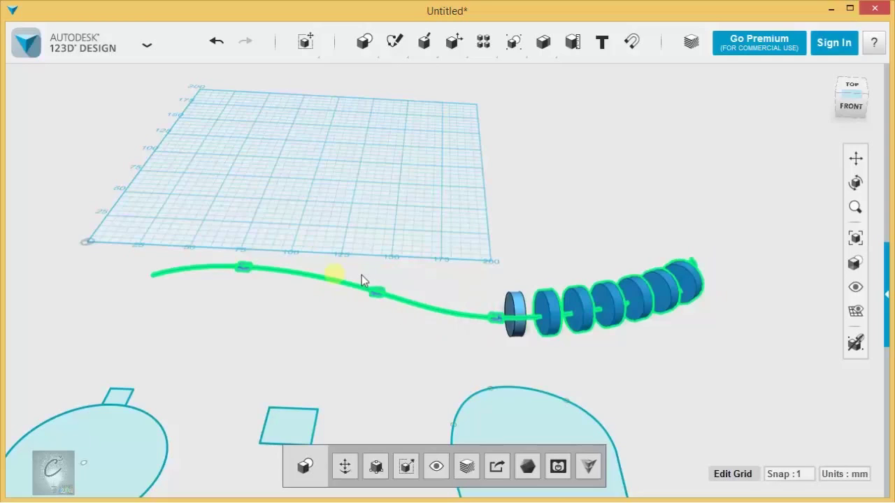
pyautogui.moveTo(483, 43)
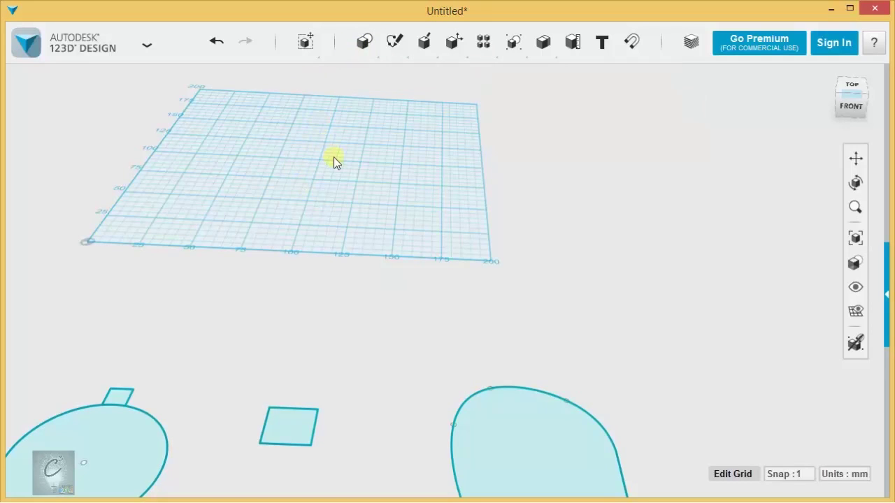
pyautogui.moveTo(328, 204)
pyautogui.mouseDown(button='middle')
pyautogui.moveTo(402, 264)
pyautogui.moveTo(421, 262)
pyautogui.moveTo(418, 240)
pyautogui.mouseUp(button='middle')
pyautogui.scroll(2, 401, 266)
pyautogui.scroll(-3, 405, 266)
pyautogui.moveTo(426, 338); pyautogui.dragTo(417, 245, button='middle')
pyautogui.scroll(3, 416, 314)
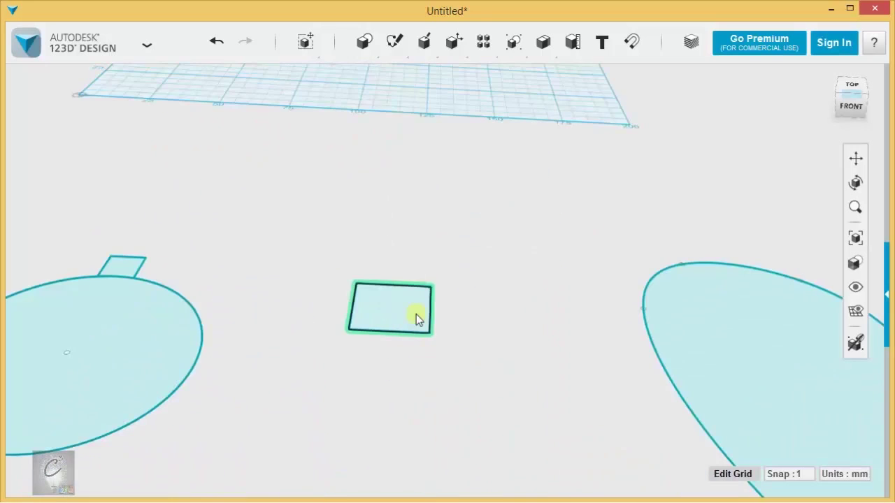
pyautogui.click(390, 309)
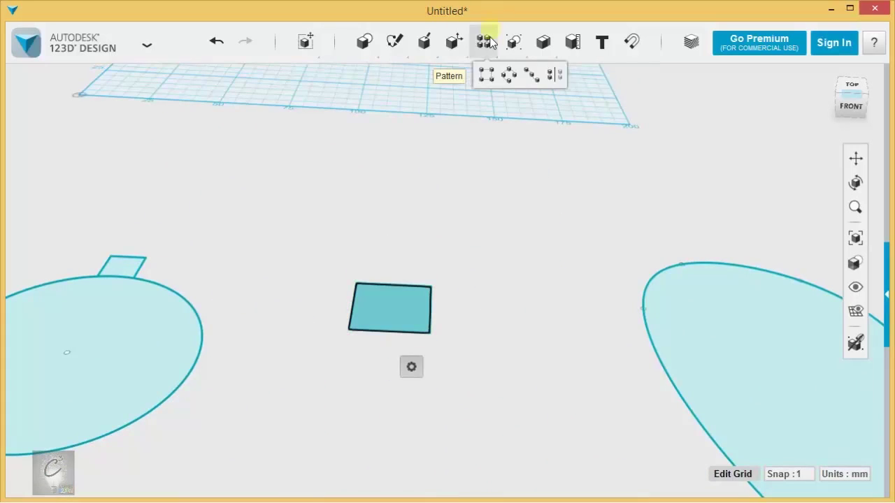
pyautogui.click(477, 78)
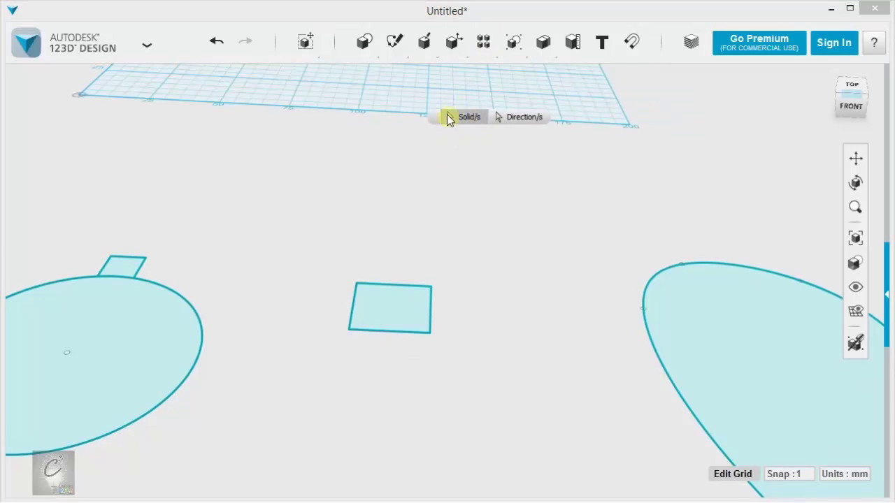
pyautogui.click(448, 119)
pyautogui.click(447, 299)
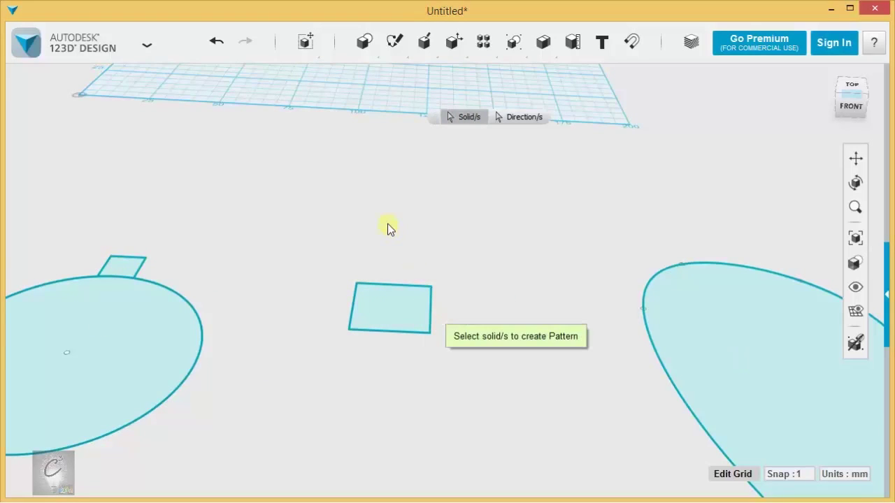
pyautogui.press('Escape')
# Move the small rectangle sketch away from the other sketches, near the grid's front edge
pyautogui.scroll(-4, 475, 210)
pyautogui.moveTo(471, 194); pyautogui.dragTo(460, 185, button='middle')
pyautogui.moveTo(459, 185); pyautogui.dragTo(464, 200, button='right')
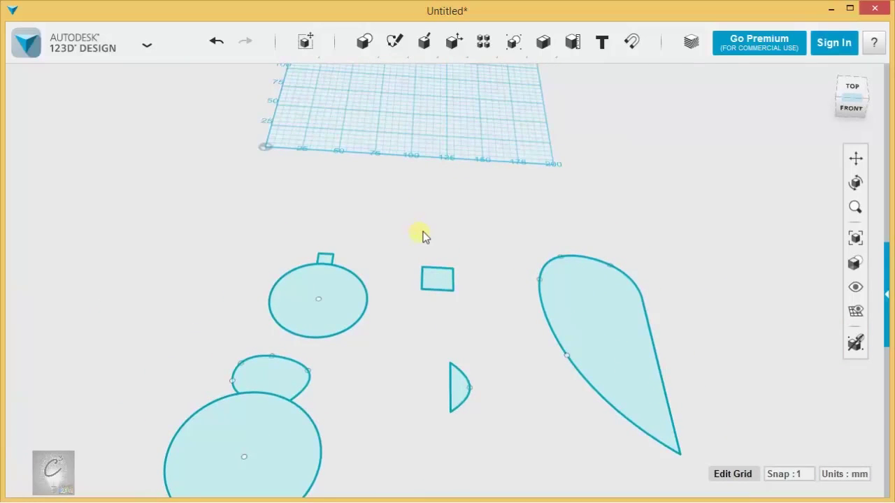
pyautogui.moveTo(379, 232); pyautogui.dragTo(451, 209, button='middle')
pyautogui.scroll(5, 455, 218)
pyautogui.scroll(-1, 454, 218)
pyautogui.scroll(2, 449, 227)
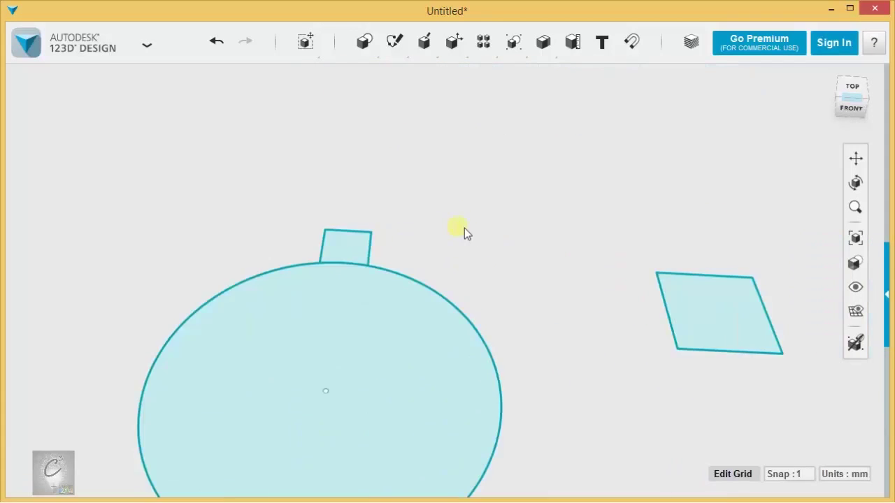
pyautogui.scroll(-1, 469, 231)
pyautogui.moveTo(477, 235); pyautogui.dragTo(342, 231, button='middle')
pyautogui.click(318, 263)
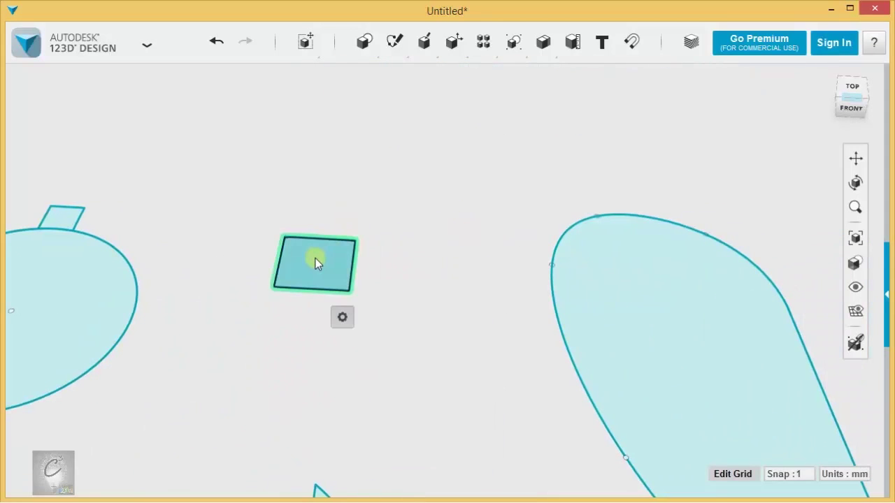
pyautogui.click(342, 317)
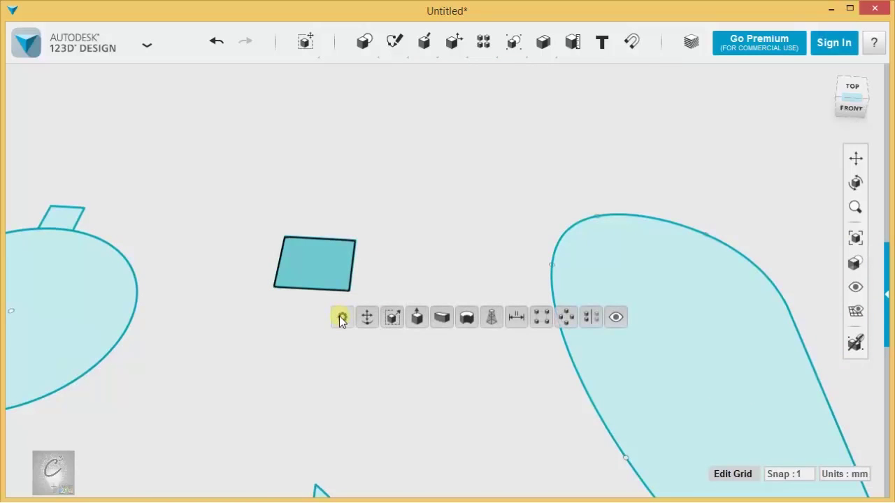
pyautogui.click(367, 317)
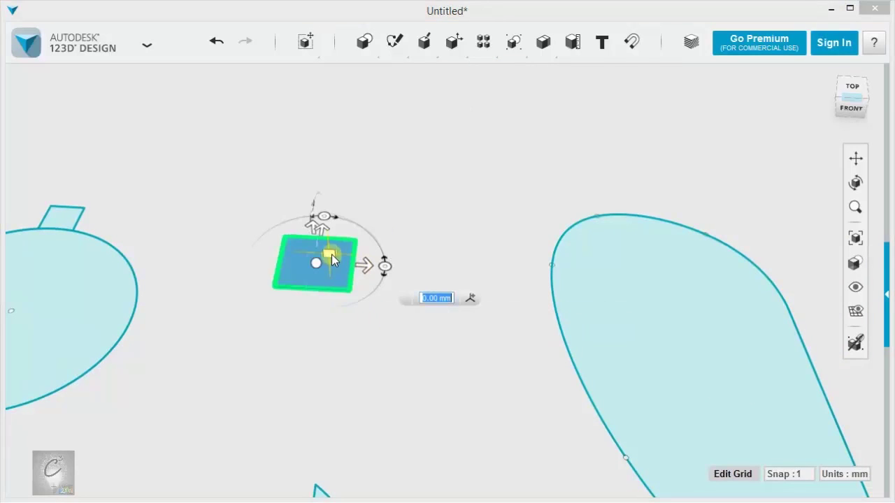
pyautogui.moveTo(324, 230); pyautogui.dragTo(363, 102)
pyautogui.moveTo(567, 104); pyautogui.dragTo(558, 268, button='middle')
pyautogui.click(557, 269)
# Start a rectangular pattern of the rectangle sketch's top, left and bottom edges, using its right edge for the direction
pyautogui.click(341, 366)
pyautogui.scroll(2, 341, 366)
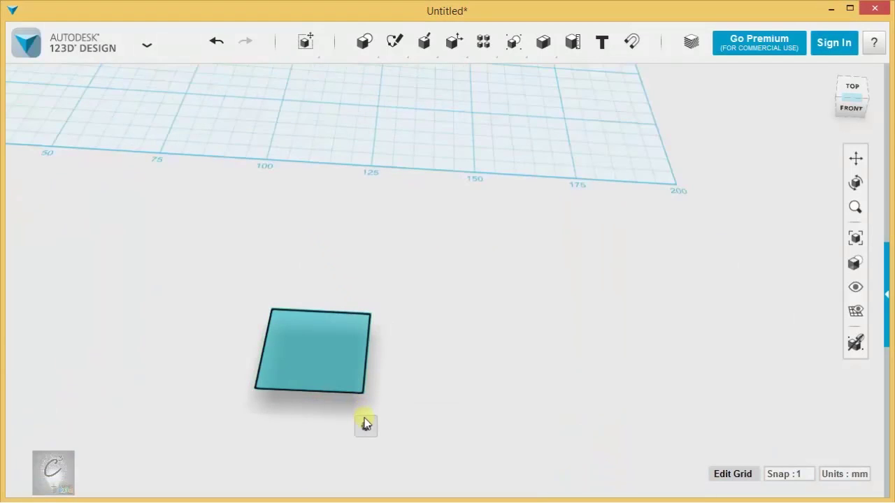
pyautogui.moveTo(366, 426)
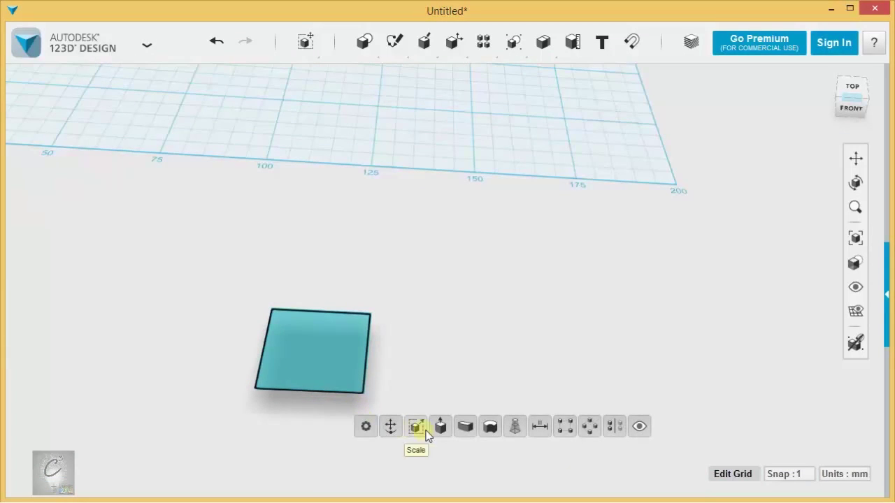
pyautogui.click(564, 425)
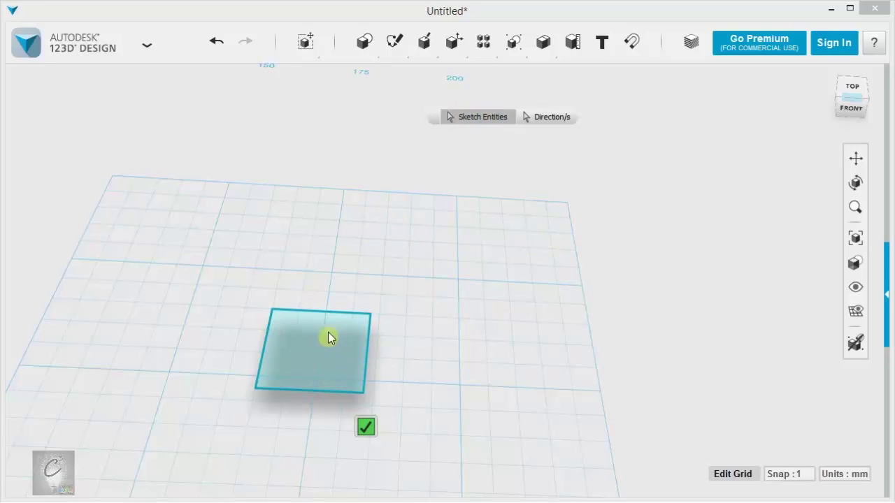
pyautogui.click(263, 344)
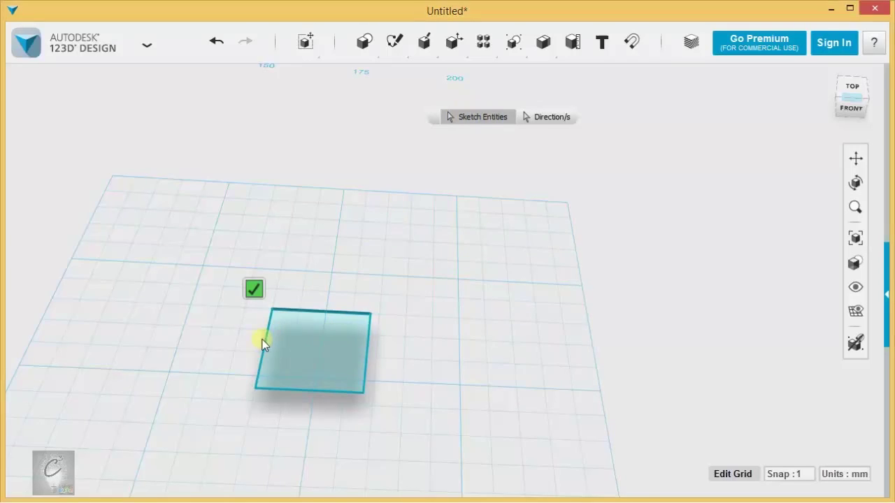
pyautogui.click(291, 387)
pyautogui.click(364, 352)
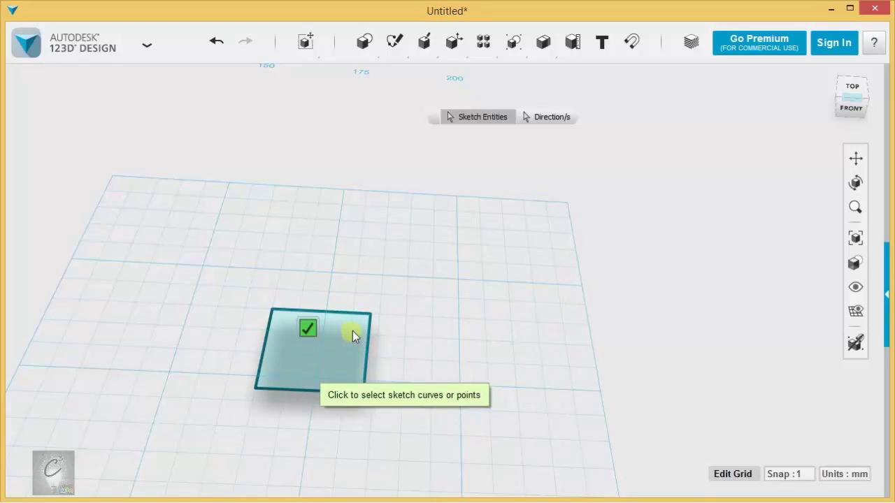
pyautogui.click(367, 339)
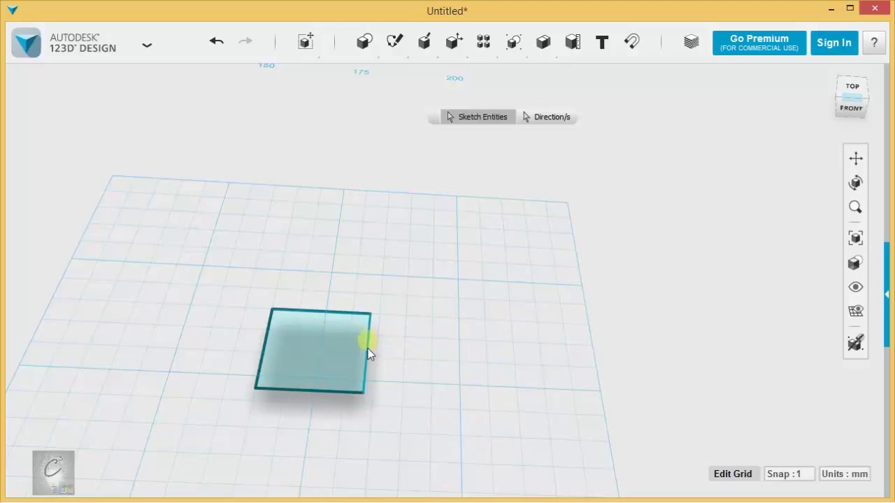
pyautogui.click(554, 118)
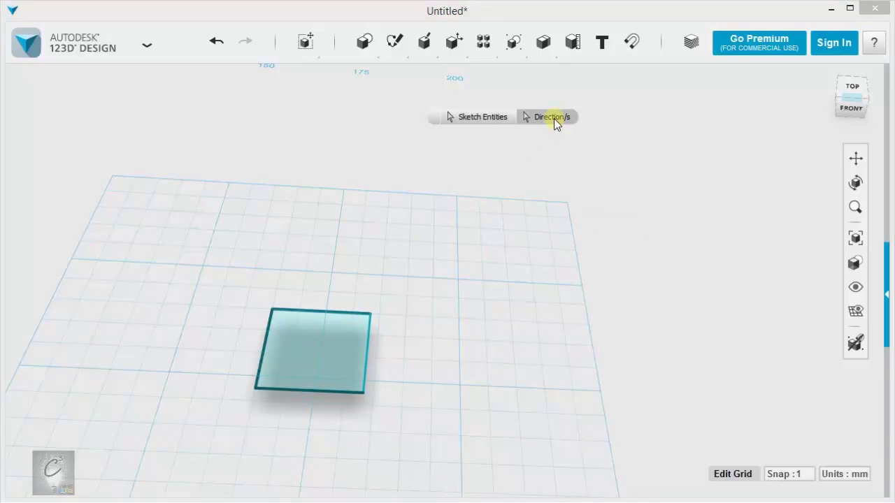
pyautogui.click(367, 351)
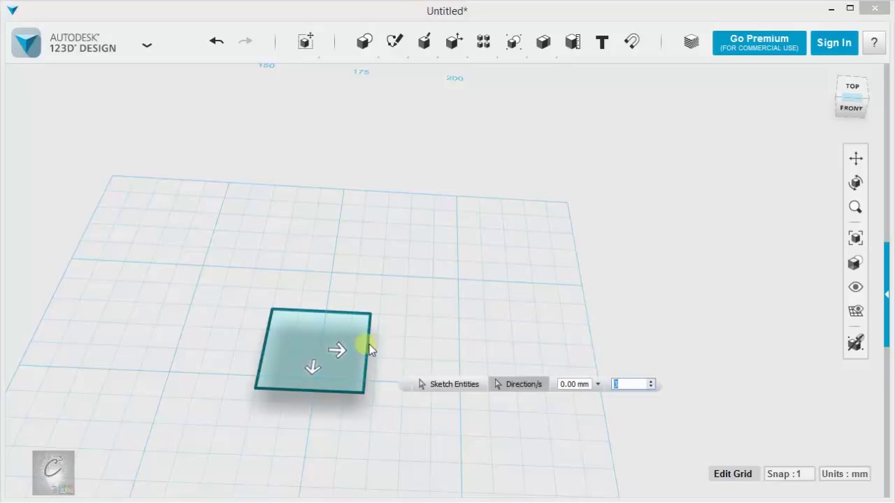
# Stretch the sketch pattern apart in both directions with three instances each way, and finish it
pyautogui.moveTo(338, 353); pyautogui.dragTo(698, 364)
pyautogui.moveTo(747, 274); pyautogui.dragTo(545, 242, button='middle')
pyautogui.moveTo(545, 242); pyautogui.dragTo(371, 305, button='right')
pyautogui.moveTo(231, 412); pyautogui.dragTo(393, 236, button='middle')
pyautogui.moveTo(182, 319); pyautogui.dragTo(215, 83)
pyautogui.scroll(-2, 651, 322)
pyautogui.moveTo(623, 219); pyautogui.dragTo(641, 333, button='middle')
pyautogui.scroll(-1, 651, 323)
pyautogui.click(670, 408)
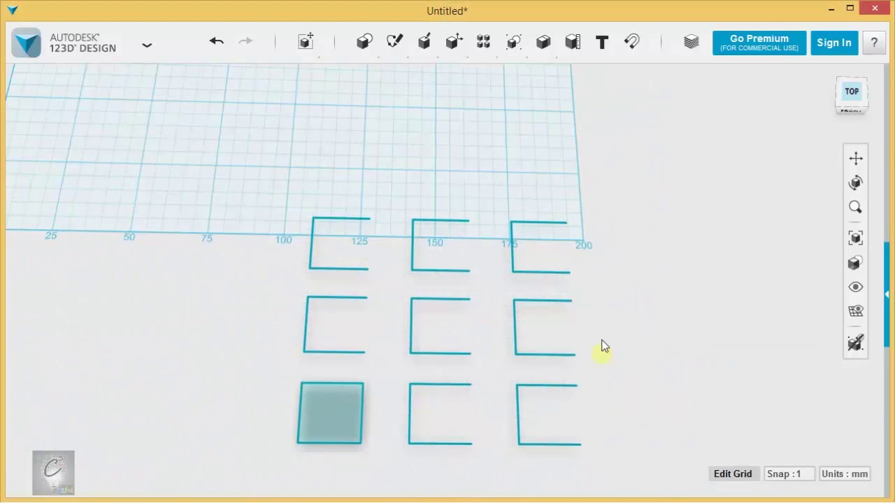
# Undo the rectangular pattern and delete the remaining rectangle sketch
pyautogui.hotkey('ctrl', 'z')
pyautogui.click(347, 418)
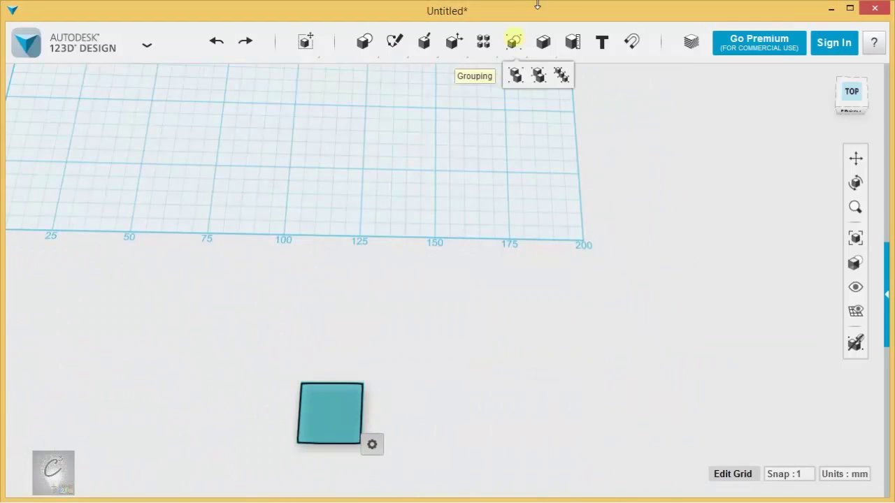
pyautogui.moveTo(486, 47)
pyautogui.click(491, 179)
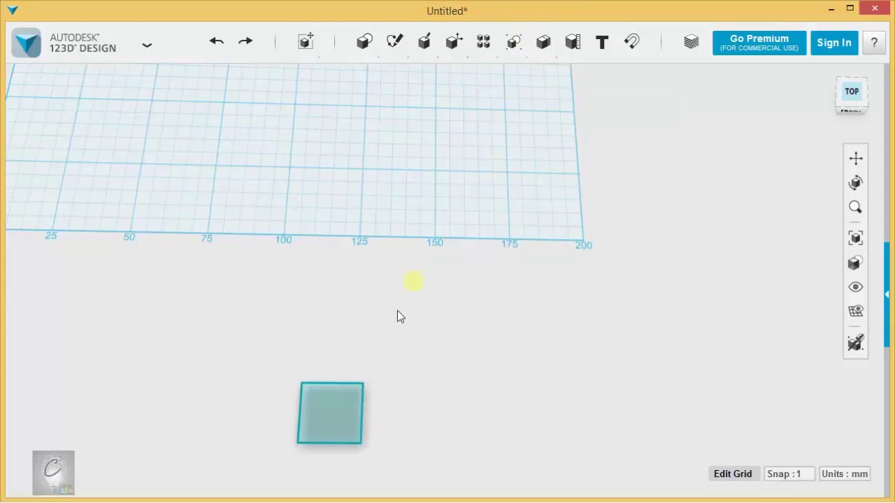
pyautogui.click(346, 416)
pyautogui.moveTo(365, 442)
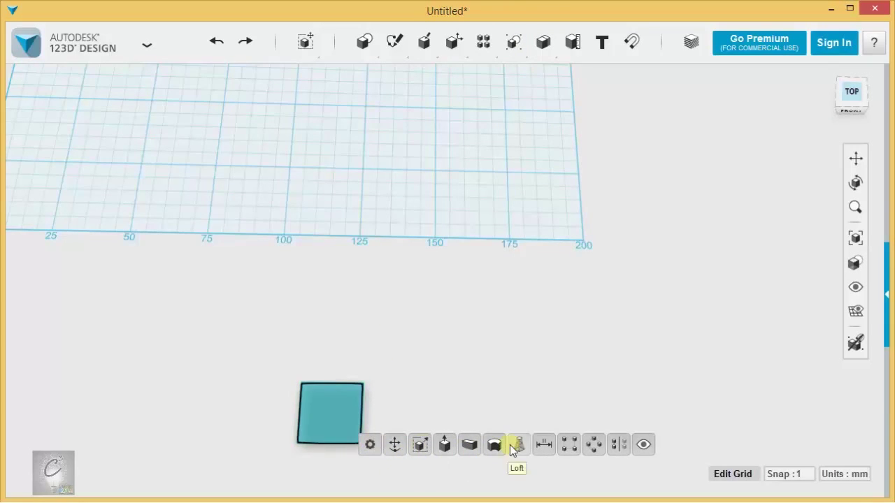
pyautogui.click(220, 341)
pyautogui.moveTo(195, 344); pyautogui.dragTo(403, 406)
pyautogui.press('Delete')
# Start a circular sketch pattern of the small tab's three outer edges, using the adjoining circle for the center point
pyautogui.scroll(-3, 275, 316)
pyautogui.moveTo(300, 301)
pyautogui.mouseDown(button='middle')
pyautogui.moveTo(425, 180)
pyautogui.moveTo(489, 77)
pyautogui.mouseUp(button='middle')
pyautogui.scroll(3, 454, 188)
pyautogui.moveTo(453, 189); pyautogui.dragTo(501, 189, button='middle')
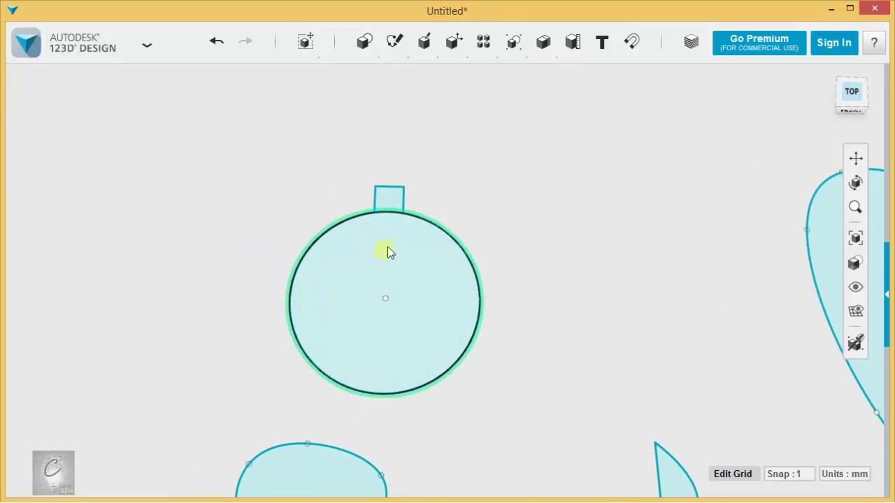
pyautogui.scroll(3, 380, 158)
pyautogui.moveTo(493, 241); pyautogui.dragTo(503, 137, button='middle')
pyautogui.moveTo(555, 179); pyautogui.dragTo(549, 143, button='right')
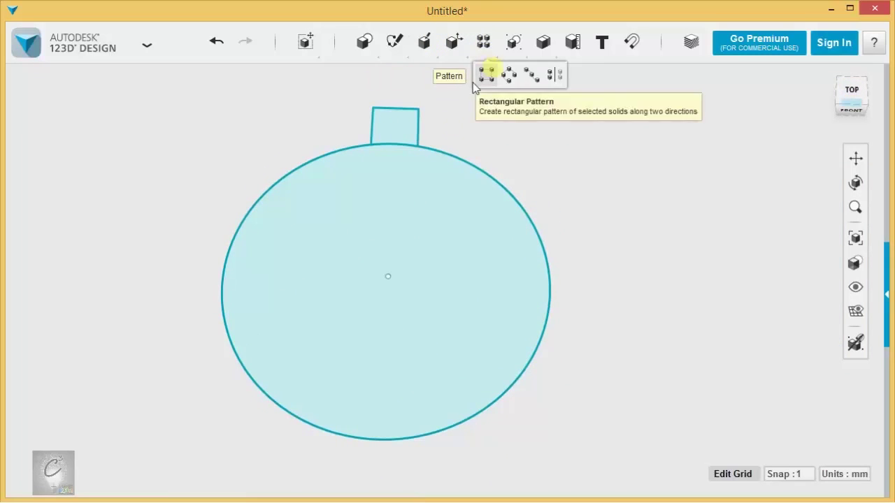
pyautogui.click(401, 126)
pyautogui.moveTo(428, 186)
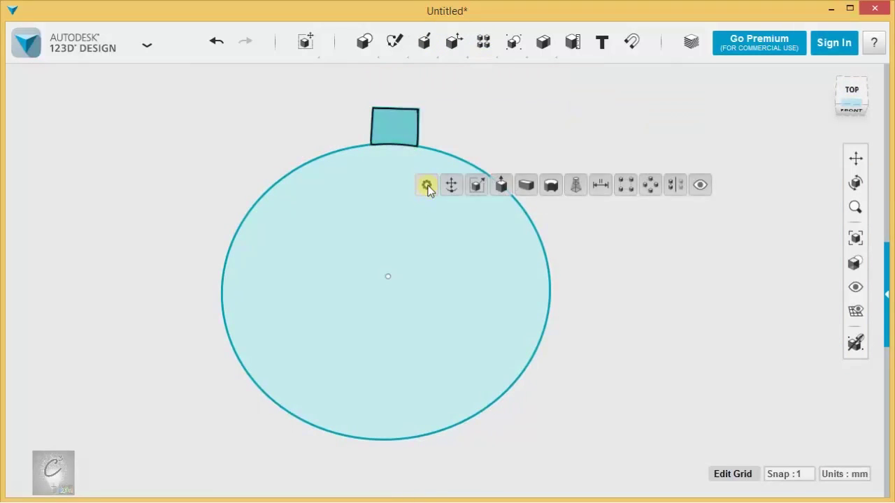
pyautogui.click(650, 185)
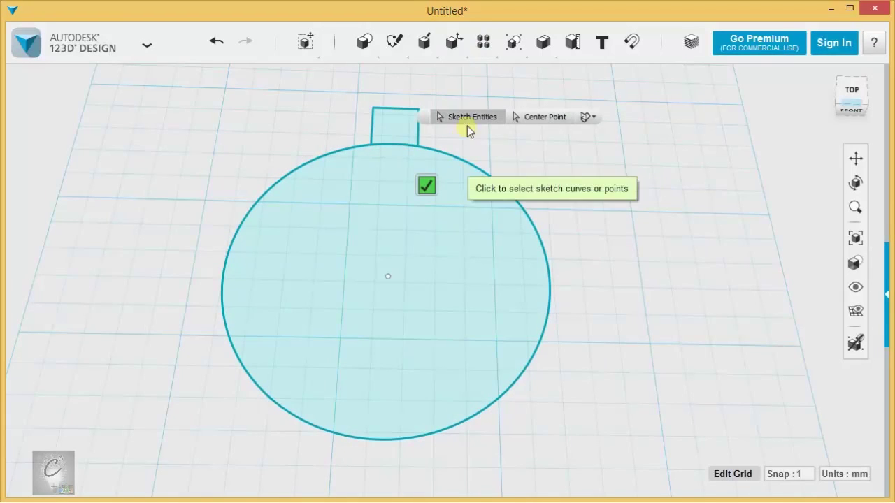
pyautogui.click(373, 124)
pyautogui.click(387, 110)
pyautogui.click(417, 128)
pyautogui.click(532, 119)
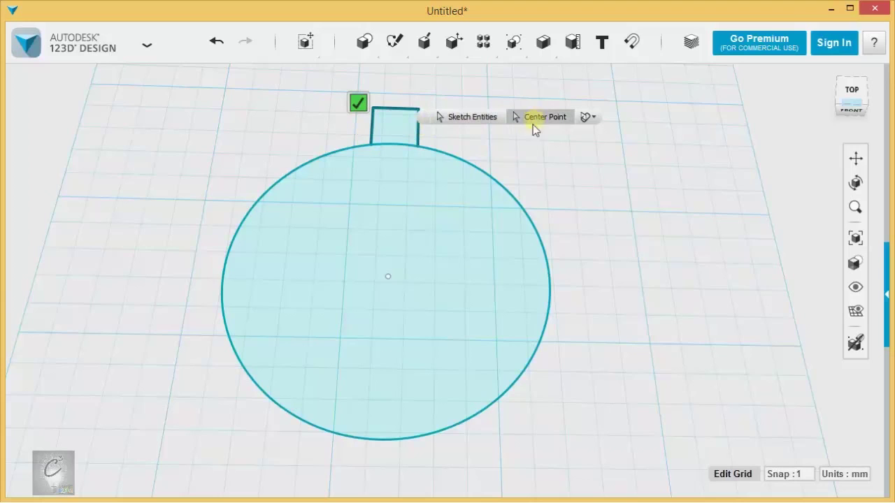
pyautogui.click(511, 193)
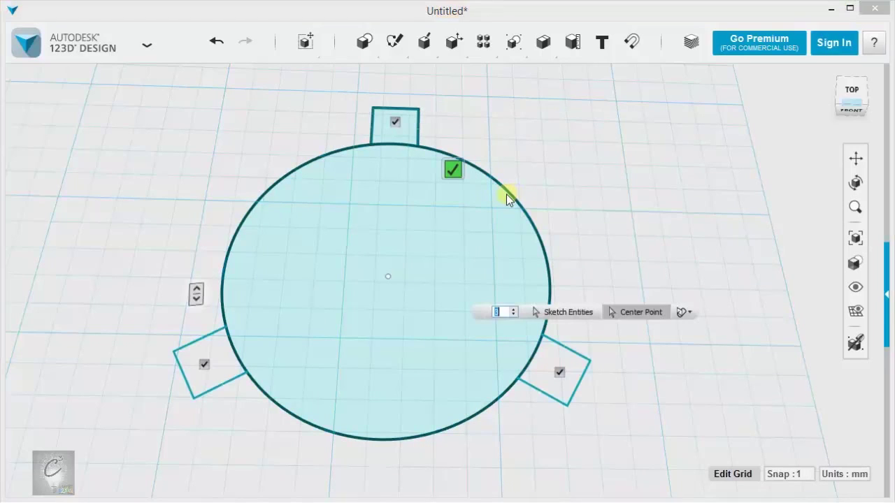
# Set the circular pattern of tabs to 15 instances and finish it
pyautogui.click(515, 311)
pyautogui.click(514, 311)
pyautogui.click(513, 310)
pyautogui.click(513, 311)
pyautogui.click(513, 311)
pyautogui.click(513, 310)
pyautogui.click(513, 310)
pyautogui.click(513, 311)
pyautogui.click(513, 311)
pyautogui.click(514, 310)
pyautogui.click(513, 310)
pyautogui.click(513, 310)
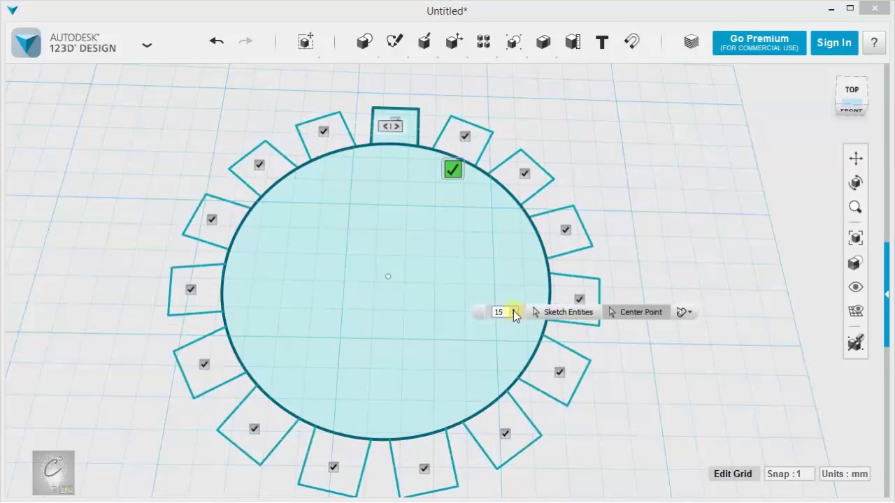
pyautogui.click(452, 170)
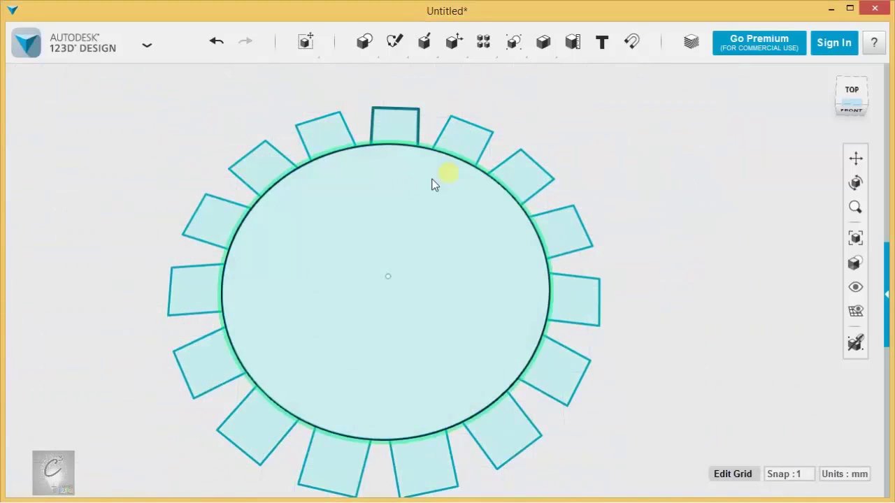
# Delete the circle sketch together with all of its patterned tabs
pyautogui.moveTo(799, 330); pyautogui.dragTo(554, 248, button='middle')
pyautogui.scroll(-4, 670, 292)
pyautogui.moveTo(227, 133); pyautogui.dragTo(525, 330)
pyautogui.press('Delete')
pyautogui.moveTo(441, 490); pyautogui.dragTo(510, 245, button='middle')
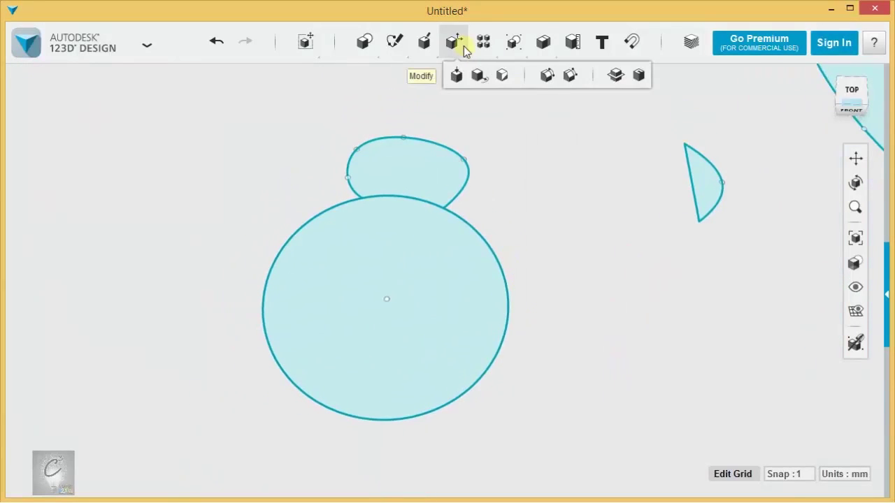
pyautogui.moveTo(482, 42)
pyautogui.click(512, 76)
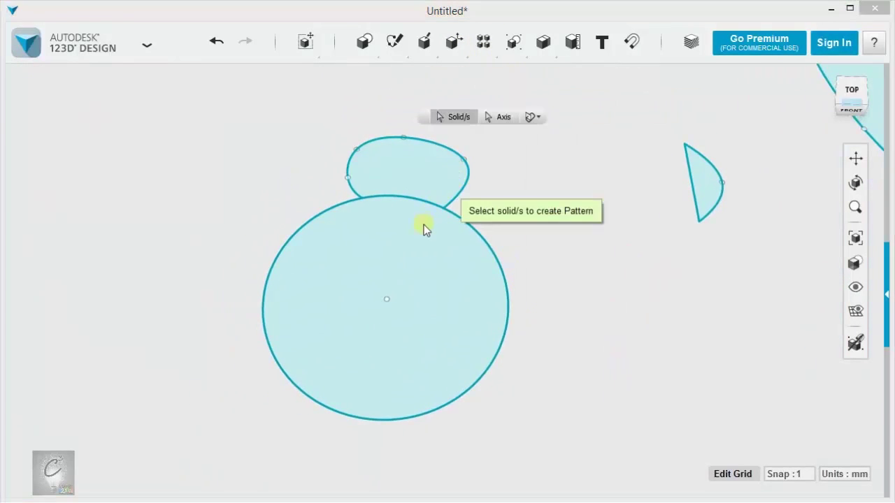
pyautogui.click(404, 275)
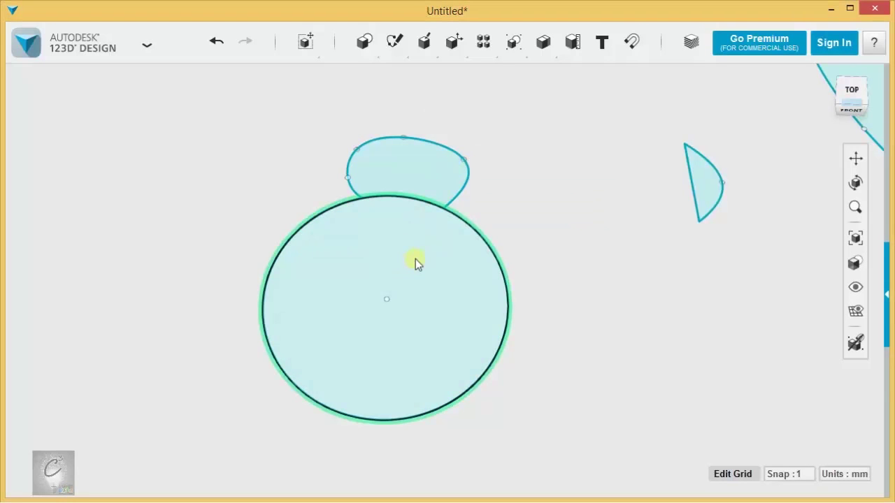
# Start a circular sketch pattern of the petal-shaped curve, using the adjoining large circle for the center point
pyautogui.click(424, 257)
pyautogui.moveTo(419, 291)
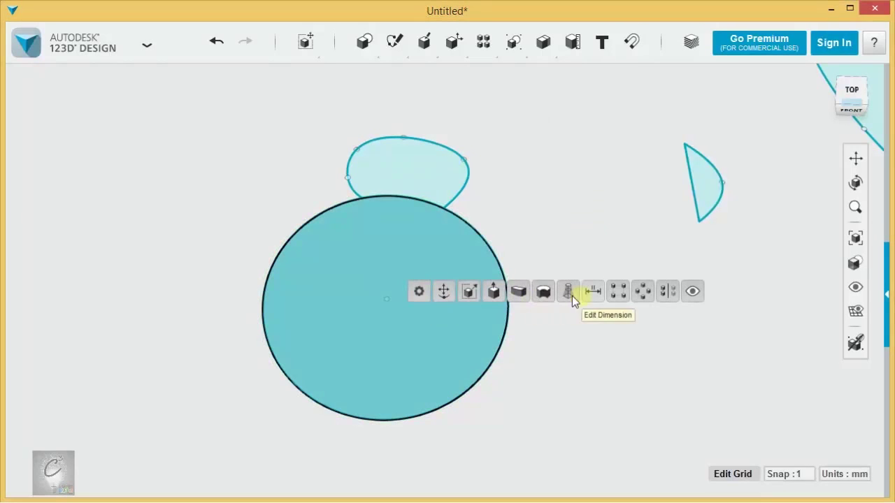
pyautogui.click(642, 294)
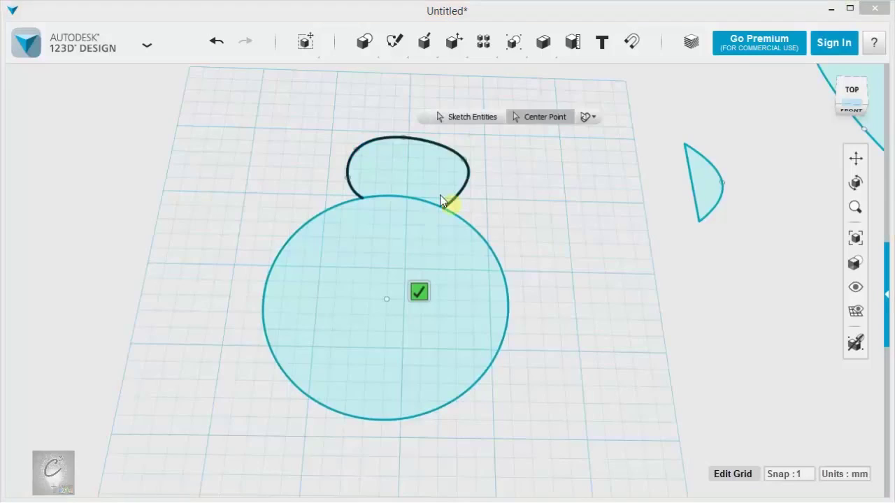
pyautogui.click(351, 166)
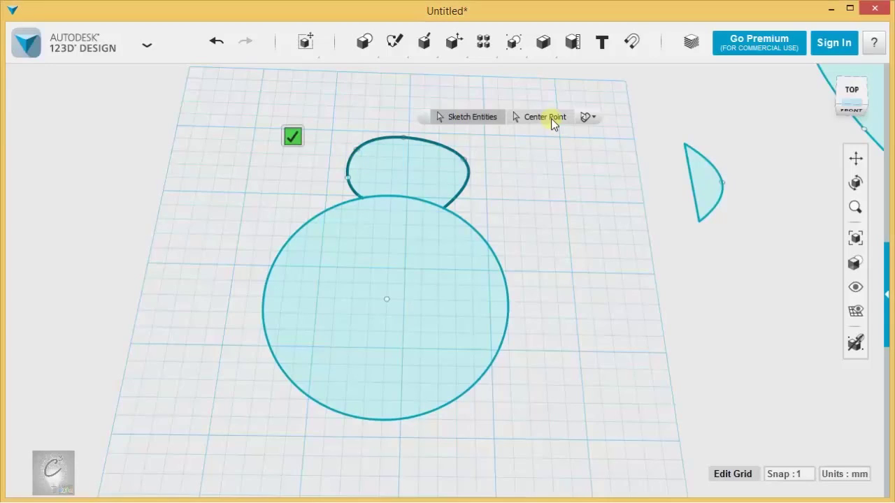
pyautogui.click(551, 117)
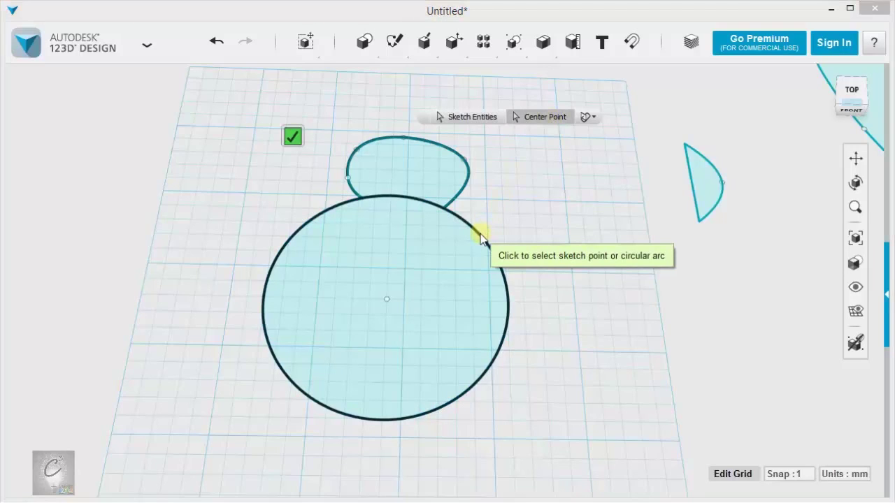
pyautogui.click(480, 236)
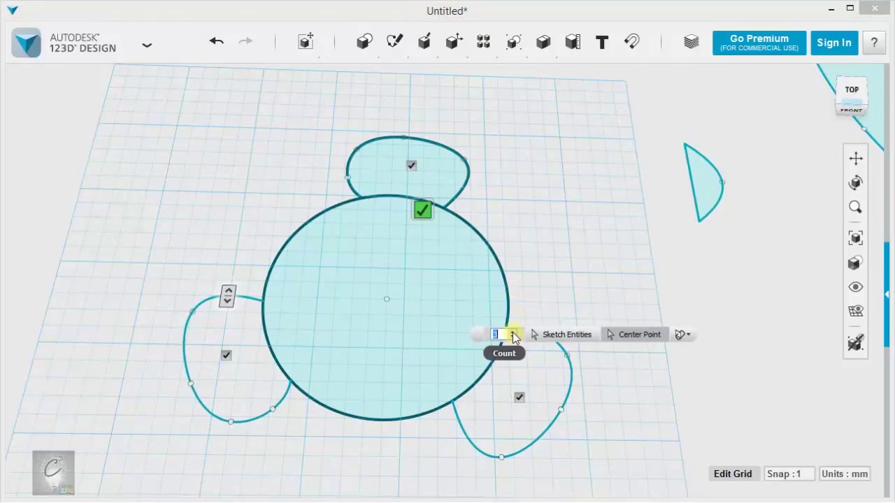
# Set the petal pattern to 6 instances, finish it and undo it
pyautogui.click(512, 332)
pyautogui.click(512, 332)
pyautogui.click(512, 332)
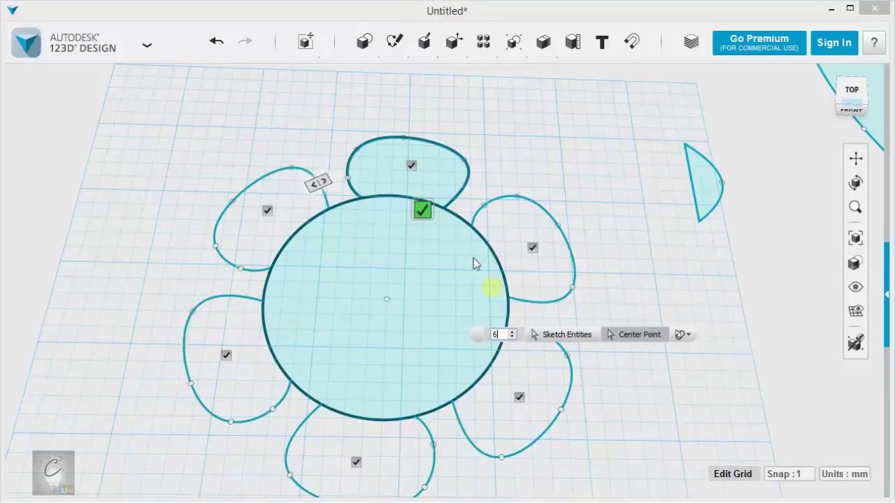
pyautogui.click(422, 209)
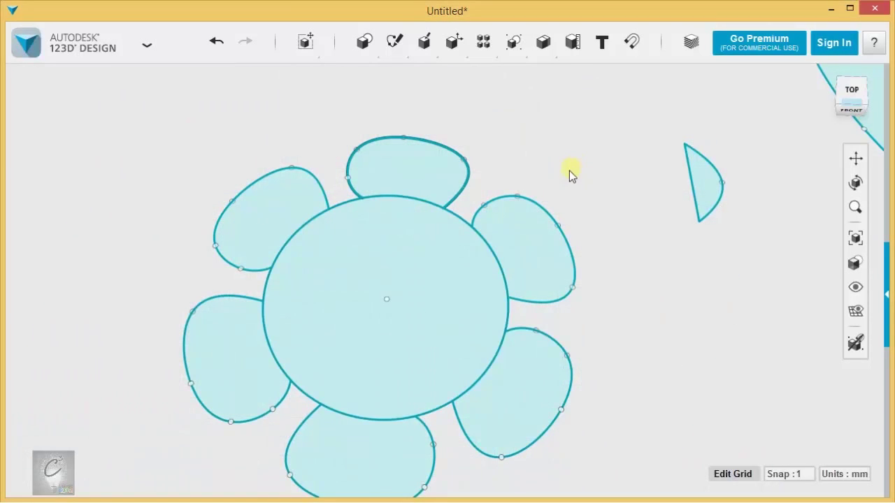
pyautogui.hotkey('ctrl', 'z')
# Sketch a small ellipse in the empty space beside the petal and large circle
pyautogui.moveTo(394, 50)
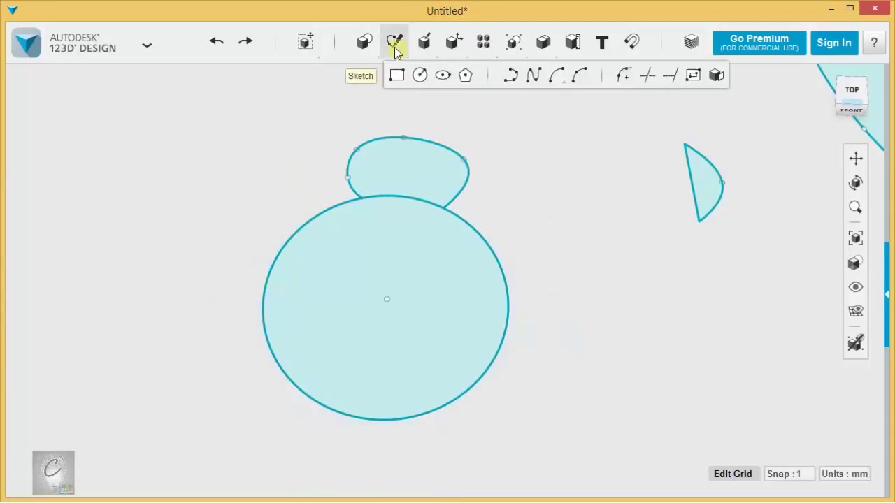
pyautogui.click(450, 76)
pyautogui.click(178, 201)
pyautogui.click(179, 201)
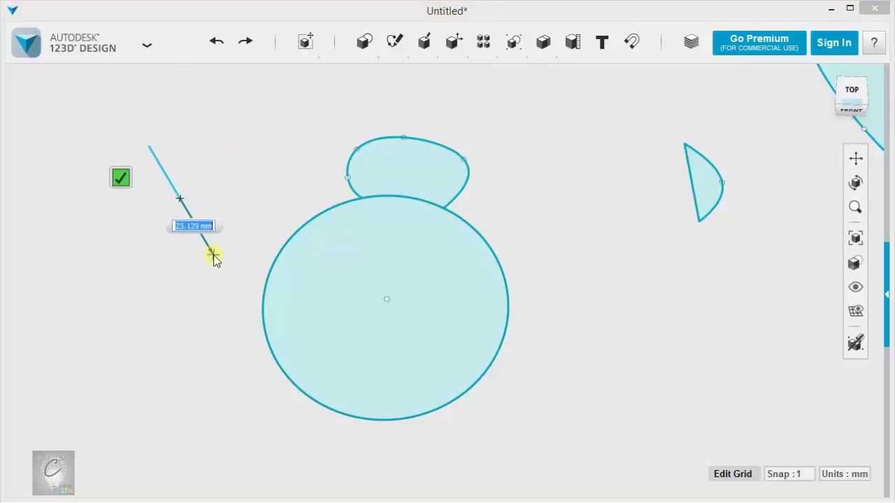
pyautogui.click(205, 235)
pyautogui.click(216, 207)
pyautogui.click(167, 184)
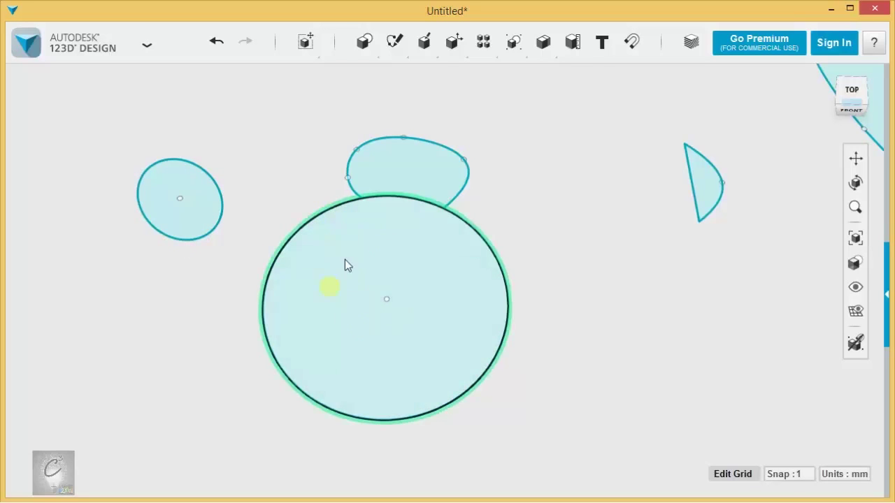
# Start a circular sketch pattern of the small ellipse, using the ellipse's own center as the center point
pyautogui.moveTo(485, 41)
pyautogui.click(510, 74)
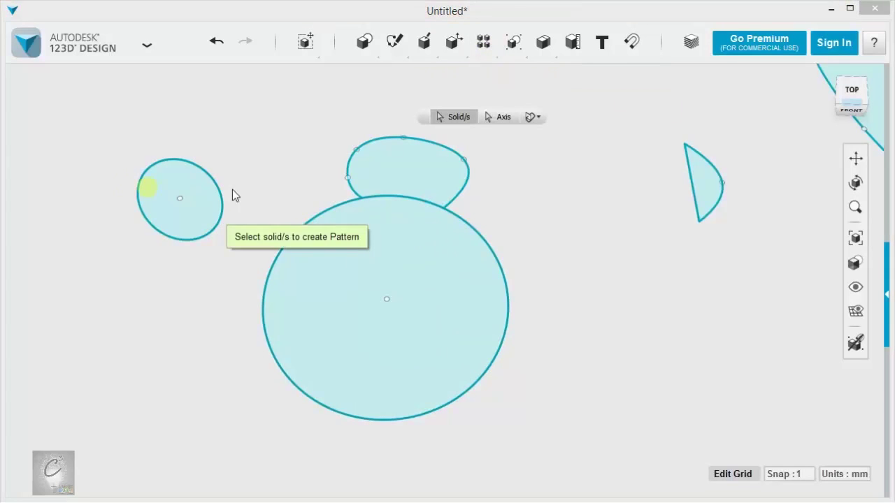
pyautogui.click(172, 229)
pyautogui.moveTo(199, 283)
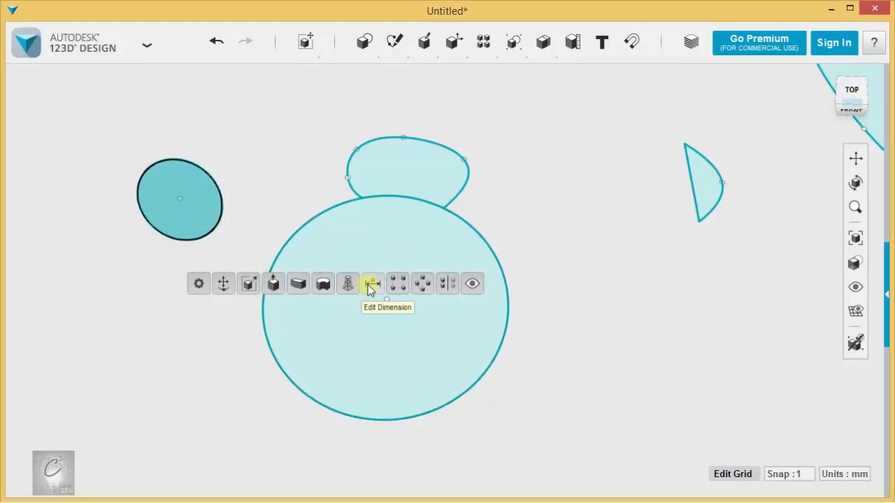
pyautogui.click(403, 282)
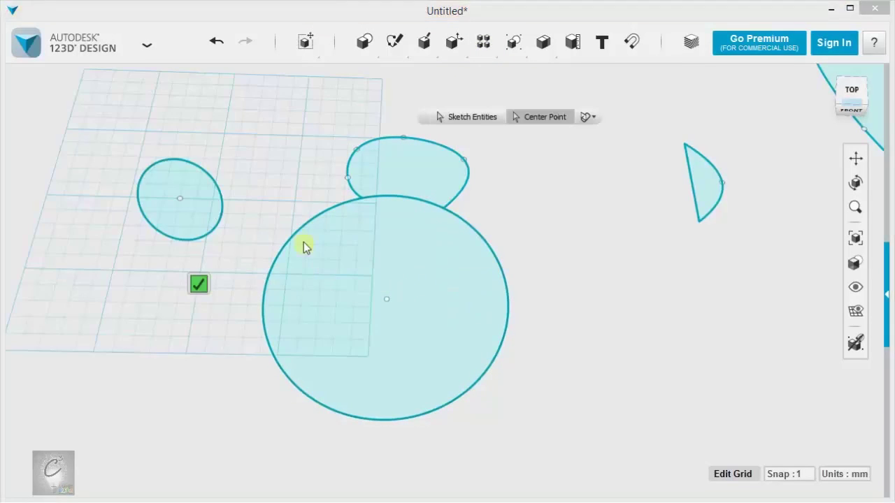
pyautogui.click(545, 118)
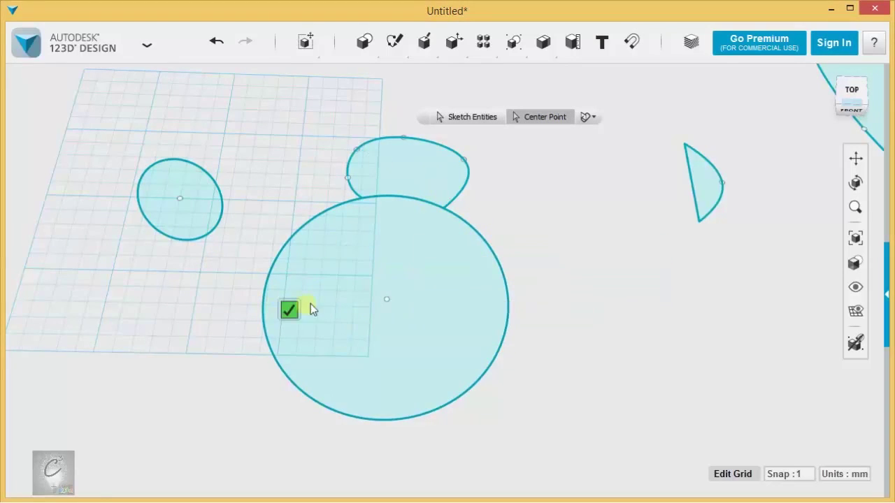
pyautogui.click(453, 117)
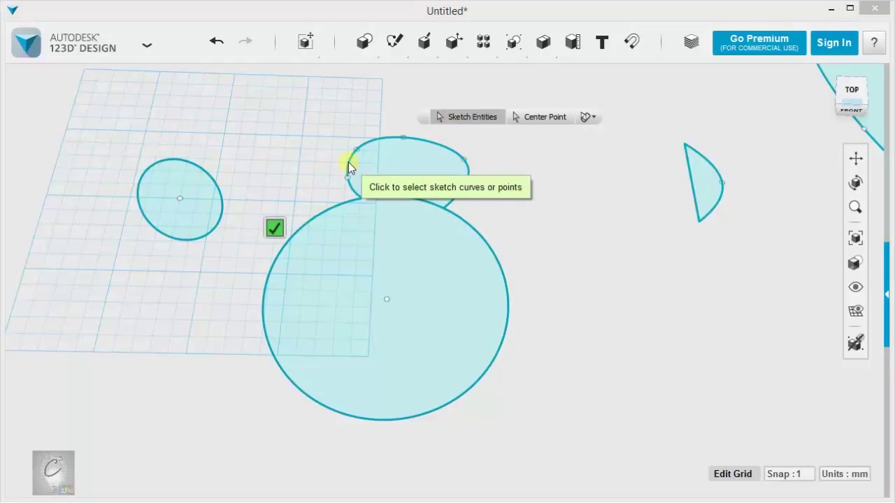
pyautogui.click(207, 179)
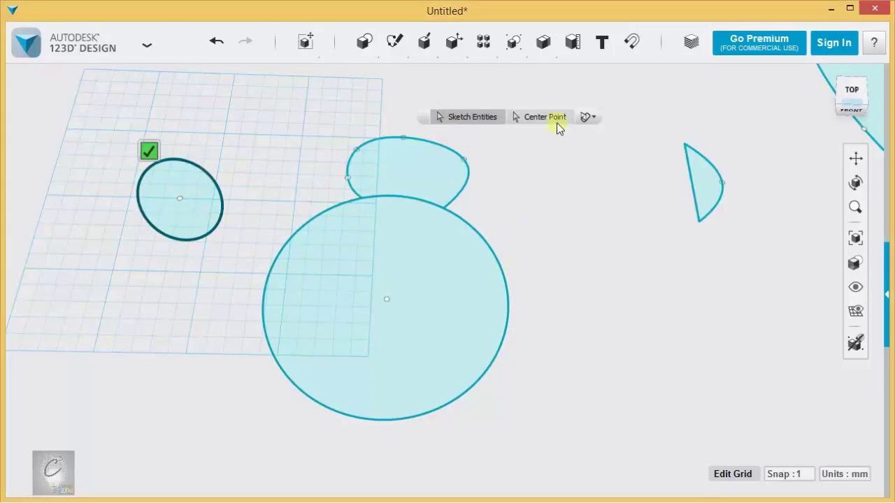
pyautogui.click(543, 116)
pyautogui.click(181, 198)
pyautogui.click(181, 198)
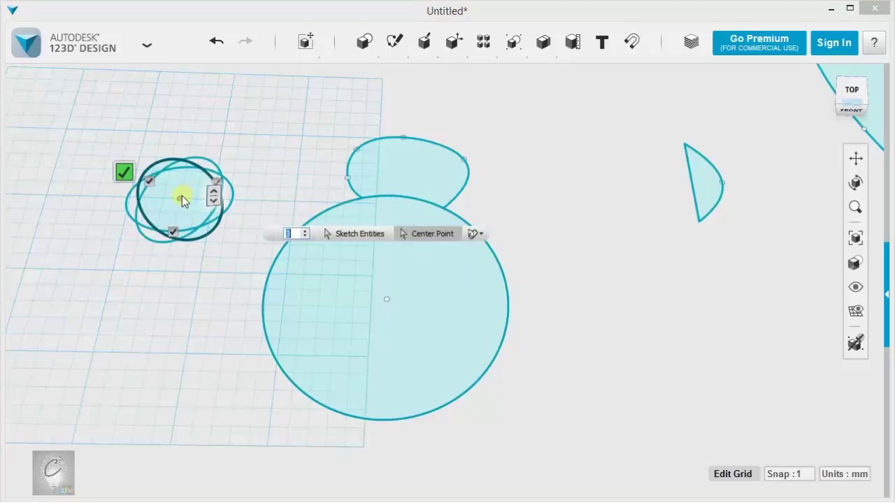
# Finish the circular pattern of the ellipse with 3 instances
pyautogui.scroll(5, 177, 202)
pyautogui.moveTo(176, 201); pyautogui.dragTo(296, 248, button='middle')
pyautogui.moveTo(466, 298); pyautogui.dragTo(437, 282, button='middle')
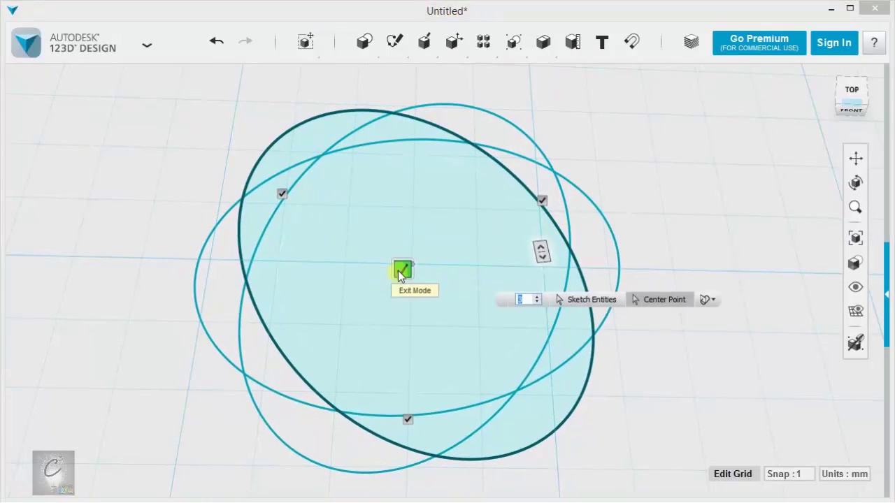
pyautogui.click(403, 271)
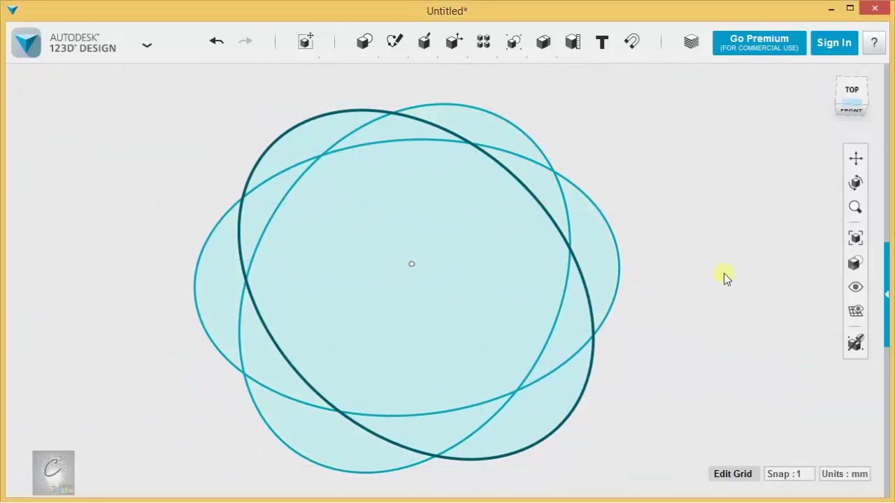
# Delete the patterned ellipses and the large circle with its petal
pyautogui.scroll(-5, 724, 276)
pyautogui.moveTo(724, 276); pyautogui.dragTo(567, 256, button='middle')
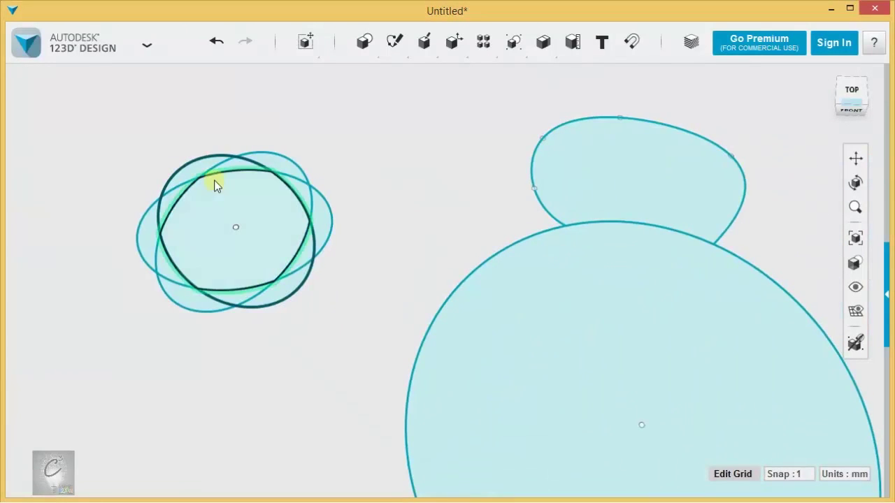
pyautogui.moveTo(116, 144); pyautogui.dragTo(356, 354)
pyautogui.press('Delete')
pyautogui.scroll(-5, 389, 324)
pyautogui.moveTo(380, 220); pyautogui.dragTo(568, 474)
pyautogui.press('Delete')
pyautogui.moveTo(676, 395); pyautogui.dragTo(476, 392, button='middle')
pyautogui.scroll(6, 448, 299)
pyautogui.moveTo(343, 273); pyautogui.dragTo(548, 340, button='middle')
pyautogui.moveTo(486, 66)
pyautogui.click(511, 74)
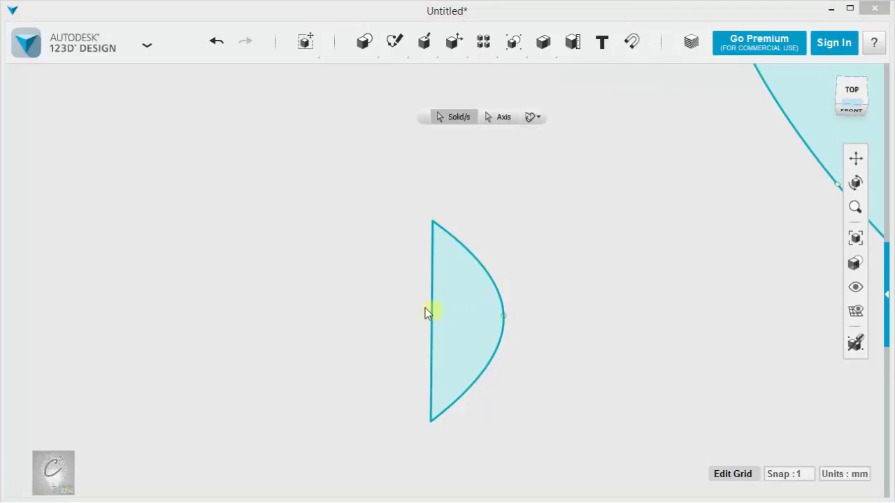
pyautogui.click(493, 319)
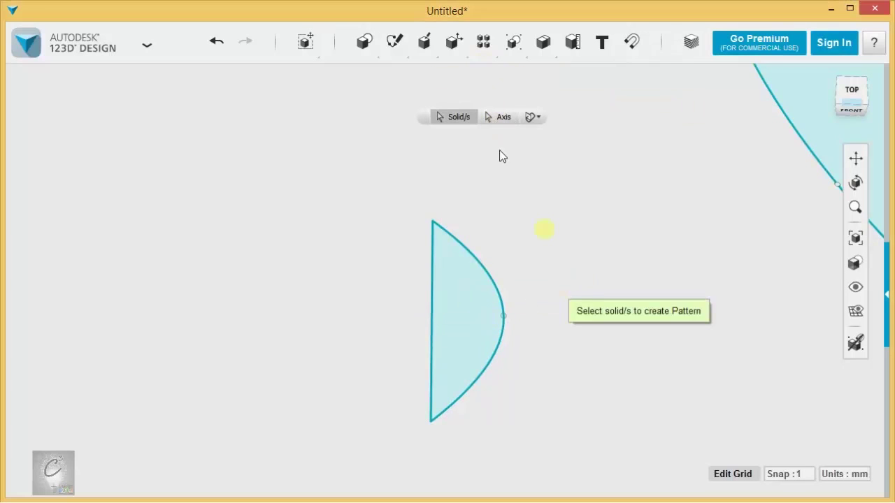
pyautogui.moveTo(486, 47)
pyautogui.click(555, 195)
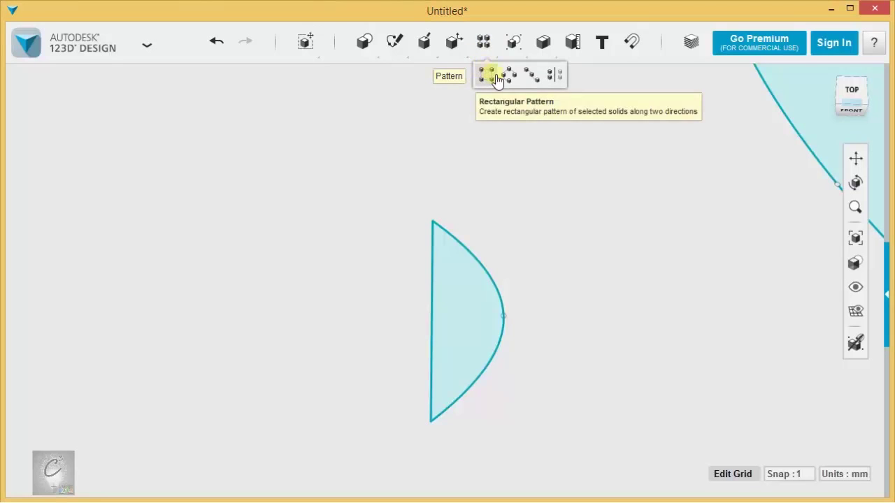
# Start a circular sketch pattern with the half-moon's straight edge and curved edge as the sketch entities
pyautogui.click(460, 325)
pyautogui.moveTo(484, 383)
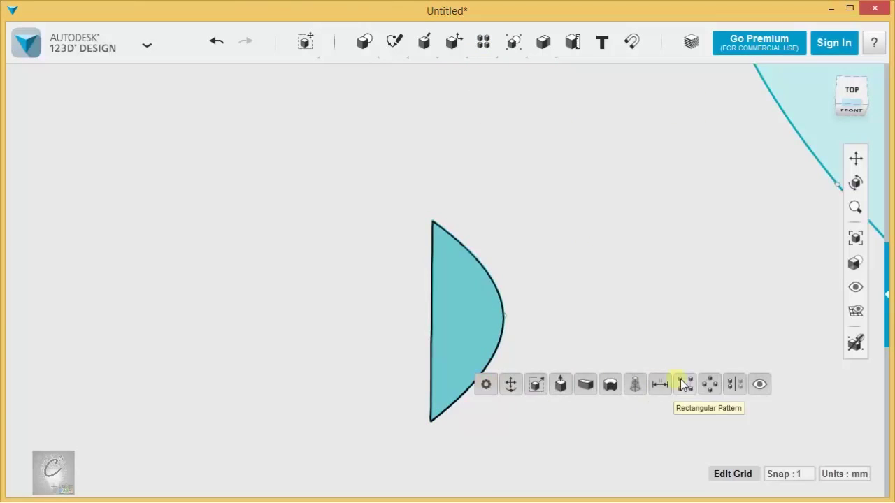
pyautogui.click(711, 384)
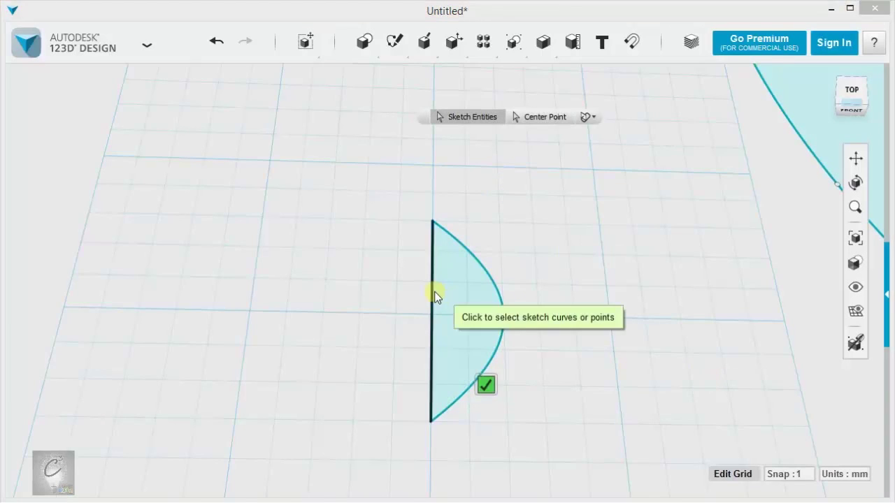
pyautogui.click(433, 292)
pyautogui.click(487, 270)
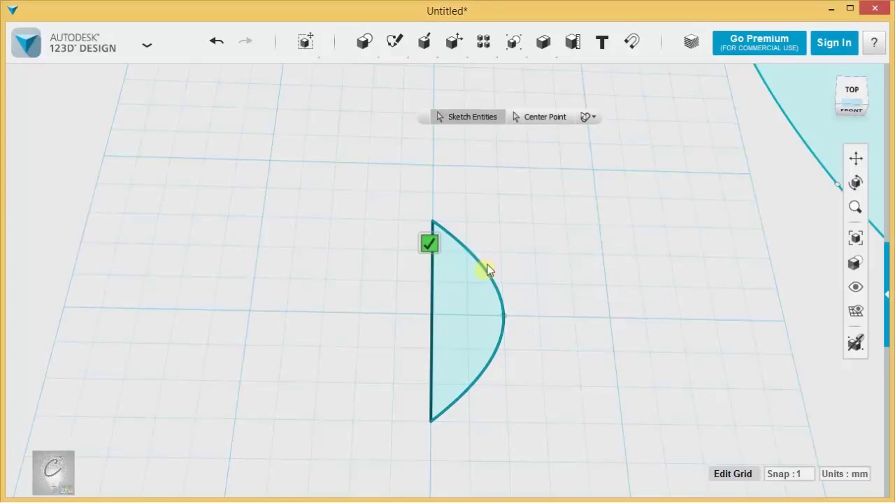
# Use the half-moon's lower corner as the pattern's center point, keeping both of its edges selected as entities
pyautogui.click(542, 128)
pyautogui.scroll(5, 433, 464)
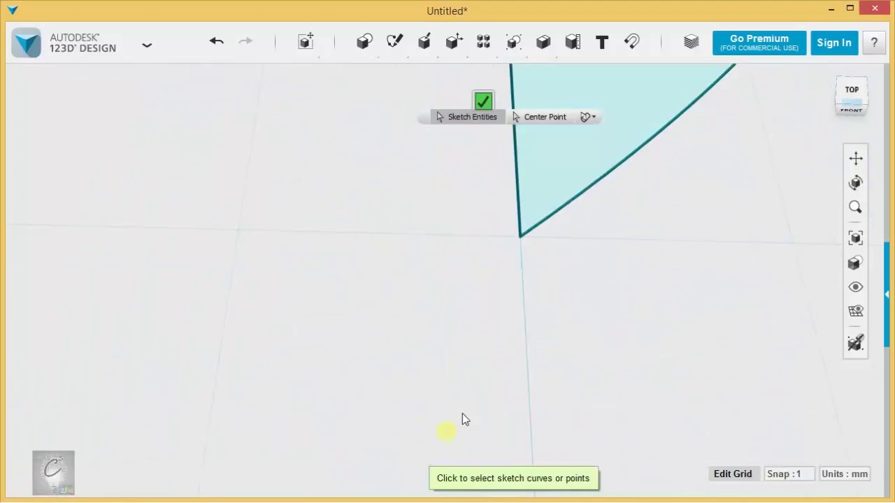
pyautogui.click(521, 235)
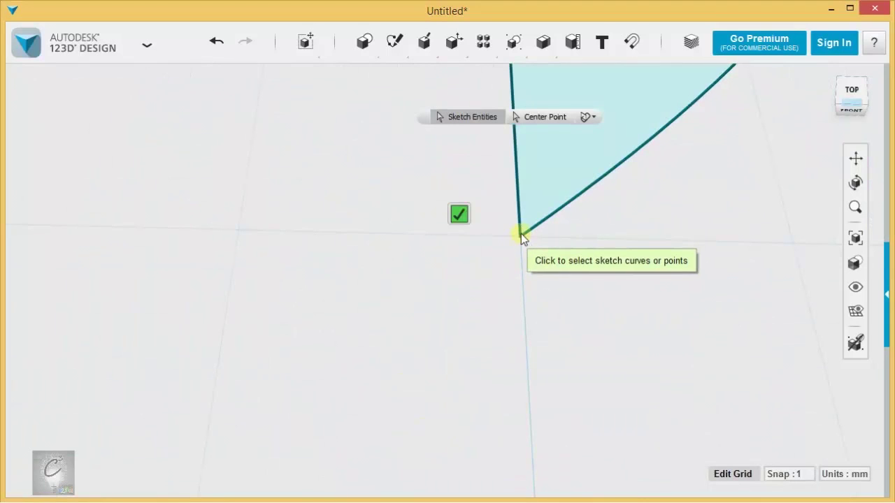
pyautogui.click(550, 118)
pyautogui.click(483, 118)
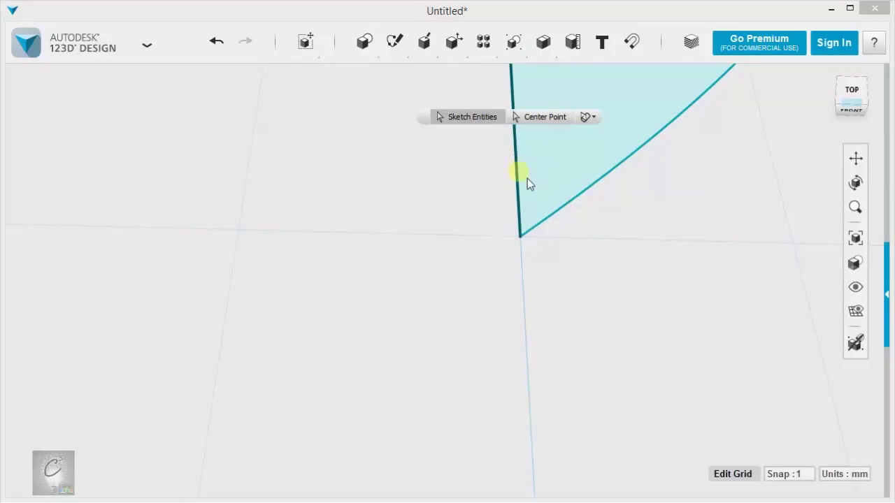
pyautogui.click(557, 208)
pyautogui.click(526, 117)
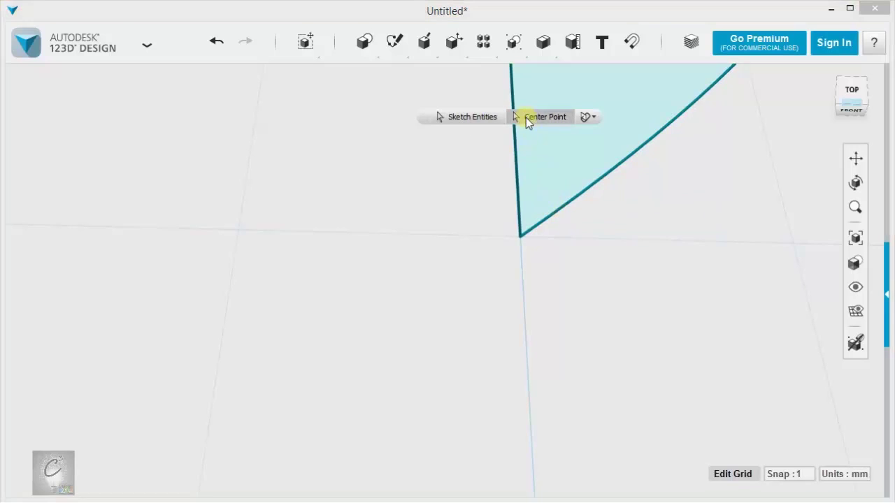
pyautogui.click(521, 237)
# Set the circular pattern of half-moons to 7 instances and finish it
pyautogui.scroll(-6, 630, 236)
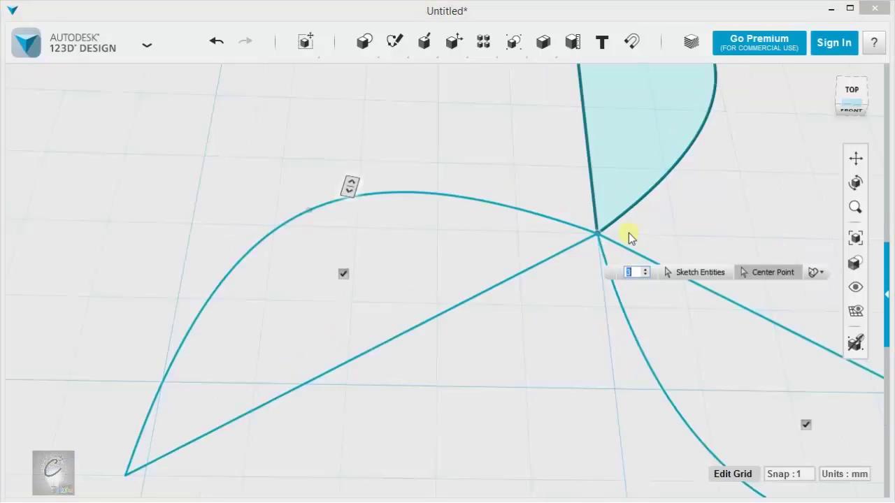
pyautogui.moveTo(556, 225); pyautogui.dragTo(545, 264, button='right')
pyautogui.moveTo(499, 340); pyautogui.dragTo(525, 250, button='middle')
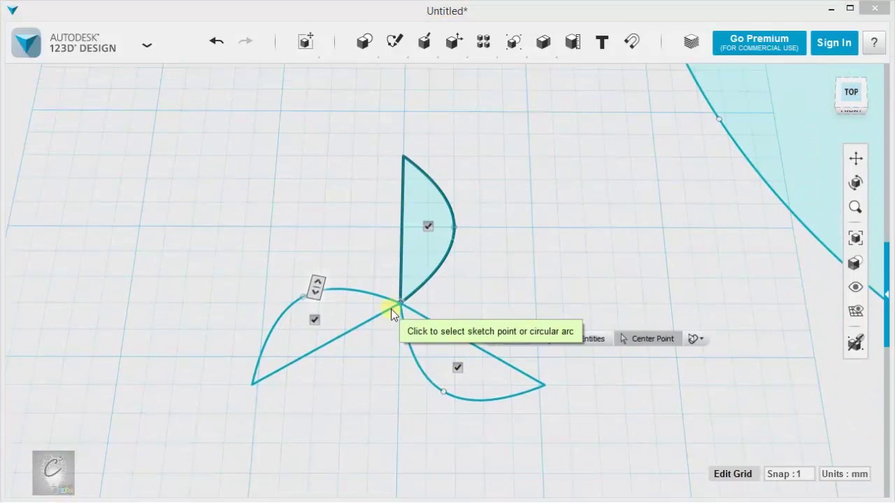
pyautogui.moveTo(318, 292); pyautogui.dragTo(385, 221)
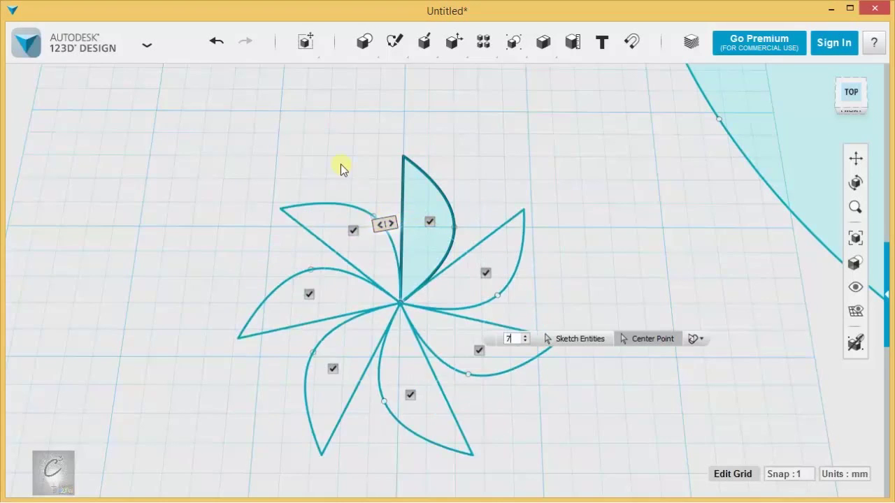
pyautogui.click(341, 168)
# Delete the half-moon sketch together with all of its patterned copies
pyautogui.moveTo(170, 165)
pyautogui.mouseDown()
pyautogui.moveTo(575, 429)
pyautogui.moveTo(601, 473)
pyautogui.mouseUp()
pyautogui.press('Delete')
# Move the teardrop sketch onto the grid, into its back-left area
pyautogui.scroll(-3, 568, 345)
pyautogui.moveTo(566, 336); pyautogui.dragTo(332, 385, button='middle')
pyautogui.scroll(-2, 333, 385)
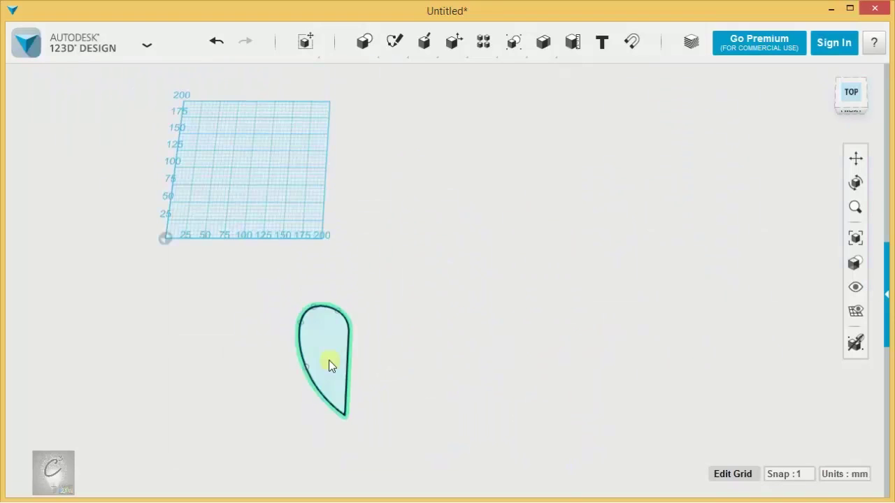
pyautogui.click(330, 363)
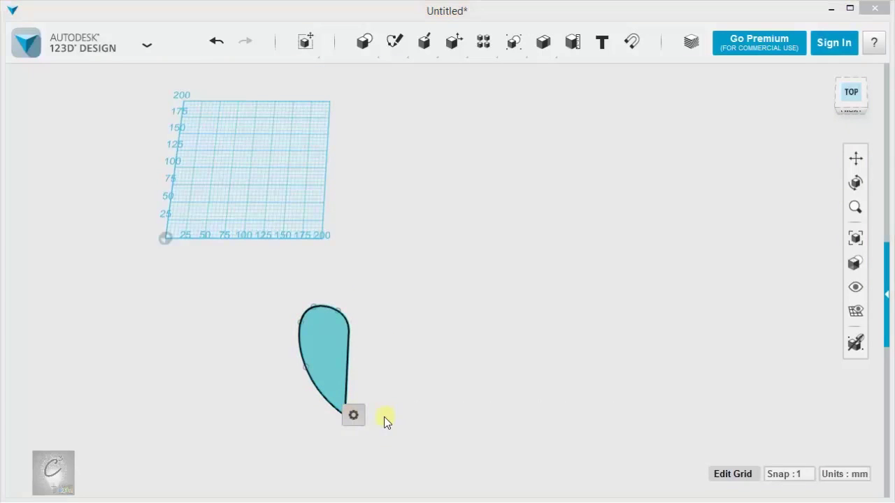
pyautogui.click(384, 417)
pyautogui.click(346, 376)
pyautogui.click(367, 418)
pyautogui.click(394, 418)
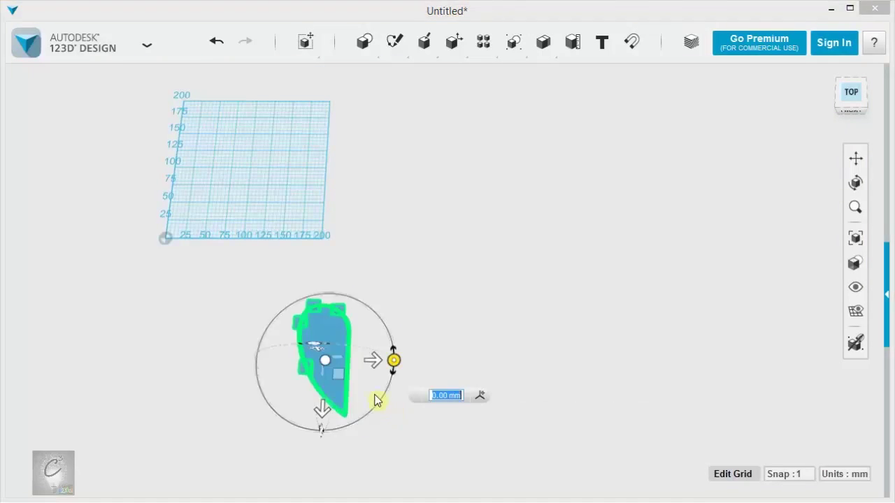
pyautogui.moveTo(336, 372); pyautogui.dragTo(208, 148)
pyautogui.click(314, 135)
pyautogui.moveTo(317, 133); pyautogui.dragTo(379, 216, button='middle')
pyautogui.scroll(5, 374, 218)
# Place a cone and a box on the grid beside the teardrop sketch, with the box to the right of the cone
pyautogui.moveTo(428, 36)
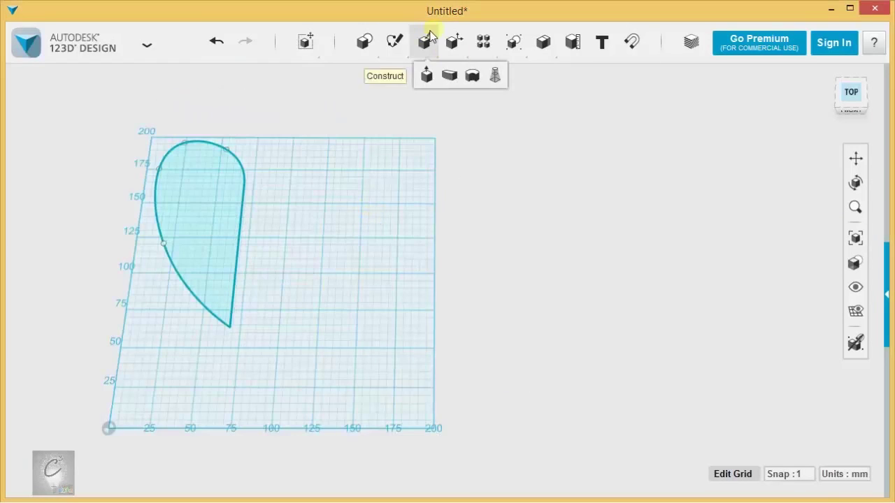
pyautogui.moveTo(366, 43)
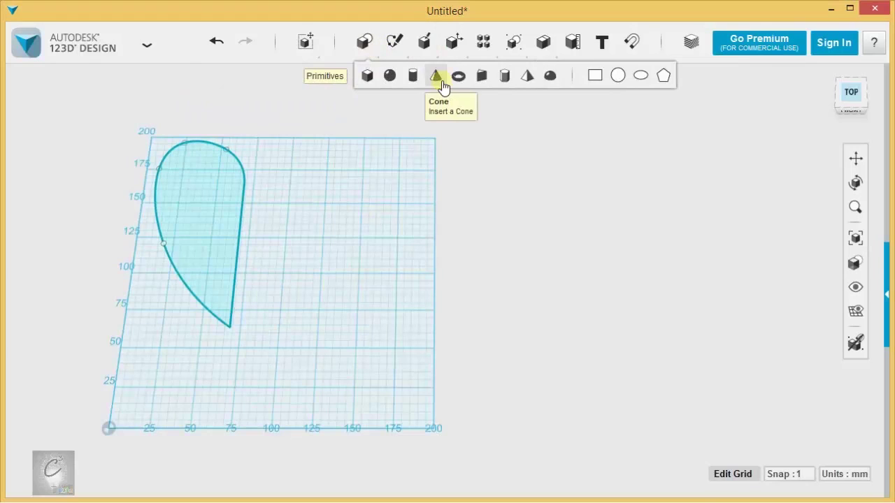
pyautogui.click(437, 76)
pyautogui.click(353, 176)
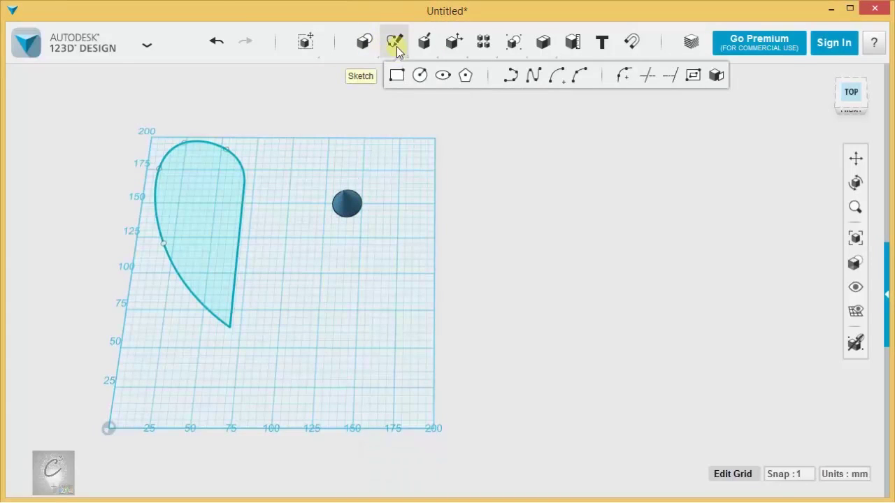
pyautogui.click(367, 75)
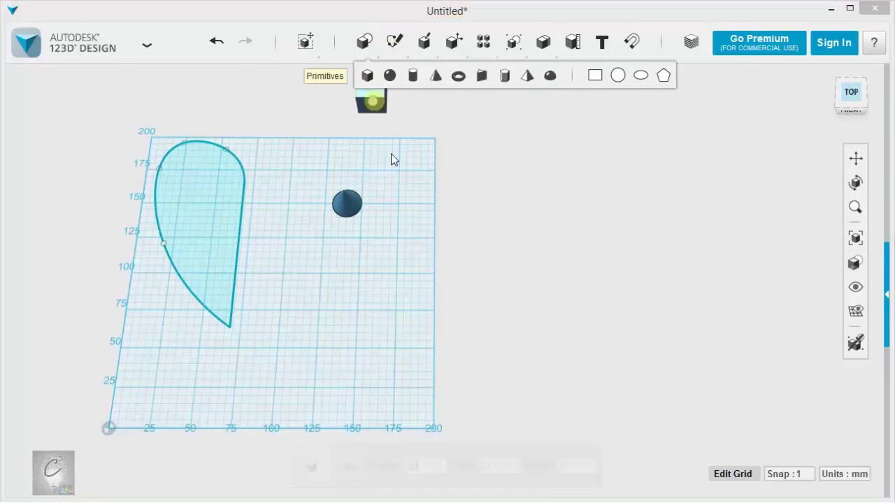
pyautogui.click(420, 206)
pyautogui.scroll(5, 354, 238)
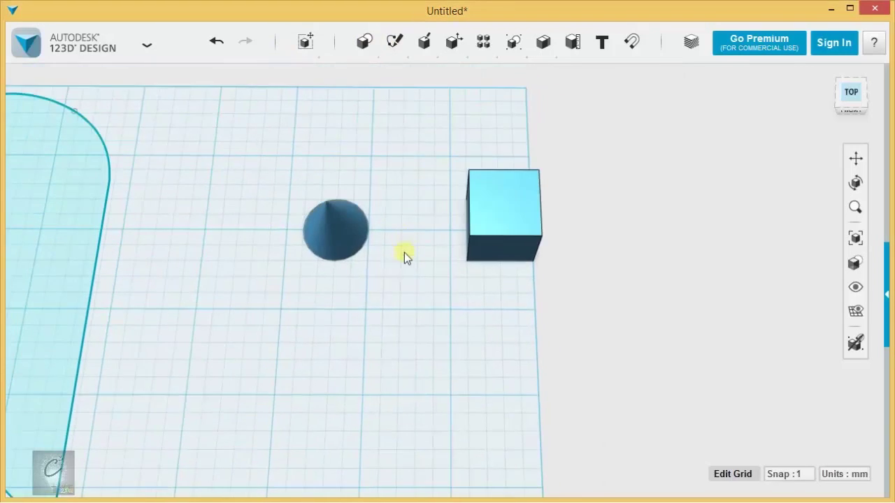
pyautogui.moveTo(404, 252); pyautogui.dragTo(412, 272, button='right')
pyautogui.scroll(3, 411, 272)
pyautogui.moveTo(411, 243); pyautogui.dragTo(373, 257, button='middle')
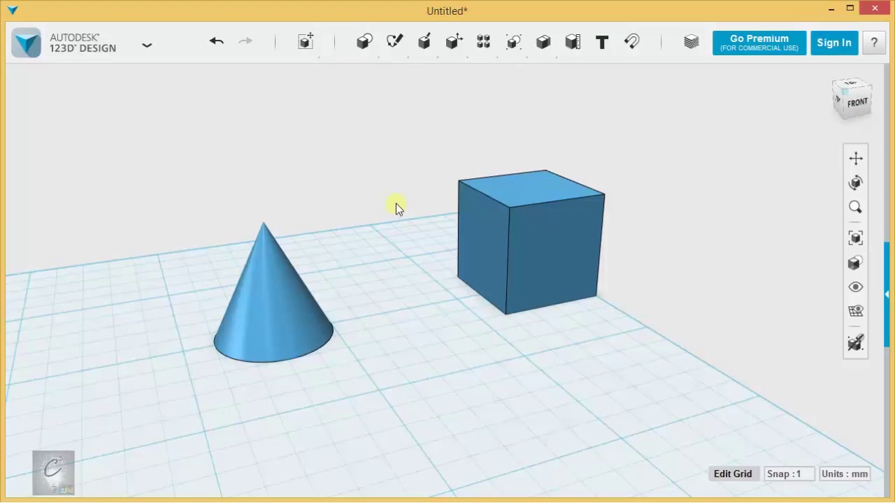
# Try to mirror the cone, picked by its curved side, across the box face that faces it
pyautogui.moveTo(493, 42)
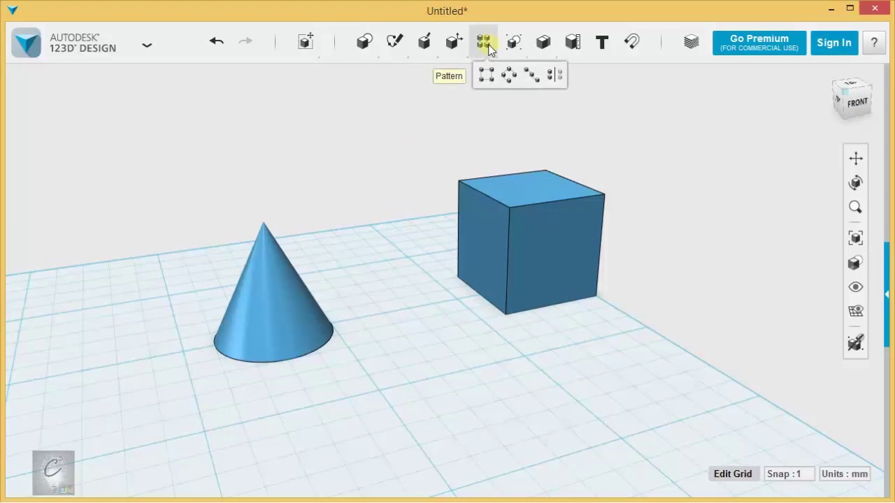
pyautogui.click(557, 85)
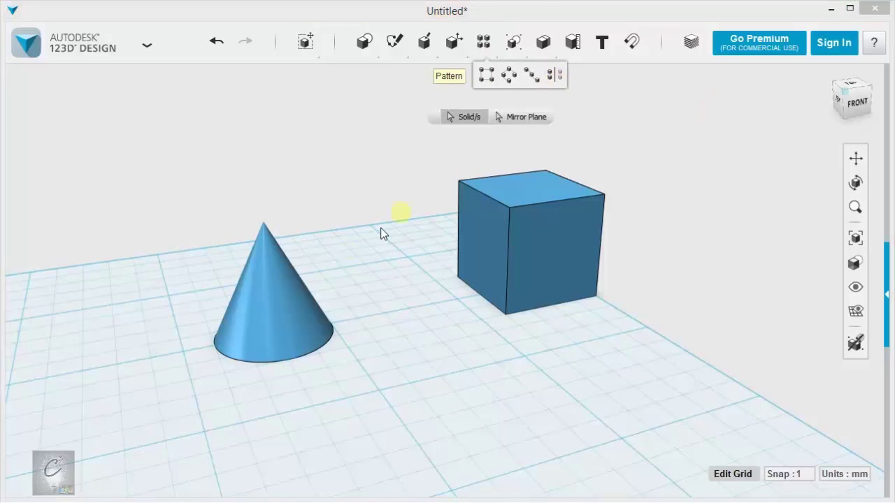
pyautogui.click(272, 291)
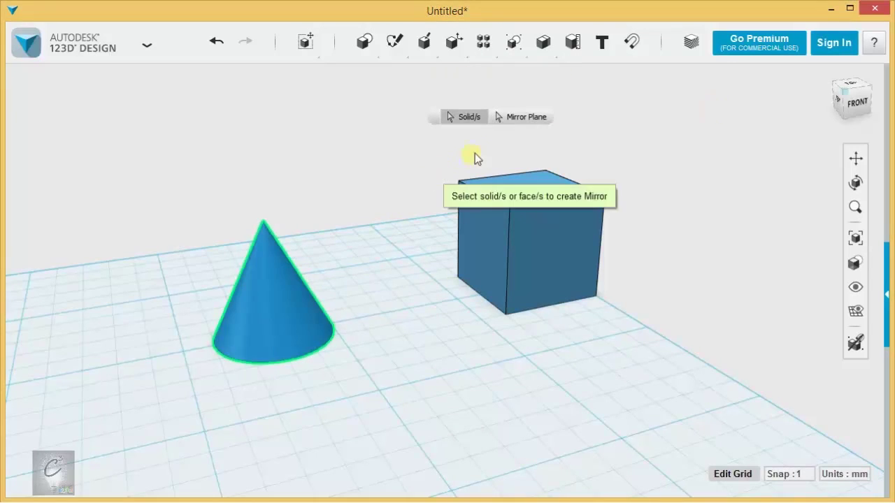
pyautogui.click(528, 120)
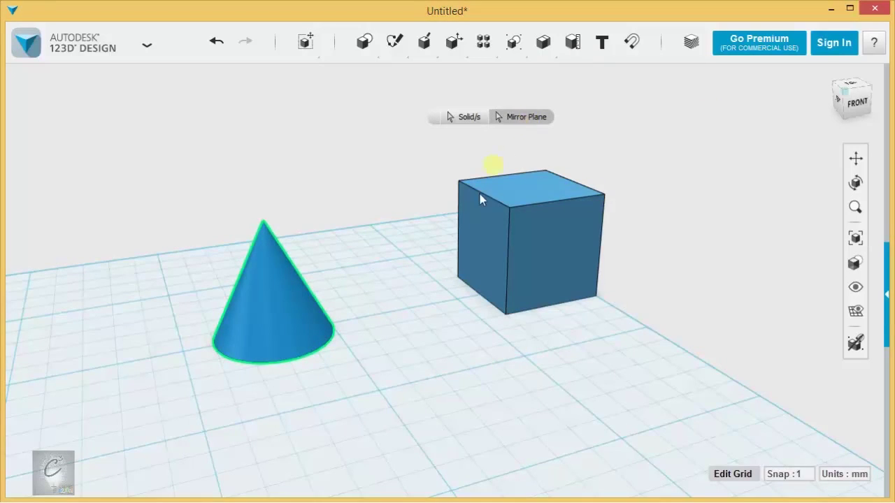
pyautogui.click(478, 253)
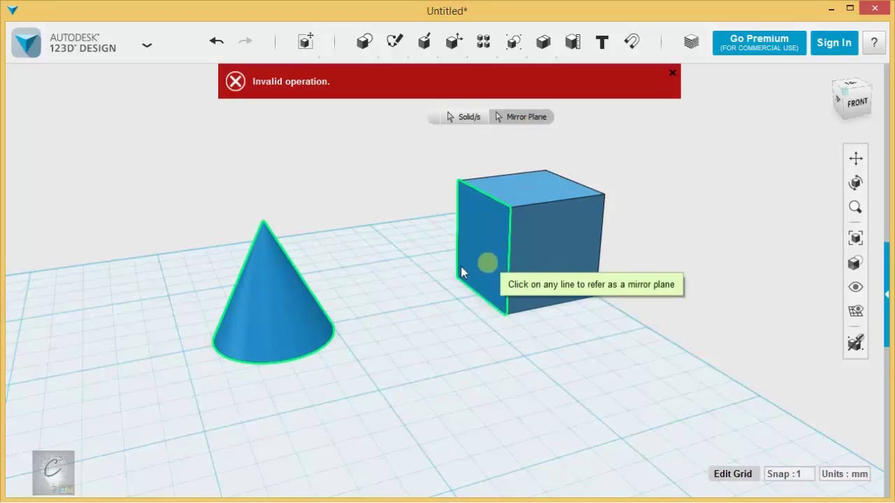
pyautogui.moveTo(449, 270); pyautogui.dragTo(407, 264, button='right')
pyautogui.click(406, 264)
# Mirror the cone, picked by its base from below, across the facing side of the box, and delete the mirrored copy
pyautogui.moveTo(493, 42)
pyautogui.click(527, 77)
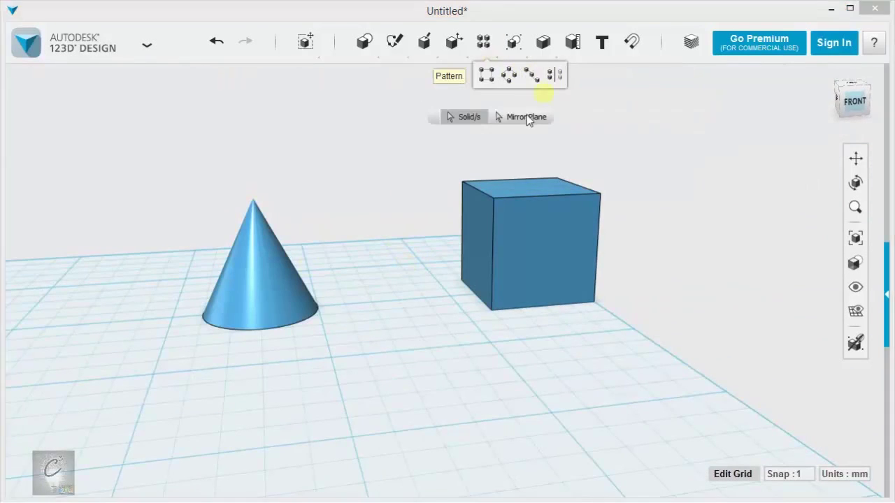
pyautogui.moveTo(346, 291); pyautogui.dragTo(364, 236, button='right')
pyautogui.click(343, 240)
pyautogui.click(502, 119)
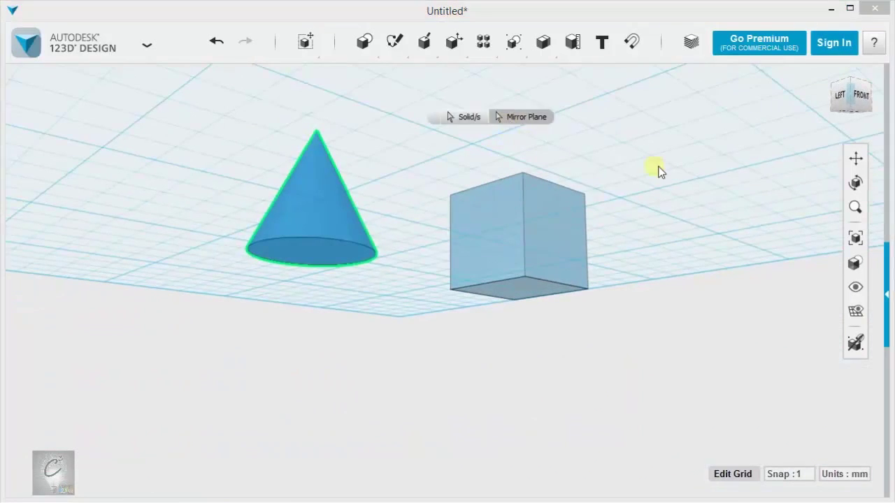
pyautogui.moveTo(657, 164); pyautogui.dragTo(423, 302, button='right')
pyautogui.click(478, 249)
pyautogui.click(373, 297)
pyautogui.click(667, 277)
pyautogui.press('Delete')
pyautogui.click(666, 277)
# Mirror the cone again, picking its base as the solid and the box's facing side as the mirror plane
pyautogui.moveTo(483, 43)
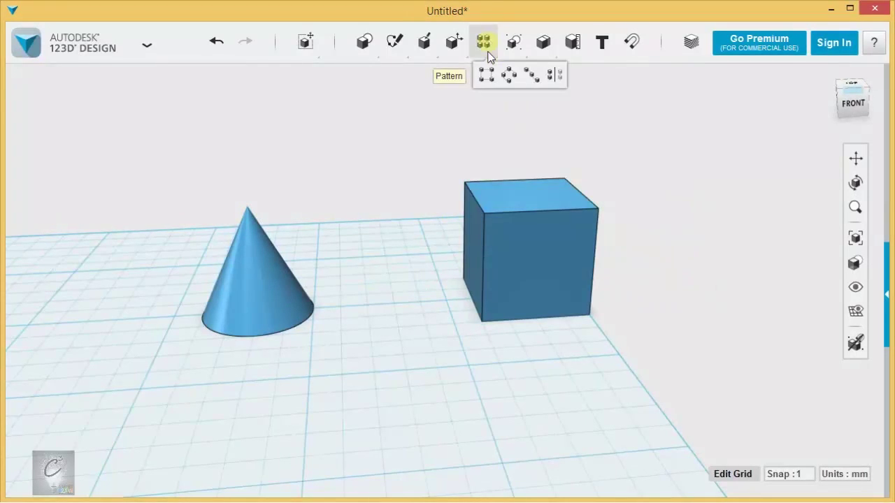
pyautogui.click(555, 79)
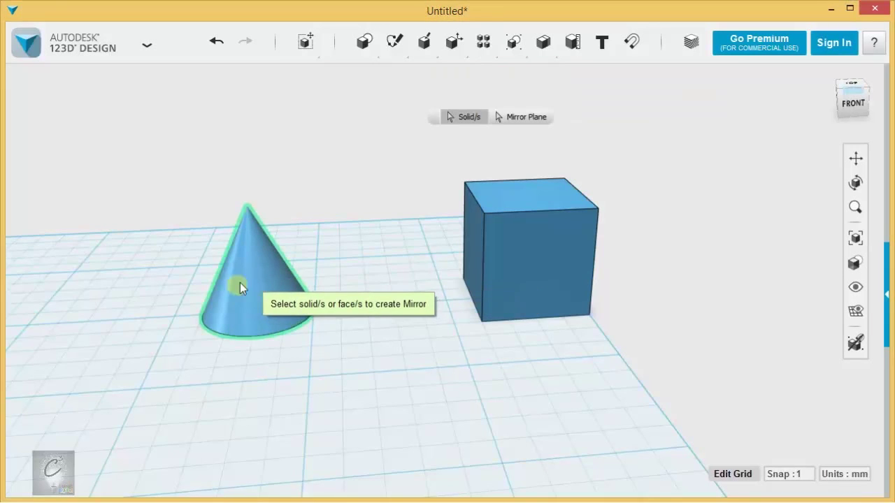
pyautogui.moveTo(247, 293); pyautogui.dragTo(250, 293, button='middle')
pyautogui.scroll(5, 249, 293)
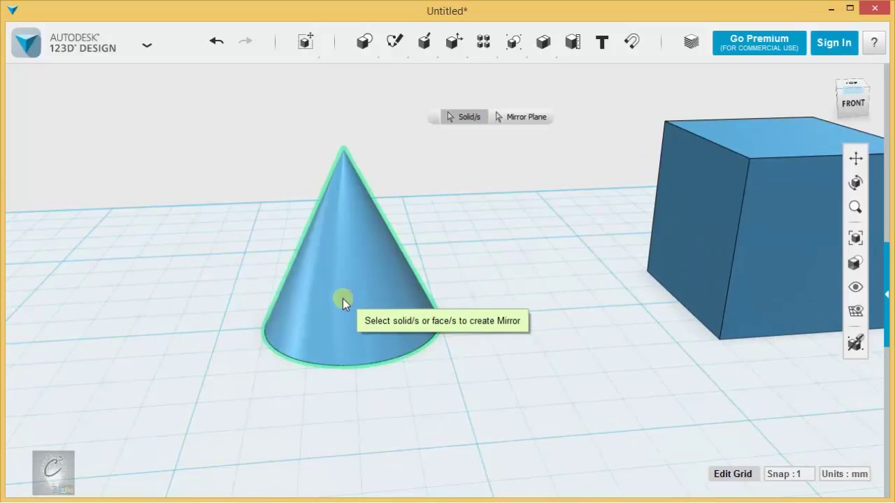
pyautogui.moveTo(342, 275)
pyautogui.mouseDown(button='right')
pyautogui.moveTo(579, 278)
pyautogui.moveTo(592, 268)
pyautogui.moveTo(343, 268)
pyautogui.mouseUp(button='right')
pyautogui.moveTo(489, 289); pyautogui.dragTo(522, 239, button='right')
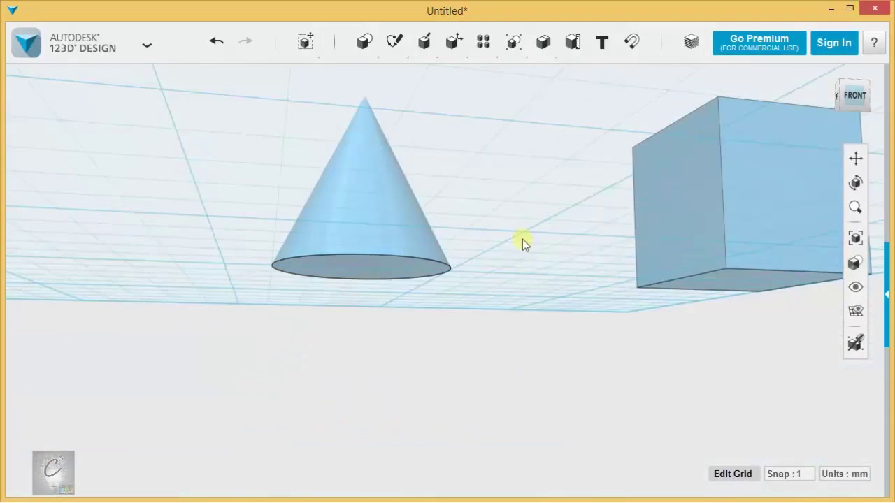
pyautogui.click(399, 258)
pyautogui.moveTo(540, 223); pyautogui.dragTo(597, 290, button='right')
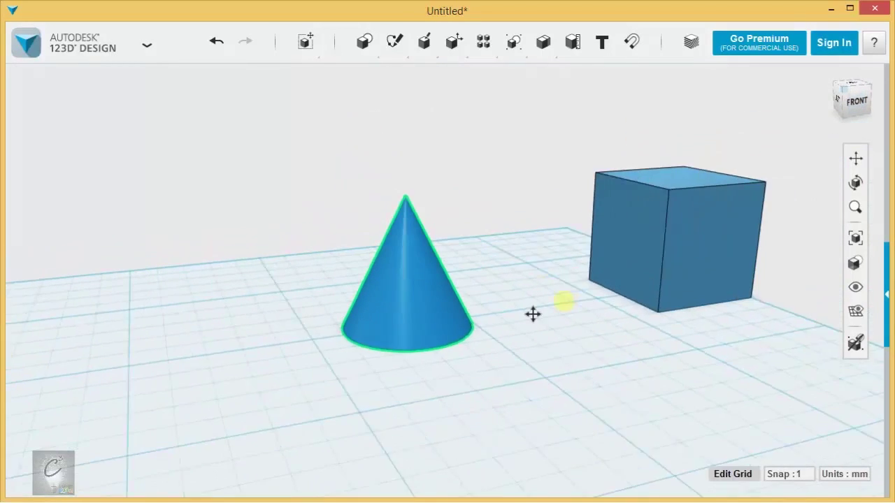
pyautogui.click(529, 119)
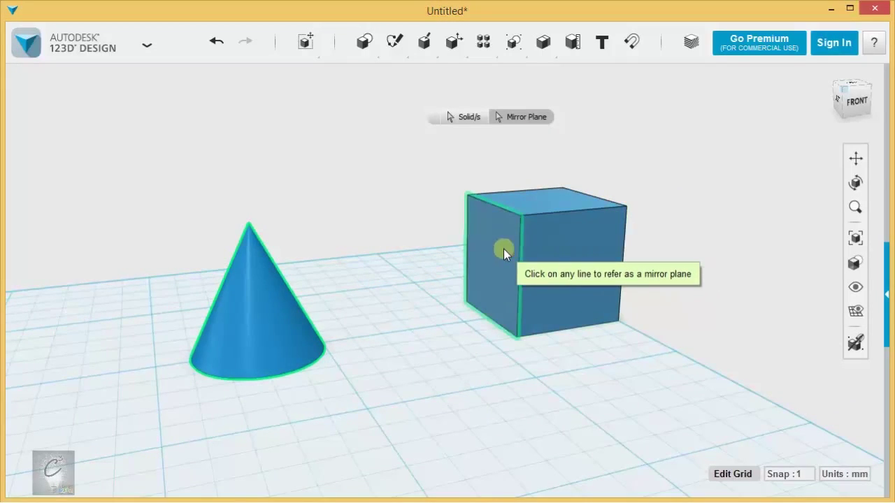
pyautogui.click(504, 249)
# Delete the box together with the mirrored cone, keeping the original cone
pyautogui.moveTo(507, 405); pyautogui.dragTo(552, 407, button='right')
pyautogui.scroll(-2, 552, 407)
pyautogui.moveTo(474, 218); pyautogui.dragTo(775, 436)
pyautogui.press('Delete')
# Sketch a straight polyline segment on the grid to the right of the cone, running from back to front
pyautogui.moveTo(394, 46)
pyautogui.click(513, 81)
pyautogui.moveTo(491, 306); pyautogui.dragTo(496, 322, button='right')
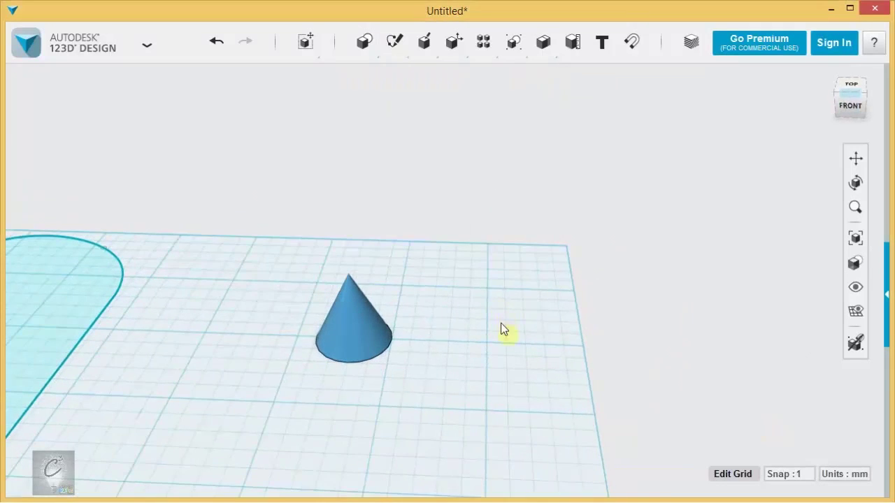
pyautogui.click(488, 214)
pyautogui.click(488, 455)
pyautogui.press('Escape')
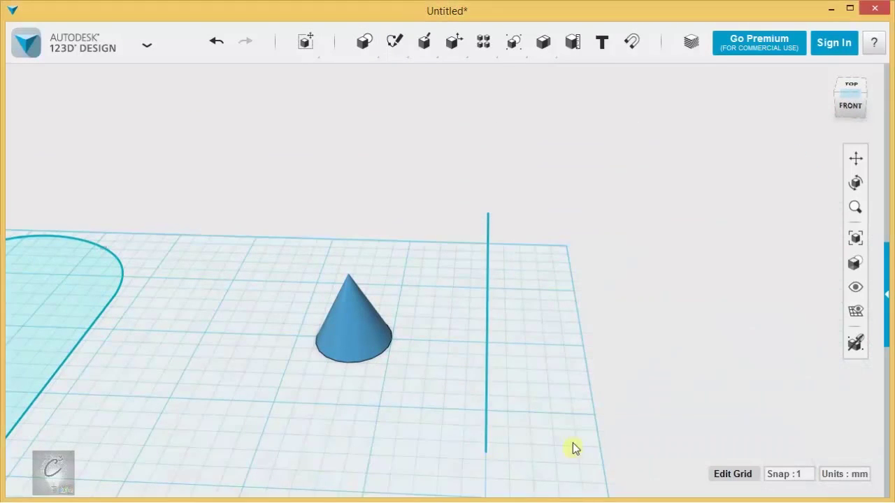
# Hide the grid and mirror the cone, picked by its base, using the sketched line as the mirror plane
pyautogui.moveTo(574, 433); pyautogui.dragTo(630, 355, button='right')
pyautogui.click(854, 312)
pyautogui.moveTo(483, 42)
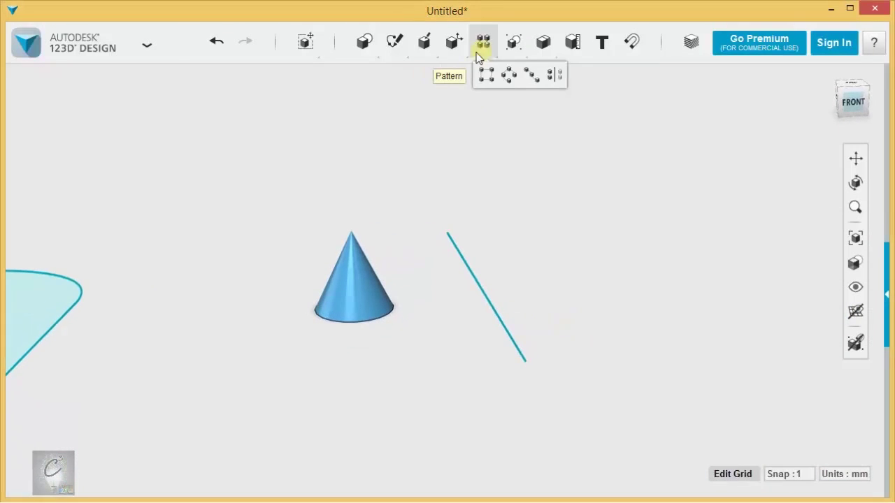
pyautogui.click(555, 75)
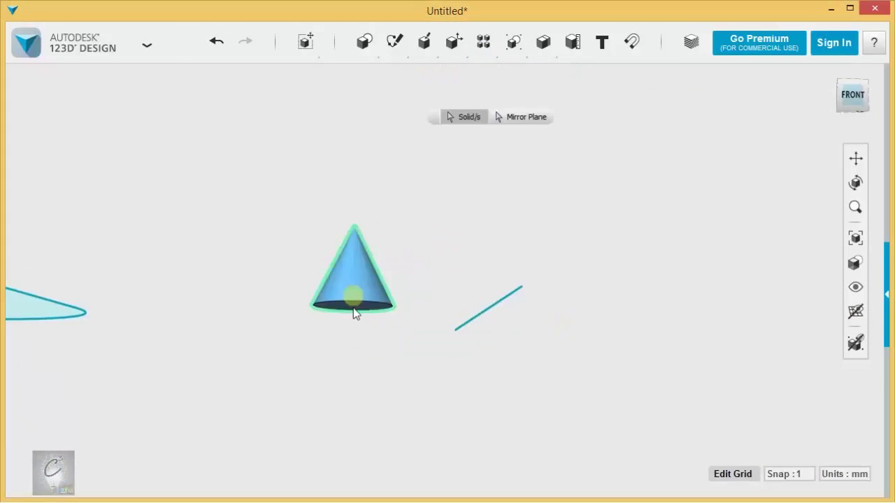
pyautogui.click(357, 303)
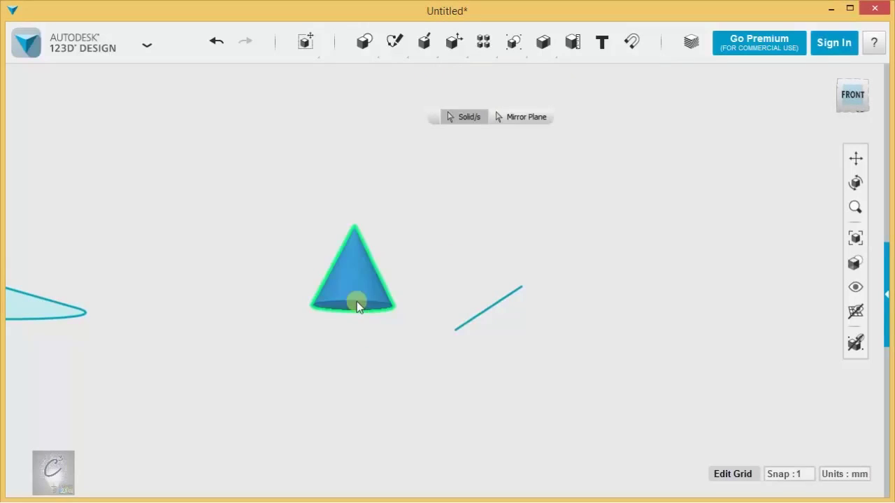
pyautogui.click(534, 119)
pyautogui.click(496, 317)
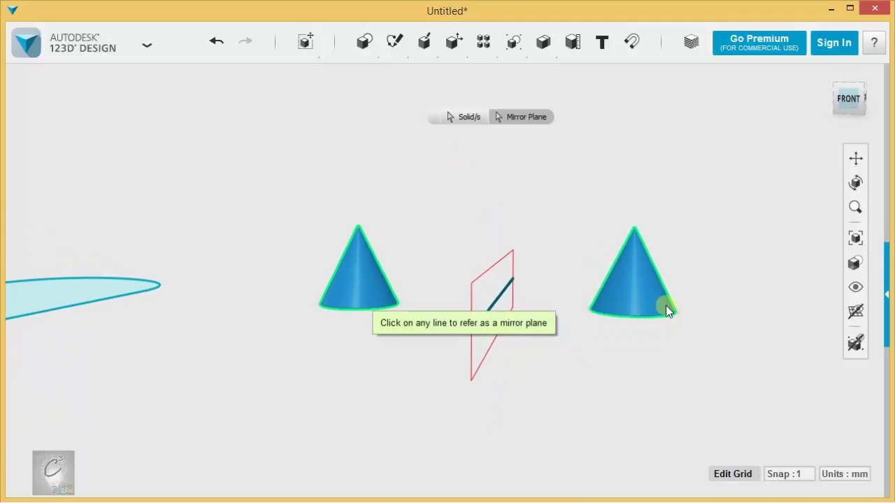
pyautogui.moveTo(521, 308); pyautogui.dragTo(510, 297, button='right')
pyautogui.moveTo(498, 266); pyautogui.dragTo(514, 285, button='right')
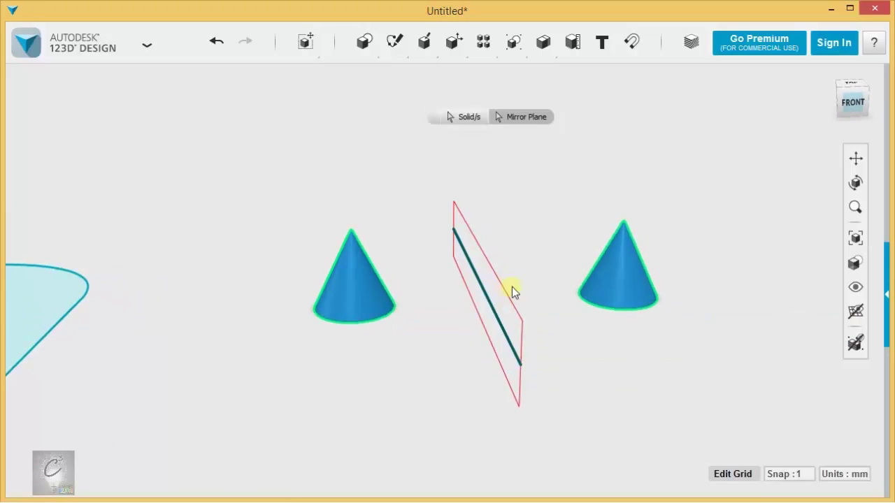
pyautogui.click(518, 237)
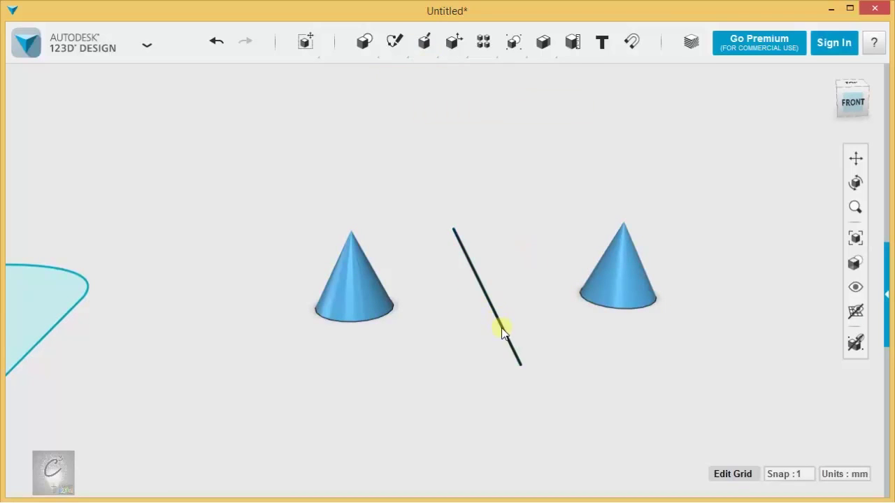
# Rotate the sketched mirror line by -90 degrees about its own length
pyautogui.scroll(5, 502, 328)
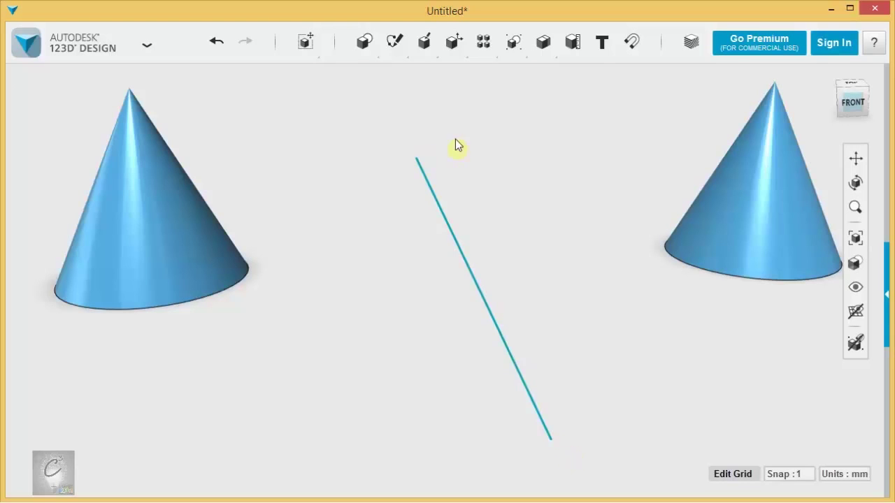
pyautogui.moveTo(305, 44)
pyautogui.click(306, 75)
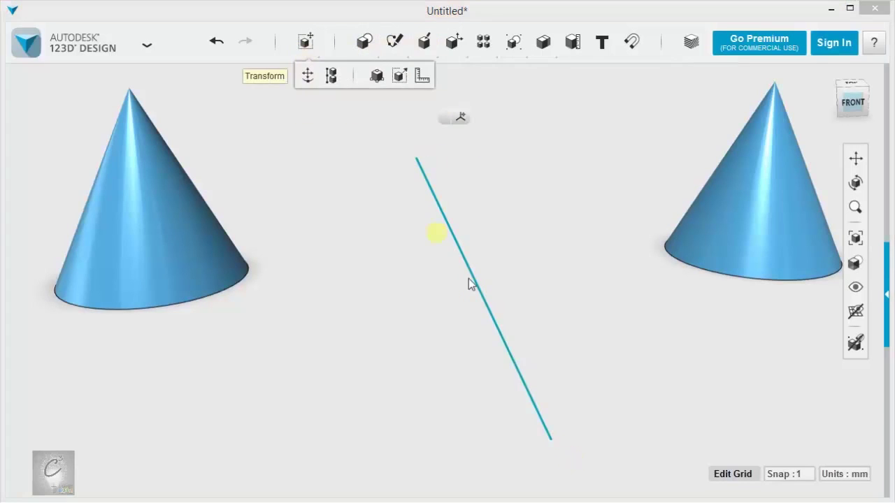
pyautogui.click(473, 290)
pyautogui.moveTo(567, 314)
pyautogui.mouseDown(button='right')
pyautogui.moveTo(564, 335)
pyautogui.moveTo(559, 306)
pyautogui.mouseUp(button='right')
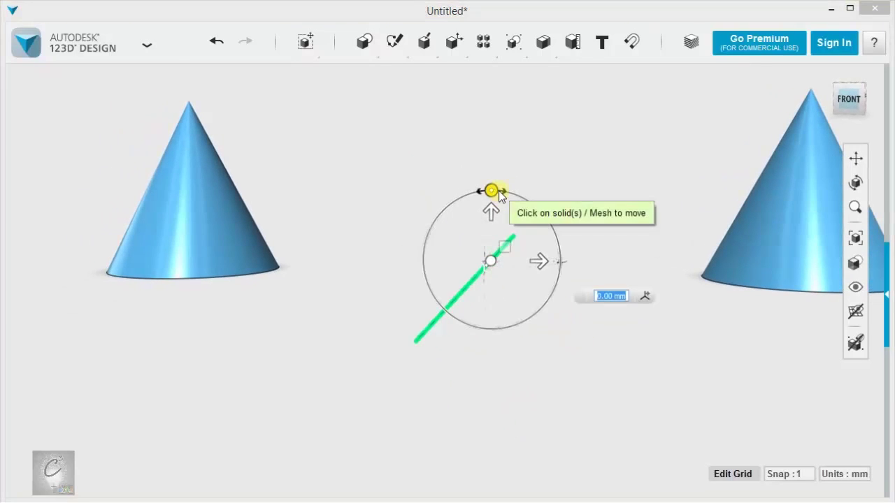
pyautogui.moveTo(491, 190); pyautogui.dragTo(562, 258)
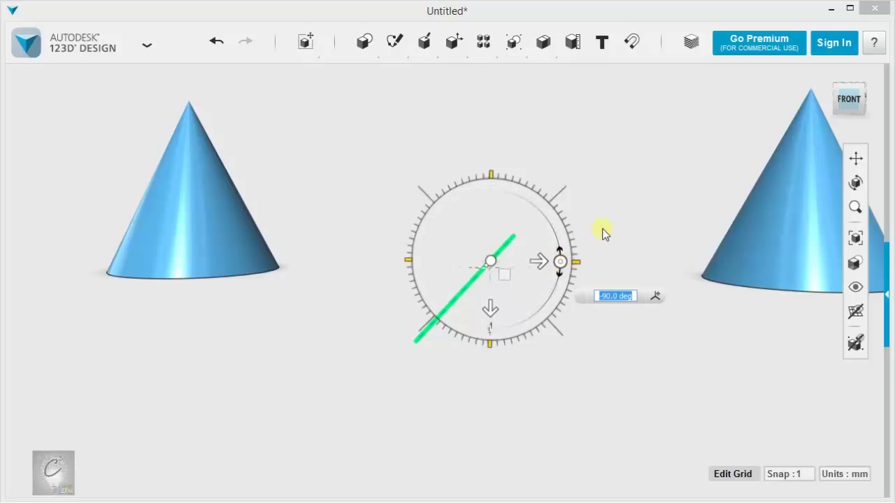
pyautogui.click(605, 230)
pyautogui.moveTo(400, 154); pyautogui.dragTo(426, 150, button='right')
pyautogui.moveTo(483, 39)
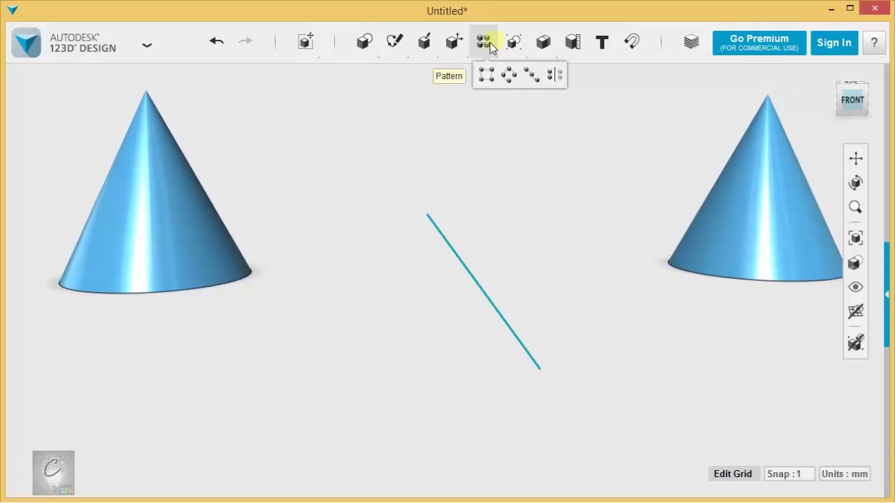
# Mirror the left cone downward, using the rotated sketched line as the mirror plane
pyautogui.click(551, 78)
pyautogui.click(173, 273)
pyautogui.click(505, 119)
pyautogui.moveTo(508, 231); pyautogui.dragTo(511, 280, button='right')
pyautogui.click(504, 311)
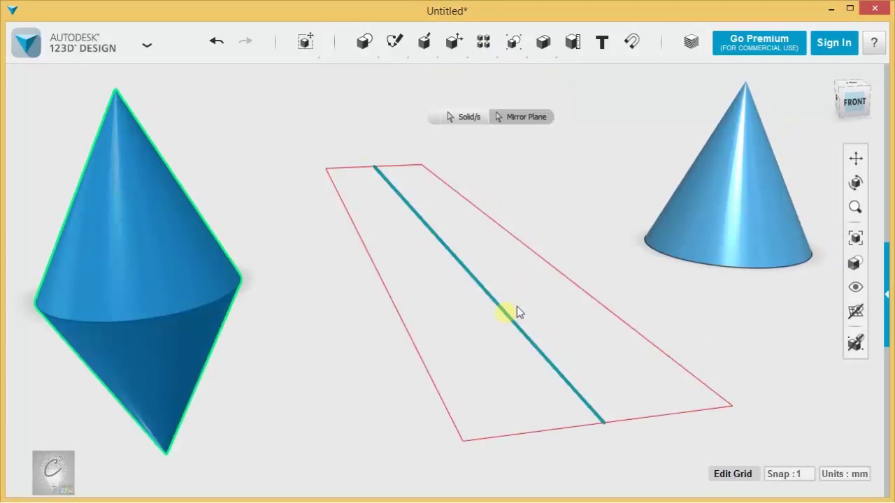
pyautogui.moveTo(327, 202); pyautogui.dragTo(442, 225, button='middle')
pyautogui.moveTo(442, 225); pyautogui.dragTo(387, 197, button='right')
pyautogui.click(437, 208)
pyautogui.scroll(-5, 436, 210)
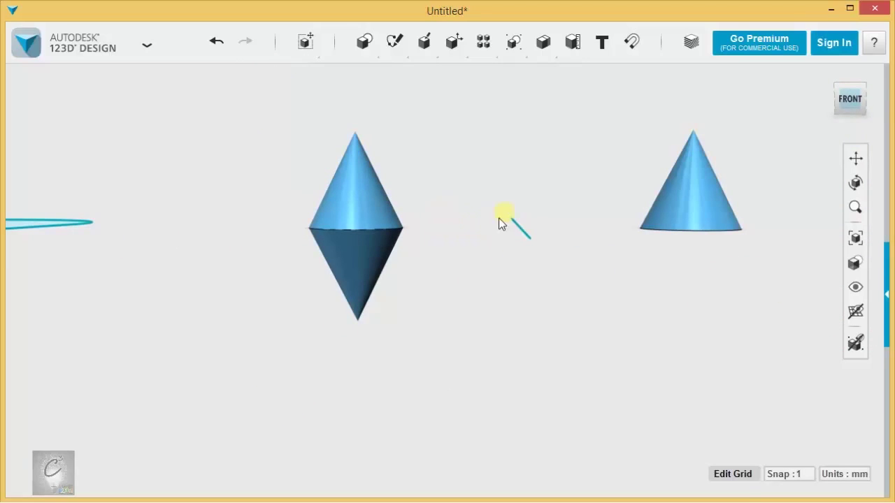
# Delete the double cone and the sketched mirror line, keeping the single cone on the right
pyautogui.moveTo(489, 250); pyautogui.dragTo(306, 165)
pyautogui.press('Delete')
pyautogui.moveTo(489, 257); pyautogui.dragTo(483, 329, button='right')
pyautogui.moveTo(611, 314)
pyautogui.mouseDown()
pyautogui.moveTo(387, 256)
pyautogui.moveTo(370, 281)
pyautogui.mouseUp()
pyautogui.moveTo(488, 297)
pyautogui.mouseDown(button='right')
pyautogui.moveTo(506, 295)
pyautogui.moveTo(511, 254)
pyautogui.moveTo(426, 238)
pyautogui.moveTo(393, 266)
pyautogui.mouseUp(button='right')
pyautogui.click(395, 263)
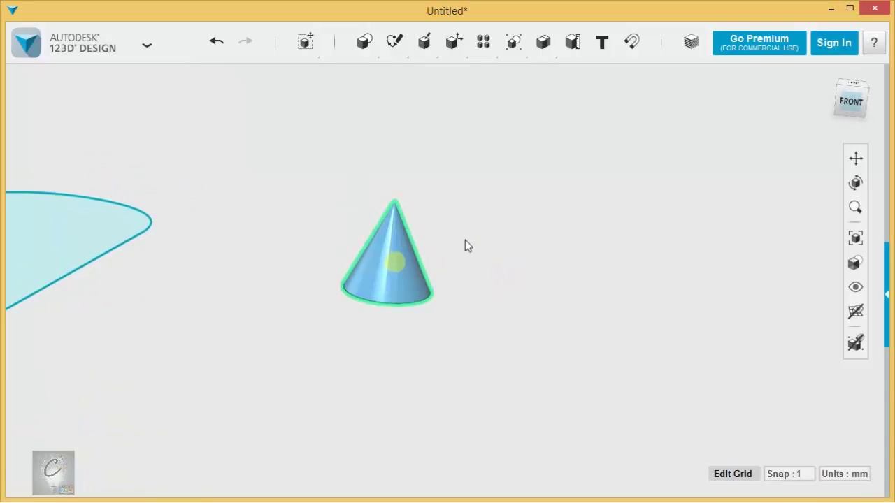
pyautogui.click(496, 258)
pyautogui.moveTo(501, 256); pyautogui.dragTo(560, 268, button='middle')
pyautogui.moveTo(559, 267); pyautogui.dragTo(494, 259, button='right')
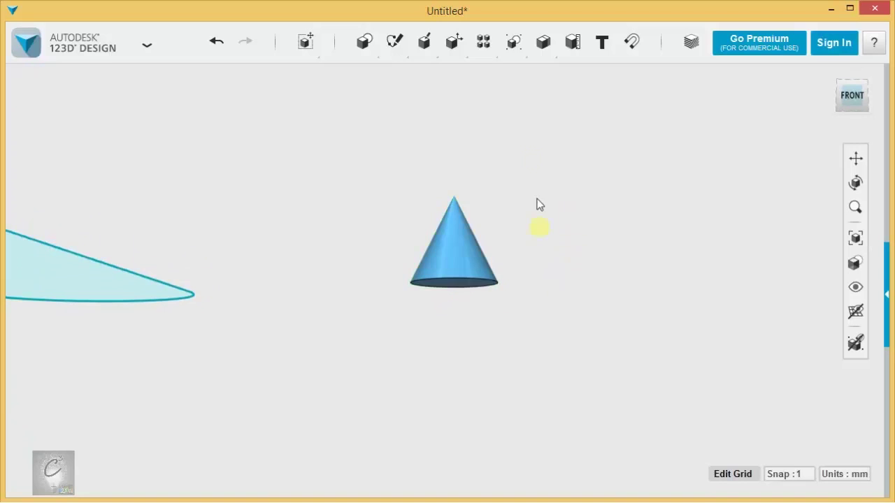
# Mirror the remaining cone using its own circular base face as the mirror plane
pyautogui.moveTo(483, 43)
pyautogui.click(555, 75)
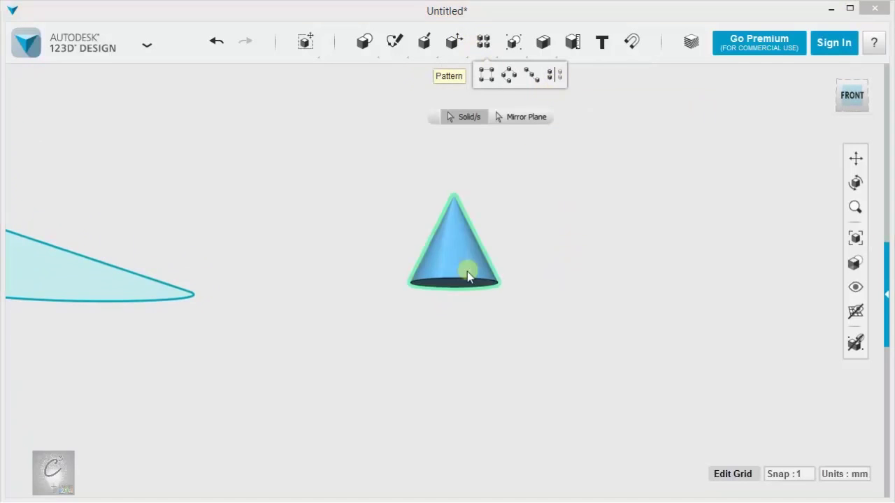
pyautogui.click(452, 281)
pyautogui.scroll(3, 510, 220)
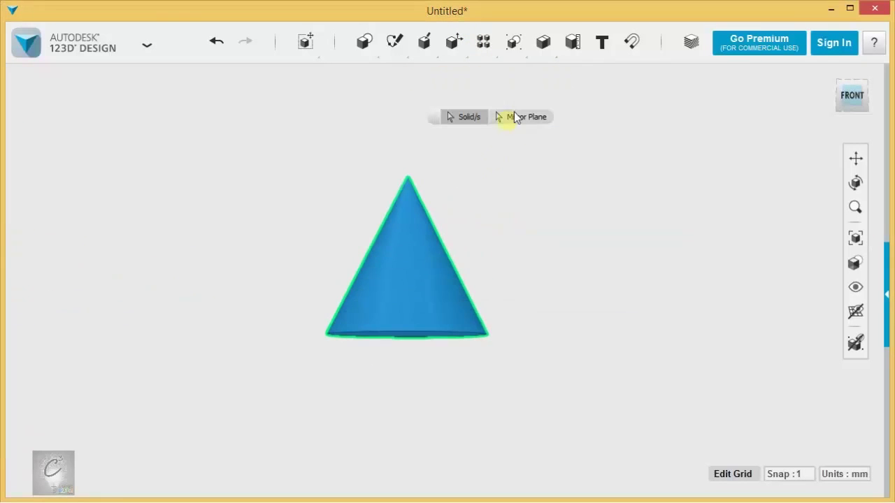
pyautogui.moveTo(521, 119); pyautogui.dragTo(575, 317, button='right')
pyautogui.click(409, 282)
# Delete the cone together with its mirrored copy
pyautogui.scroll(-2, 572, 308)
pyautogui.moveTo(362, 243); pyautogui.dragTo(587, 446)
pyautogui.press('Delete')
# Start a sketch mirror on the half-heart profile and pick its curved outline as the sketch entity
pyautogui.moveTo(316, 300); pyautogui.dragTo(671, 218, button='middle')
pyautogui.moveTo(671, 218); pyautogui.dragTo(649, 263, button='right')
pyautogui.scroll(-2, 636, 322)
pyautogui.moveTo(637, 327); pyautogui.dragTo(589, 267, button='middle')
pyautogui.moveTo(484, 52)
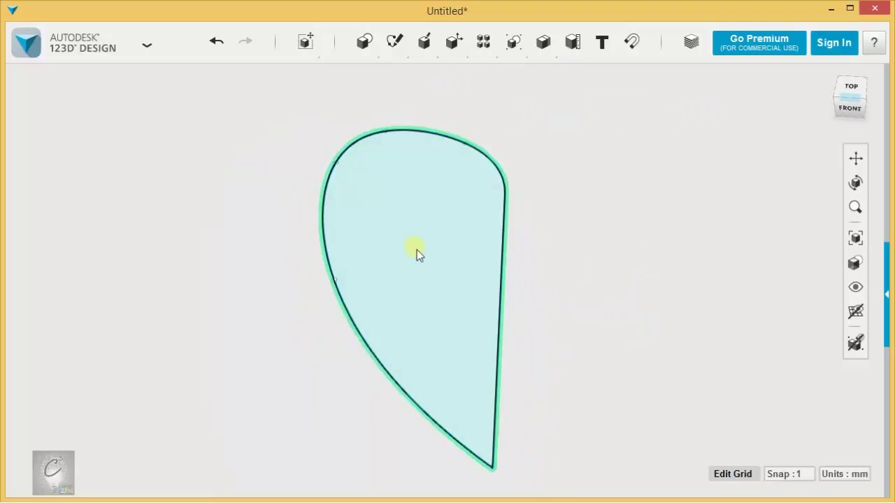
pyautogui.click(455, 314)
pyautogui.moveTo(453, 318)
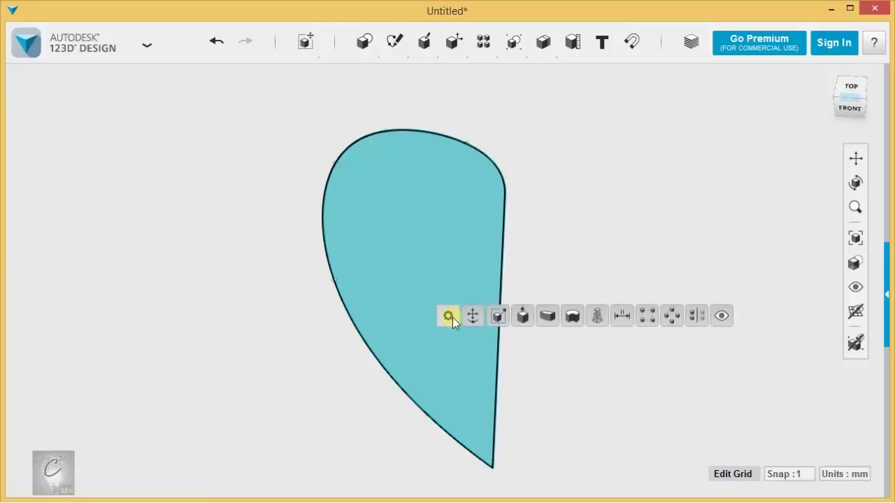
pyautogui.click(696, 317)
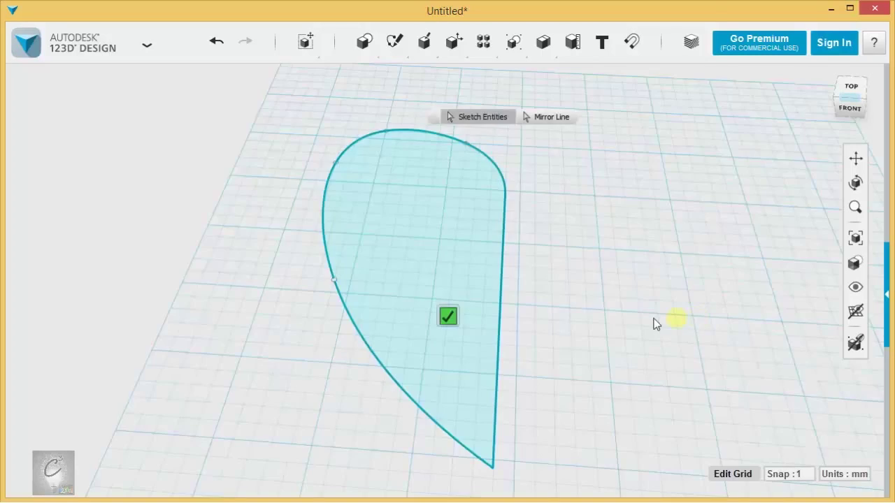
pyautogui.click(402, 130)
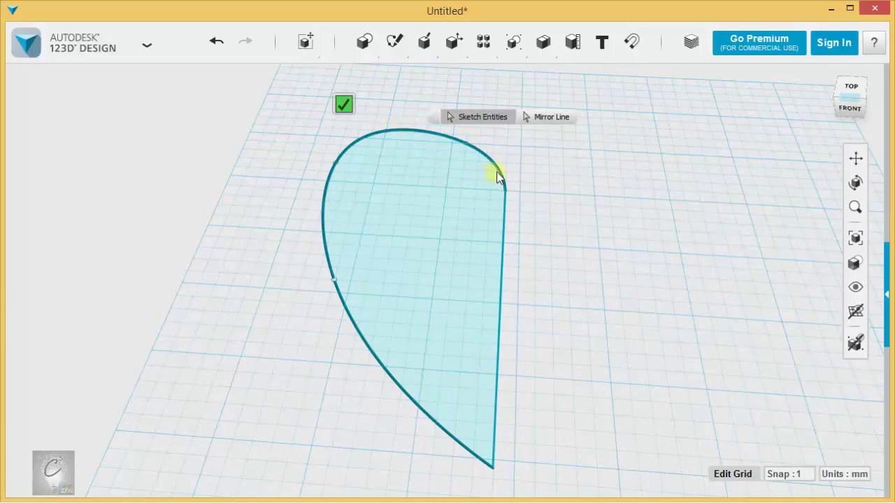
# Complete the heart outline by mirroring the curve across the straight edge of the half-heart, and exit the sketch
pyautogui.click(541, 117)
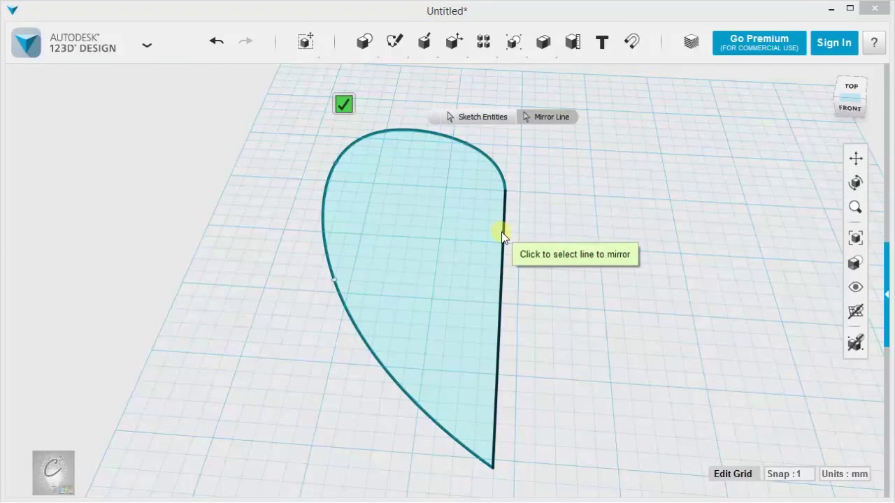
pyautogui.click(503, 234)
pyautogui.moveTo(754, 248); pyautogui.dragTo(693, 238, button='middle')
pyautogui.moveTo(686, 256); pyautogui.dragTo(689, 289, button='right')
pyautogui.scroll(-3, 689, 289)
pyautogui.moveTo(697, 278); pyautogui.dragTo(622, 298, button='middle')
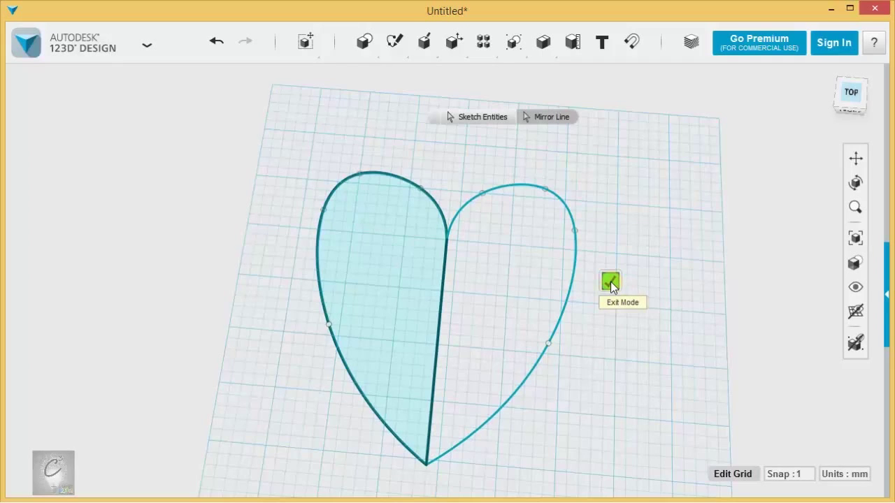
pyautogui.click(610, 282)
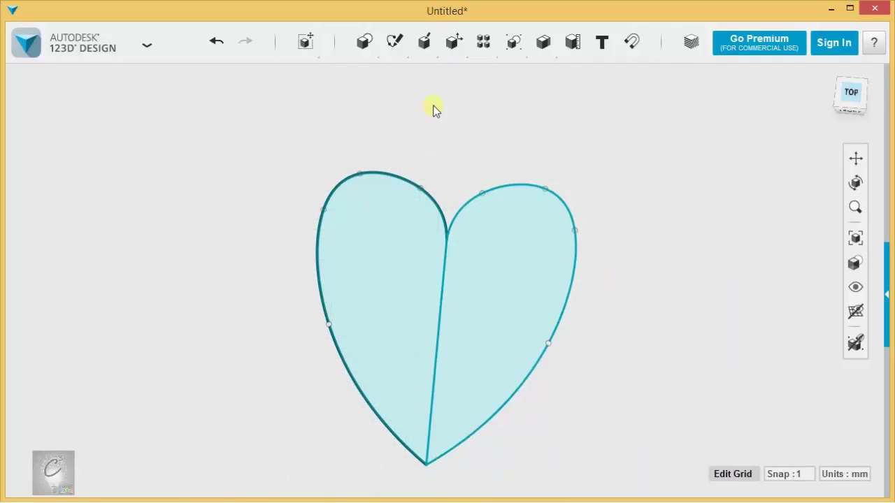
# Trim away the straight line that divides the heart sketch in two
pyautogui.moveTo(433, 52)
pyautogui.moveTo(395, 44)
pyautogui.click(647, 75)
pyautogui.click(440, 290)
pyautogui.click(611, 281)
# Show the grid beneath the heart sketch
pyautogui.moveTo(483, 42)
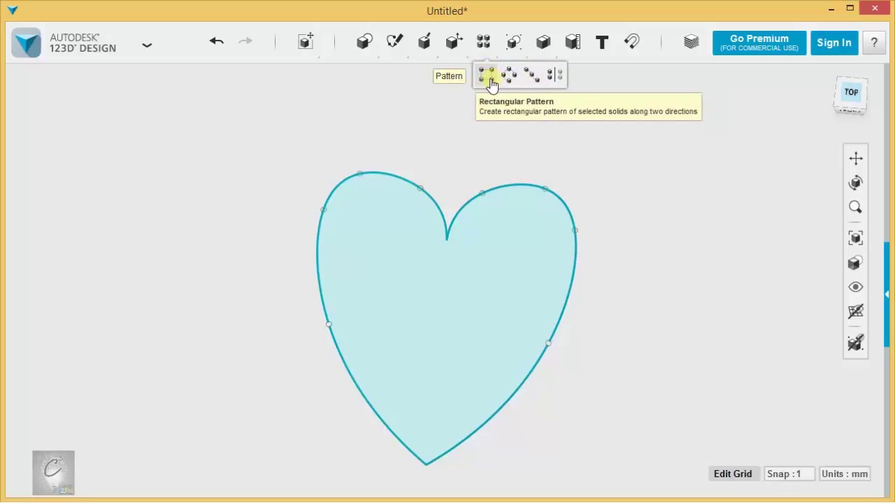
pyautogui.scroll(-5, 619, 229)
pyautogui.moveTo(647, 221); pyautogui.dragTo(567, 273, button='middle')
pyautogui.moveTo(577, 296); pyautogui.dragTo(579, 248, button='right')
pyautogui.click(861, 313)
pyautogui.moveTo(575, 232); pyautogui.dragTo(545, 238, button='middle')
pyautogui.scroll(3, 454, 277)
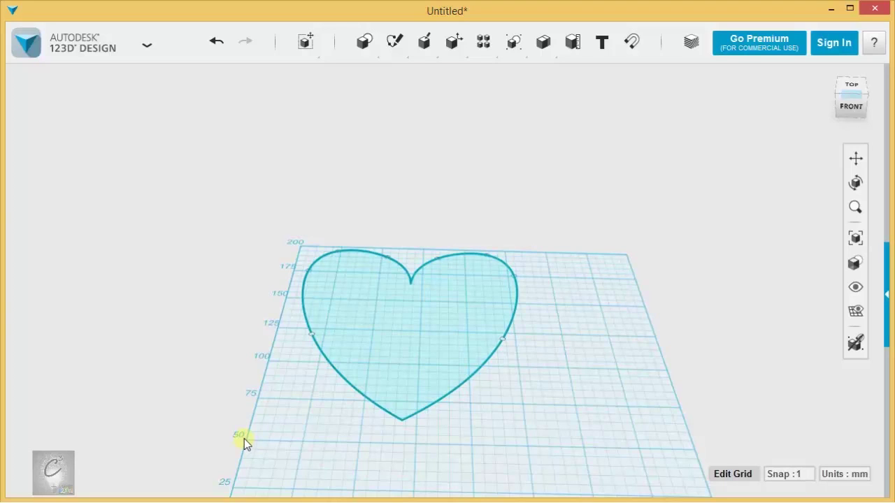
# Select the complete closed profile of the heart sketch
pyautogui.moveTo(244, 439); pyautogui.dragTo(568, 230)
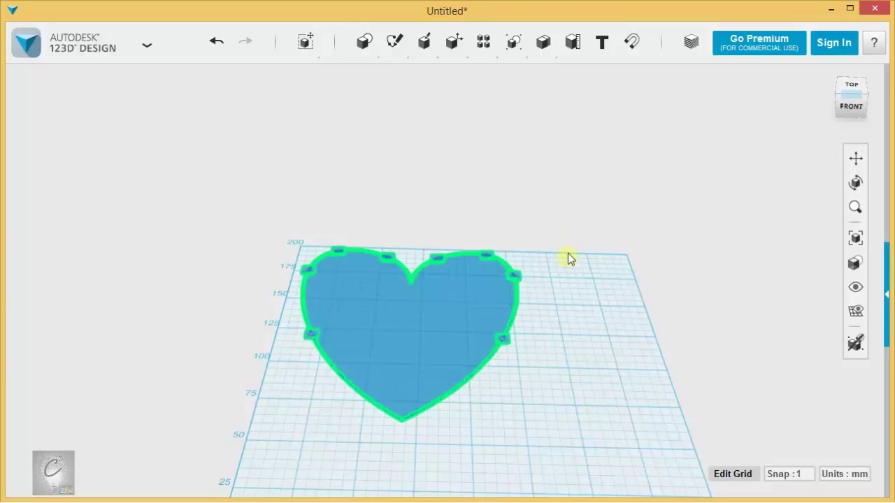
pyautogui.click(567, 252)
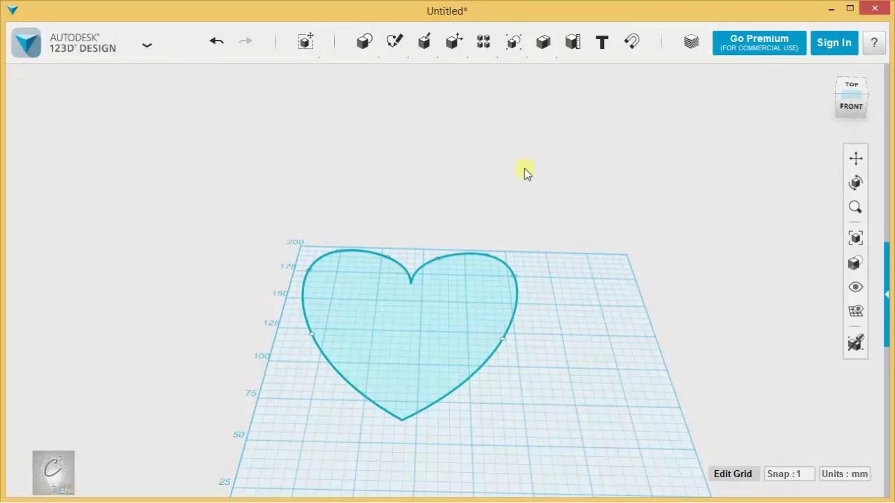
pyautogui.moveTo(425, 40)
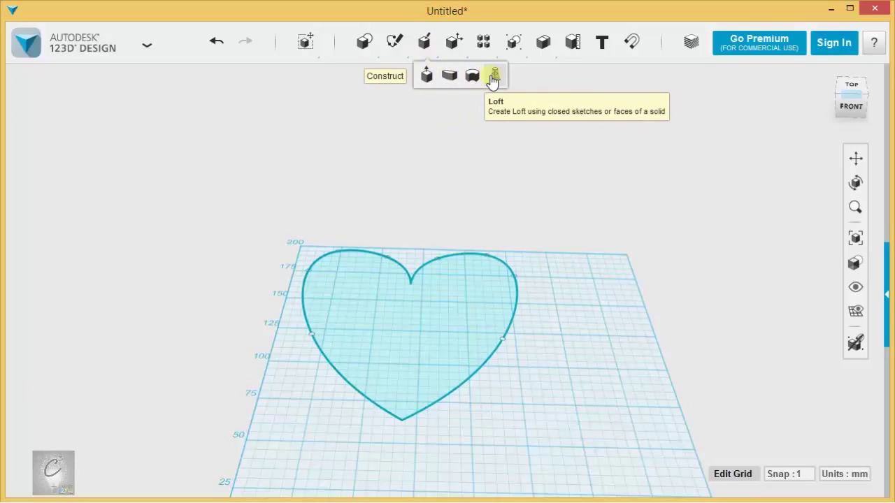
pyautogui.moveTo(267, 193)
pyautogui.mouseDown()
pyautogui.moveTo(511, 378)
pyautogui.moveTo(569, 442)
pyautogui.mouseUp()
pyautogui.click(496, 358)
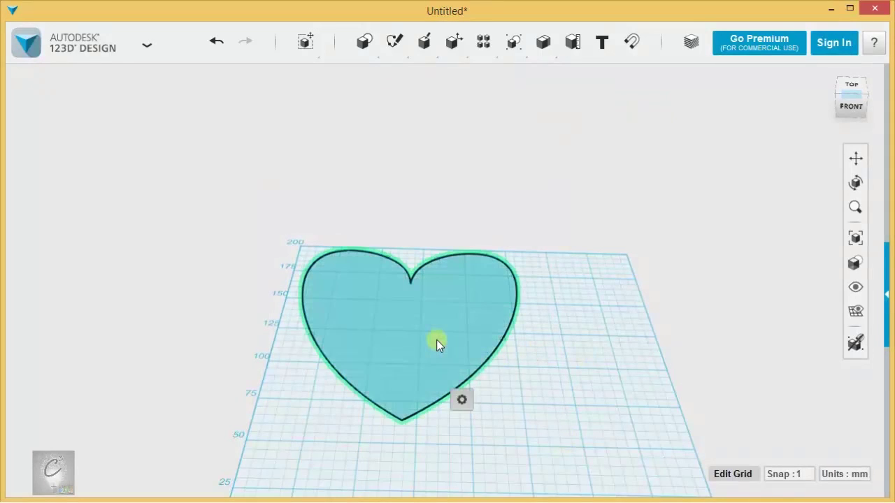